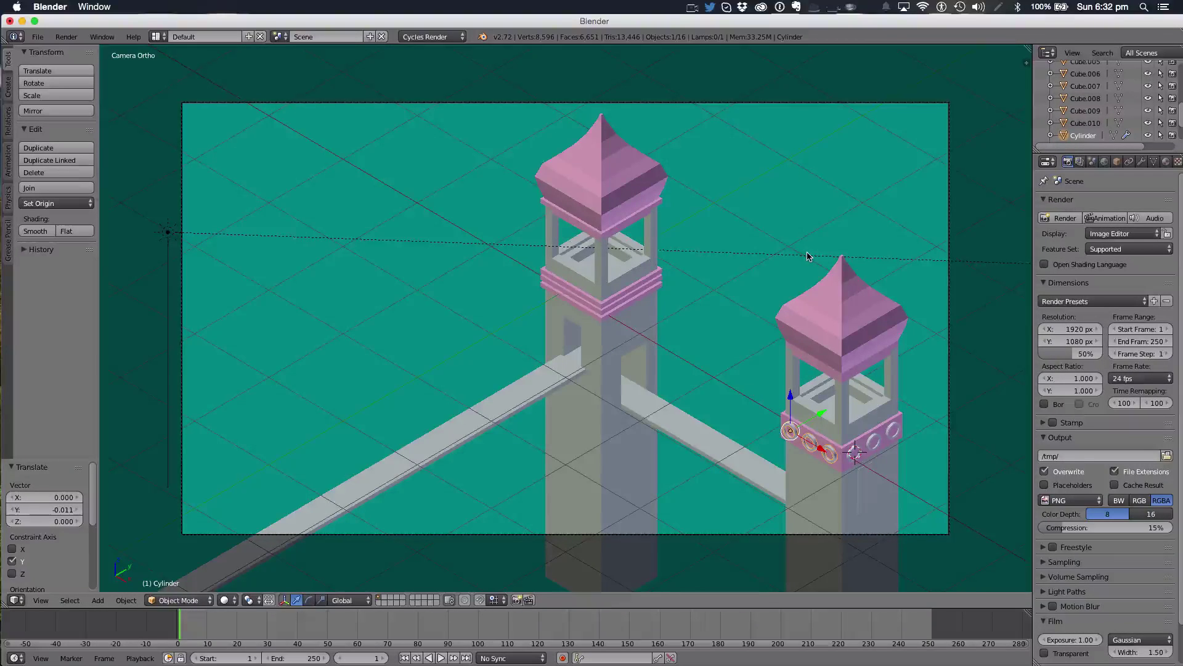
Select the right tower's body and roof, then the left tower's trim band and body
right_click(846, 406)
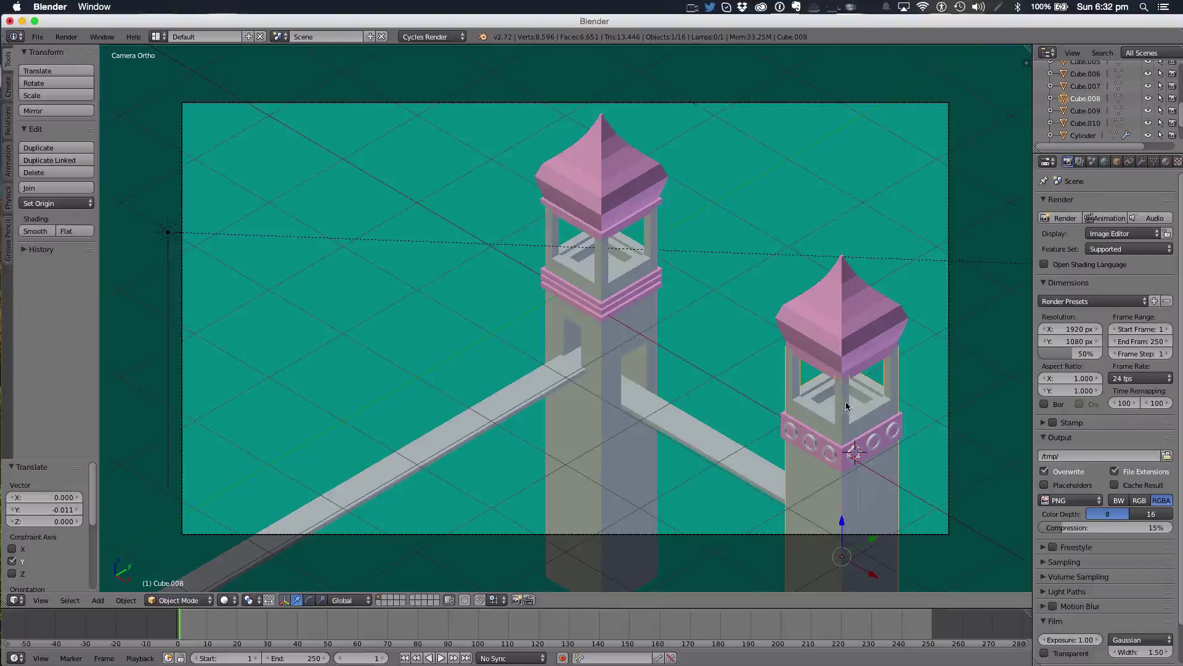
right_click(817, 320)
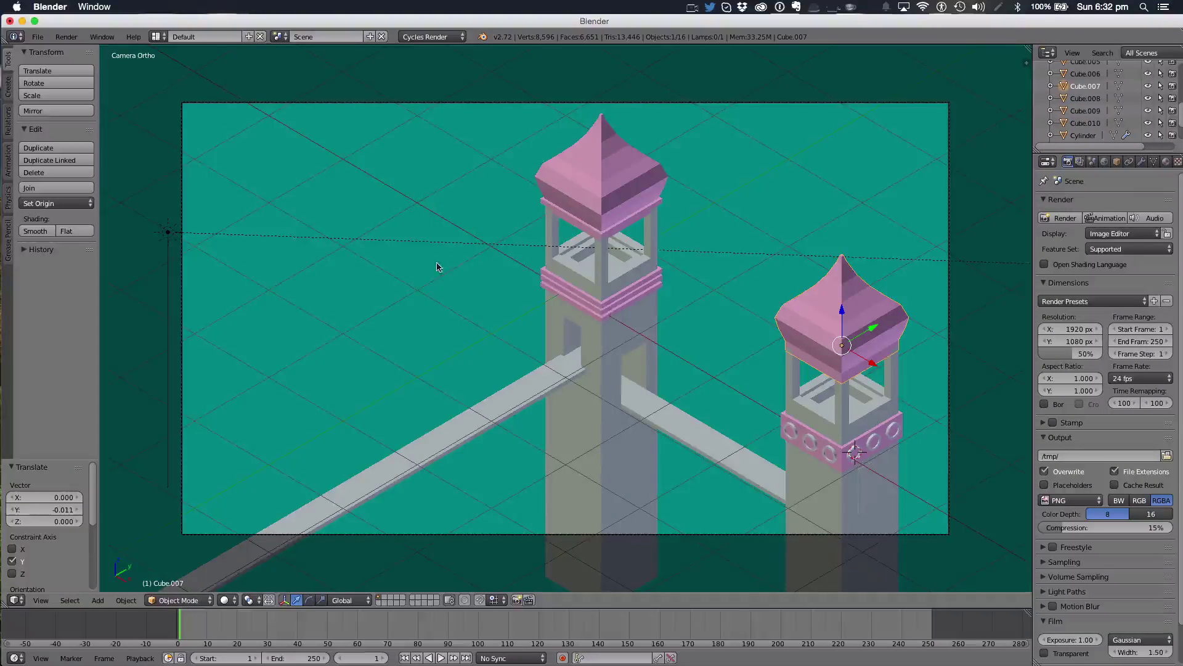
right_click(548, 283)
right_click(549, 287)
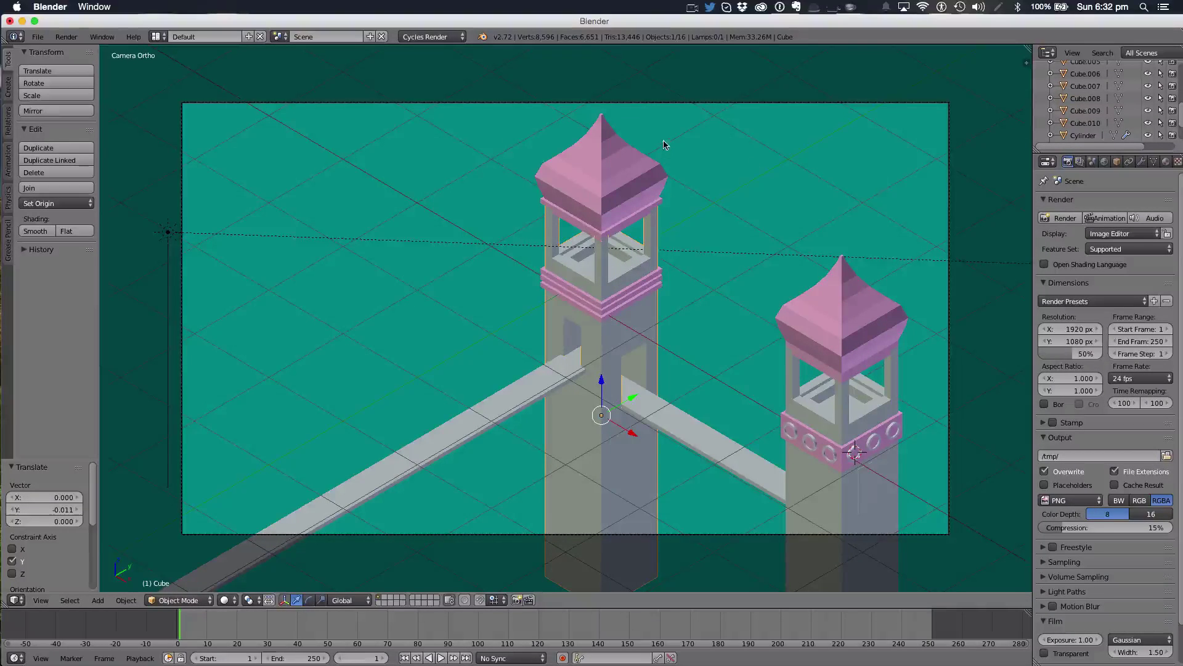
Save the tower scene as tutorial.blend
key("super+s")
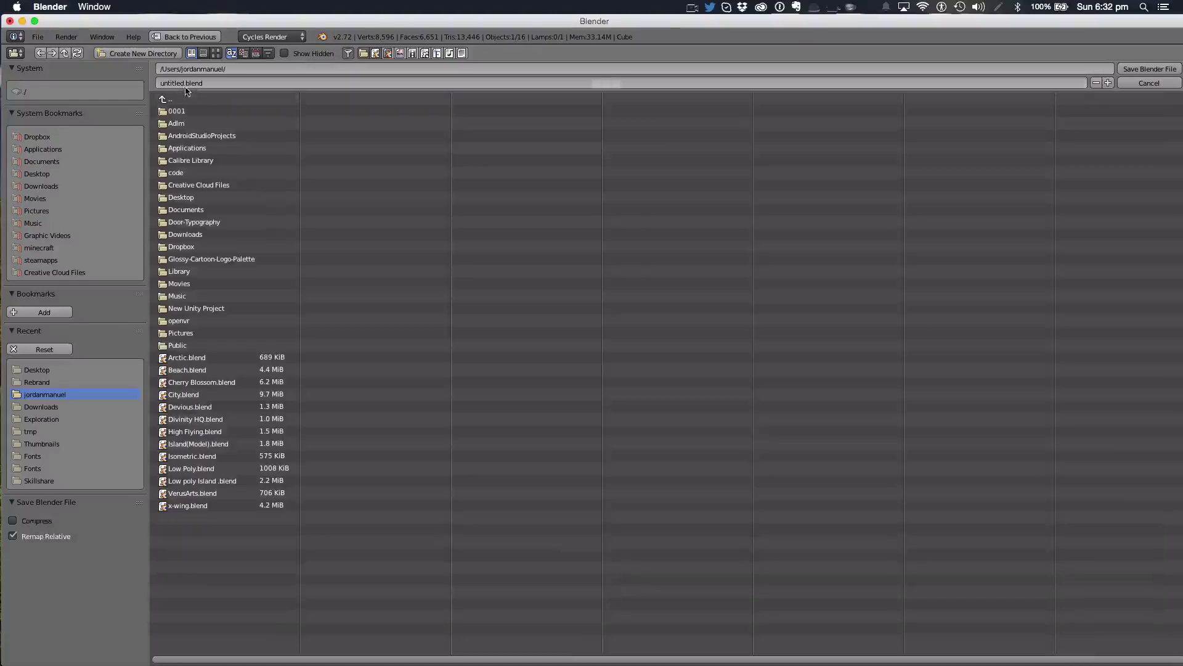
left_click(179, 84)
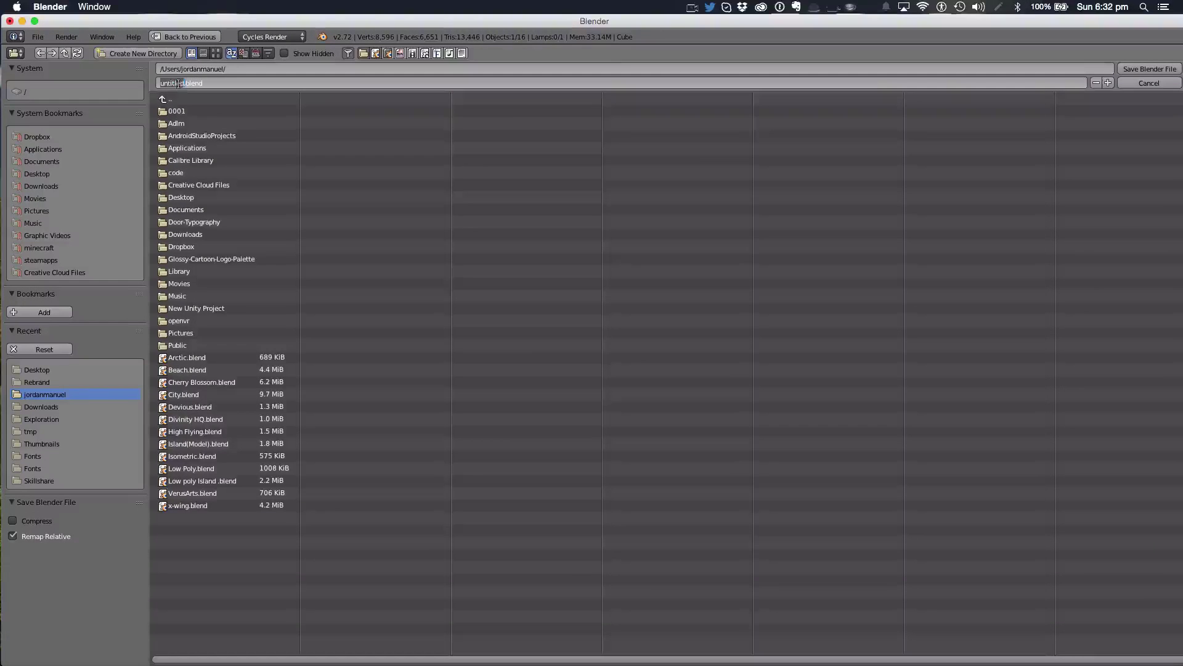
type("tutorial")
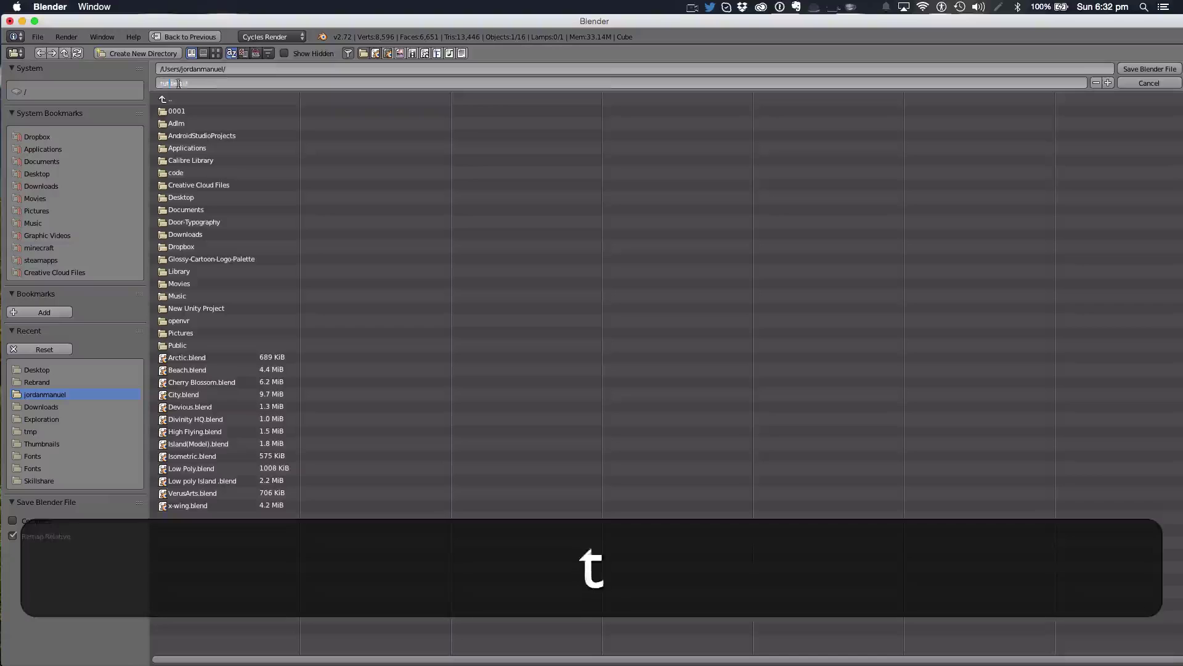
key("Return")
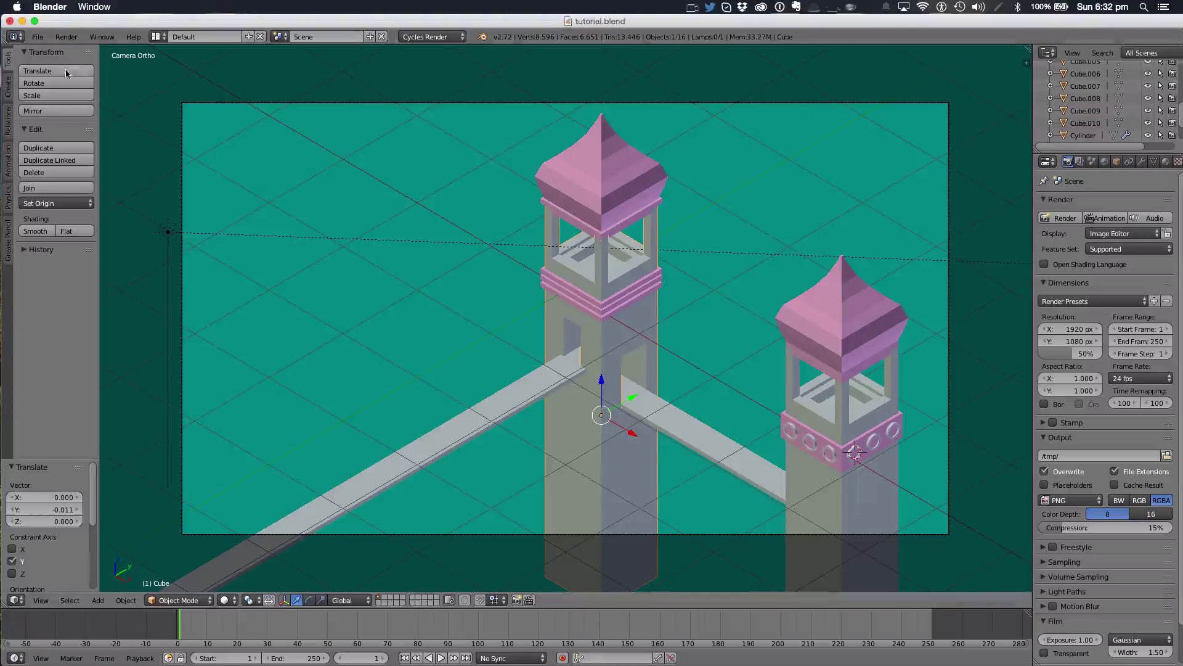
Start a new file, reloading the default start-up scene
left_click(38, 36)
left_click(51, 49)
left_click(51, 59)
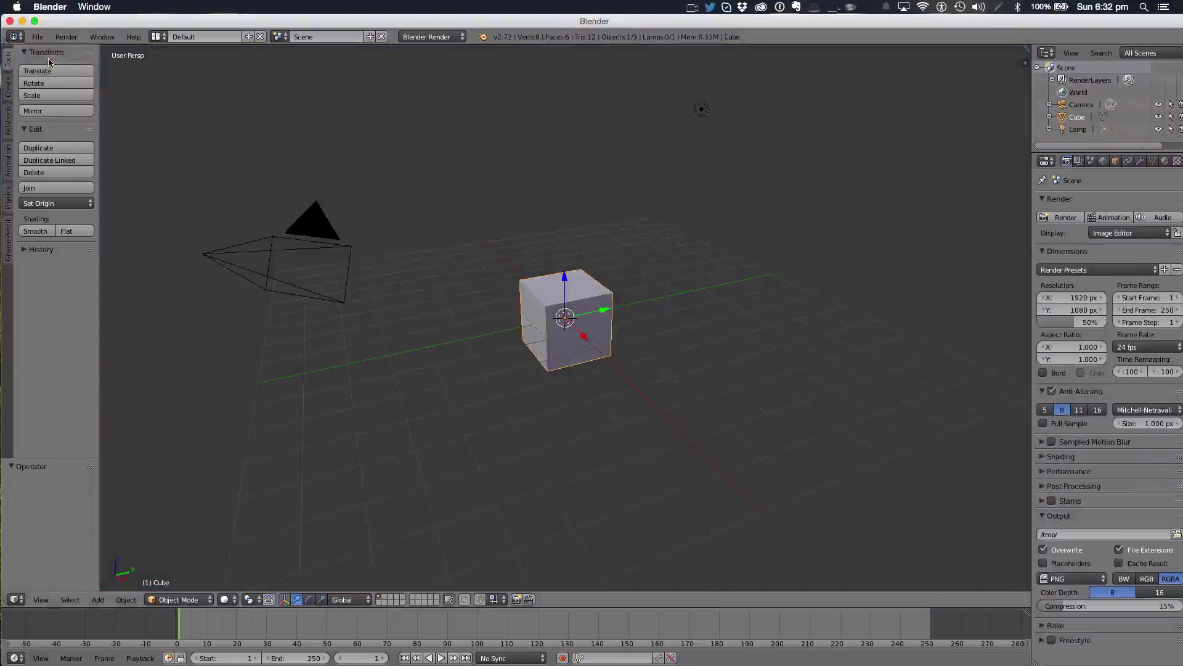
Select the camera, view through it, and set its location to 12, -12, 12
right_click(242, 245)
key("KP_0")
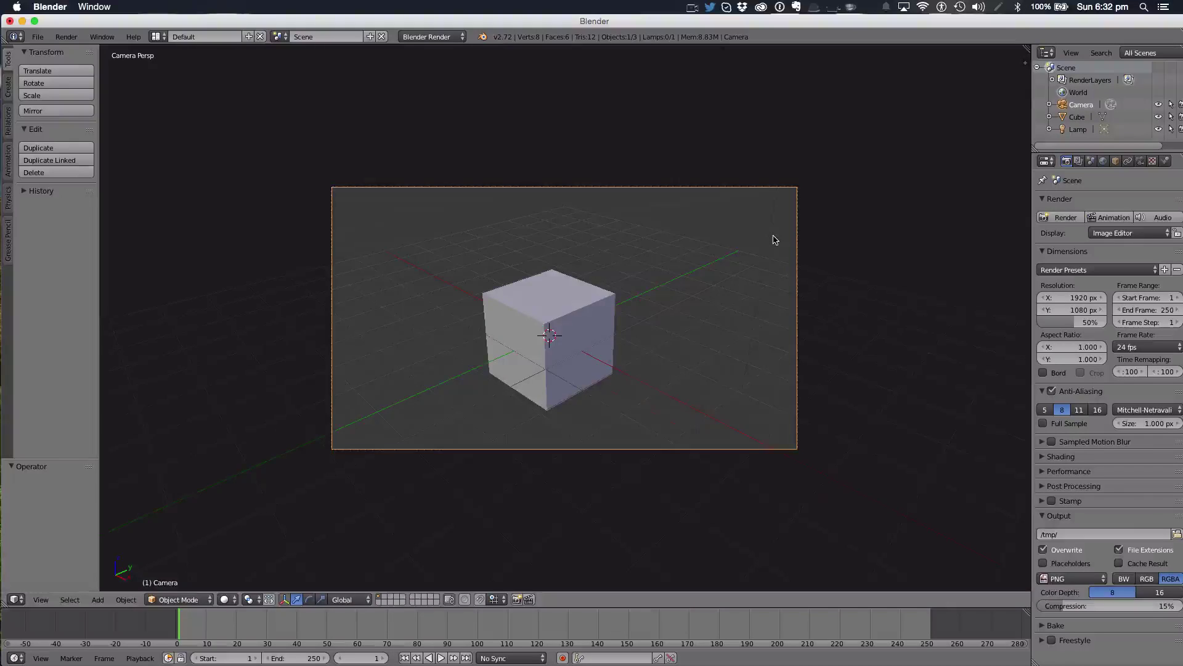
key("n")
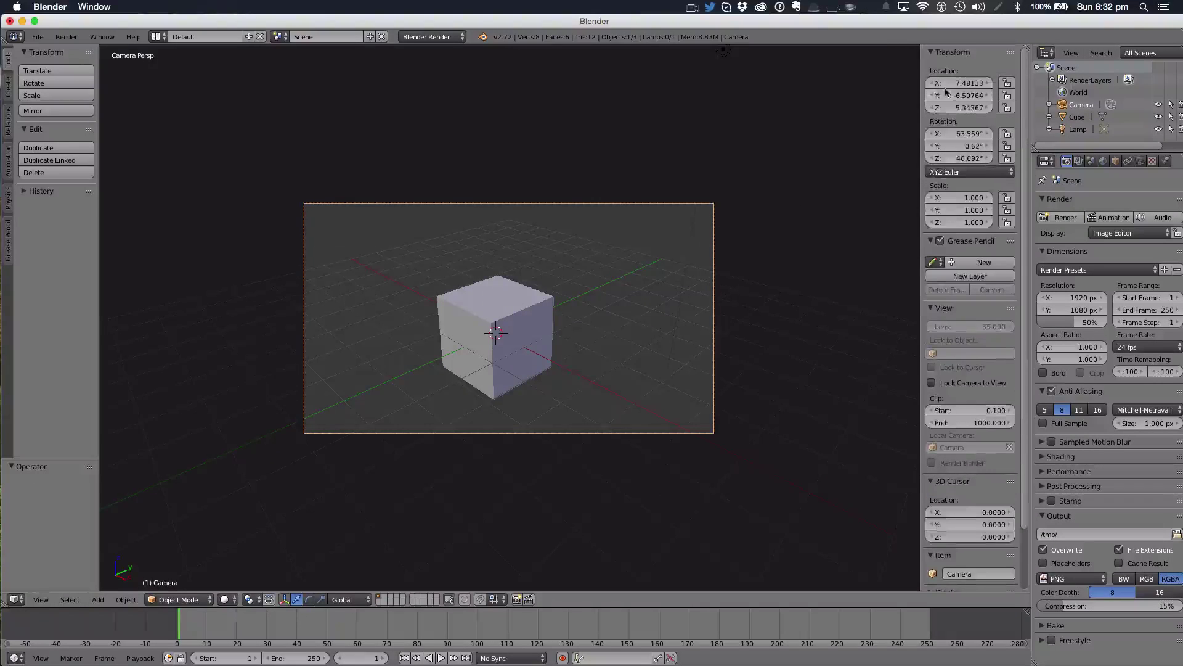
left_click(976, 83)
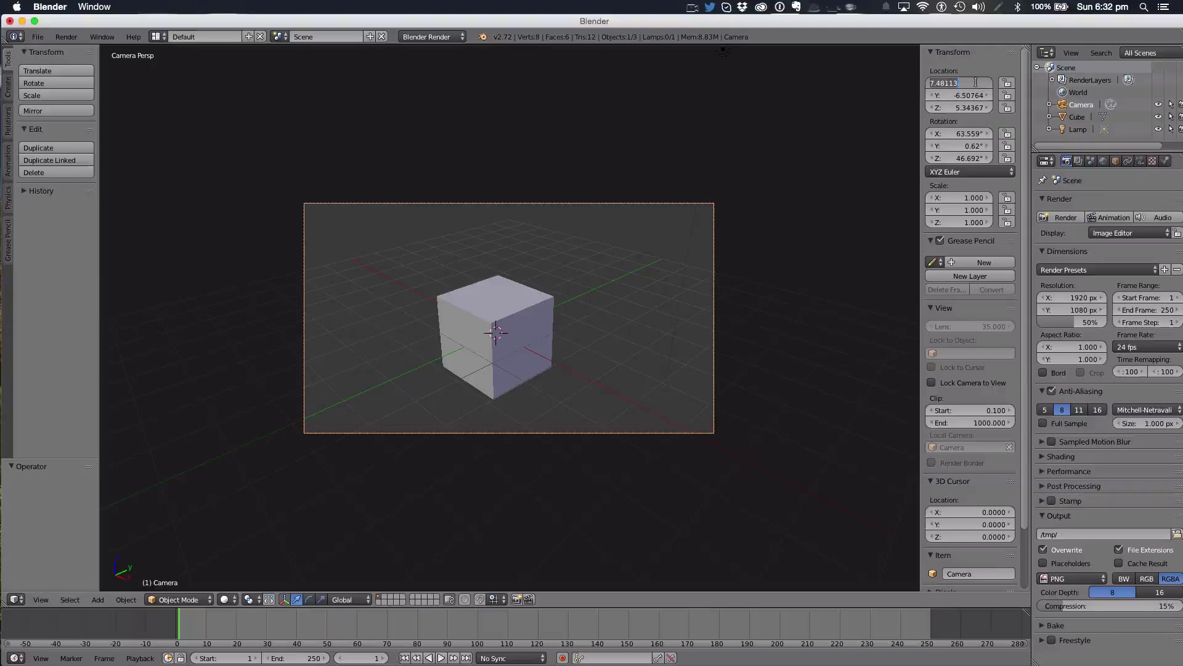
type("12")
key("Tab")
type("-12")
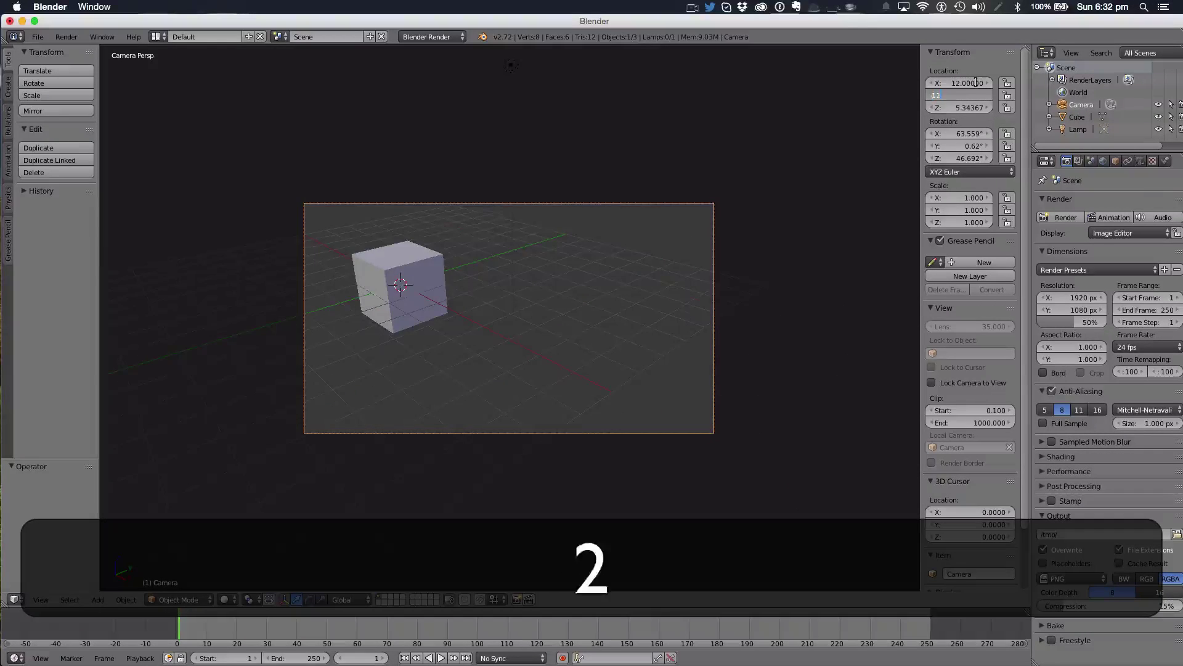
key("Tab")
type("12")
key("Tab")
Set the camera rotation to 54°, 0°, 45° and switch its lens to Orthographic
type("54")
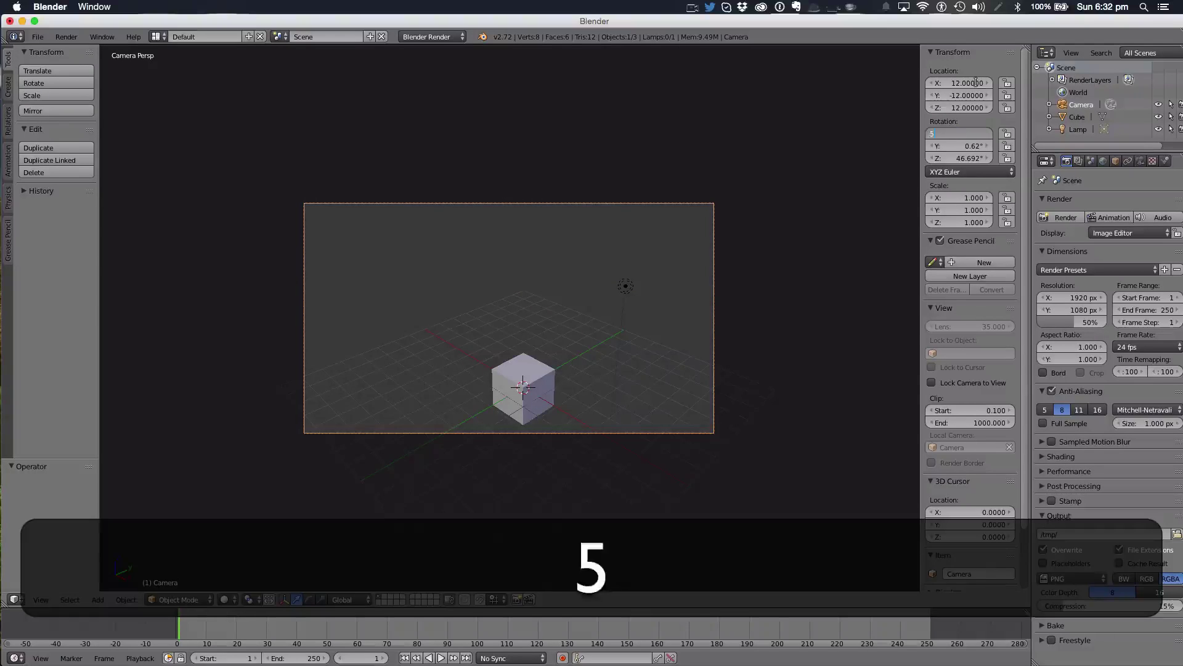
key("Tab")
type("0")
key("Tab")
type("45")
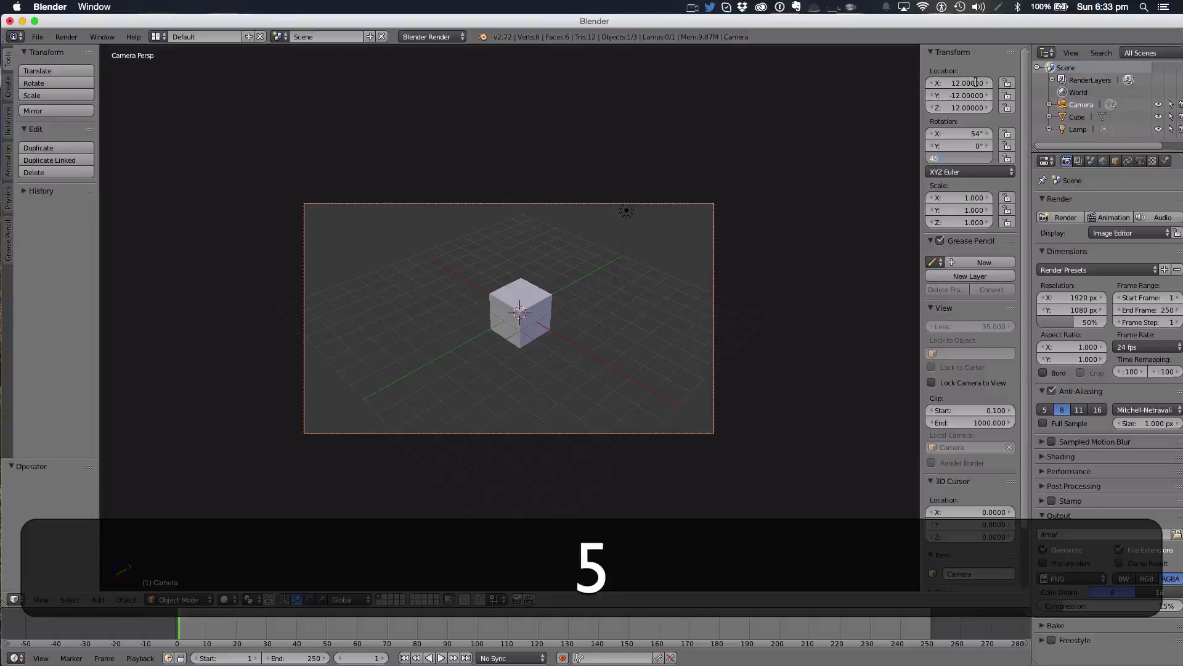
key("Return")
left_click(1141, 159)
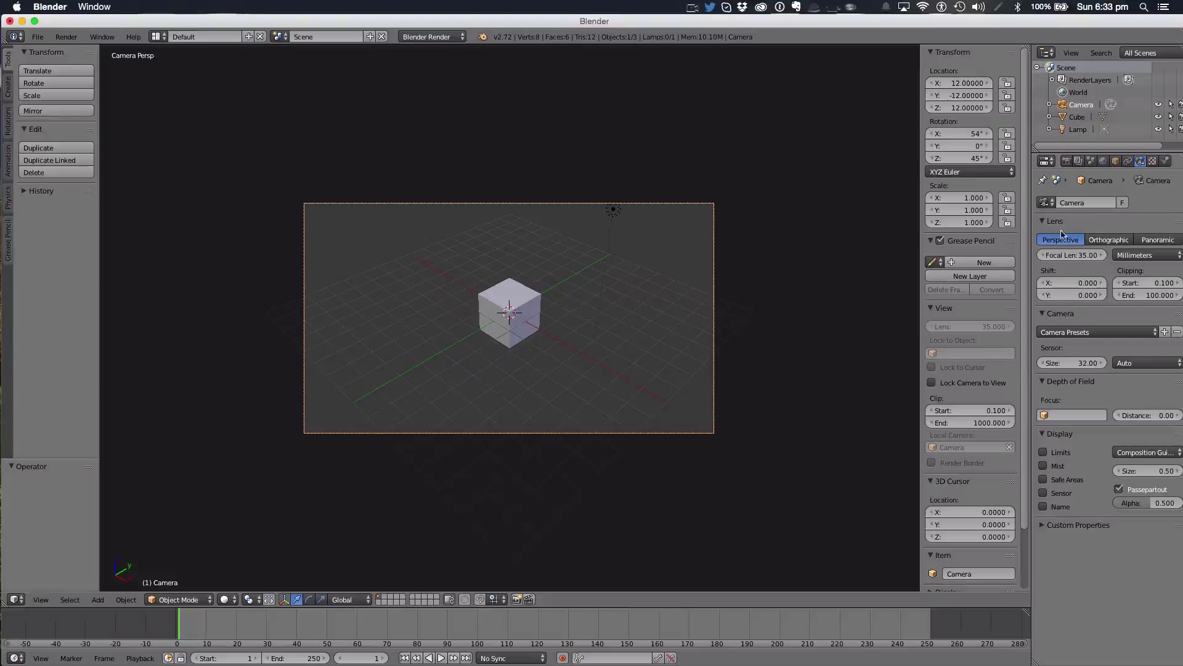
left_click(1098, 244)
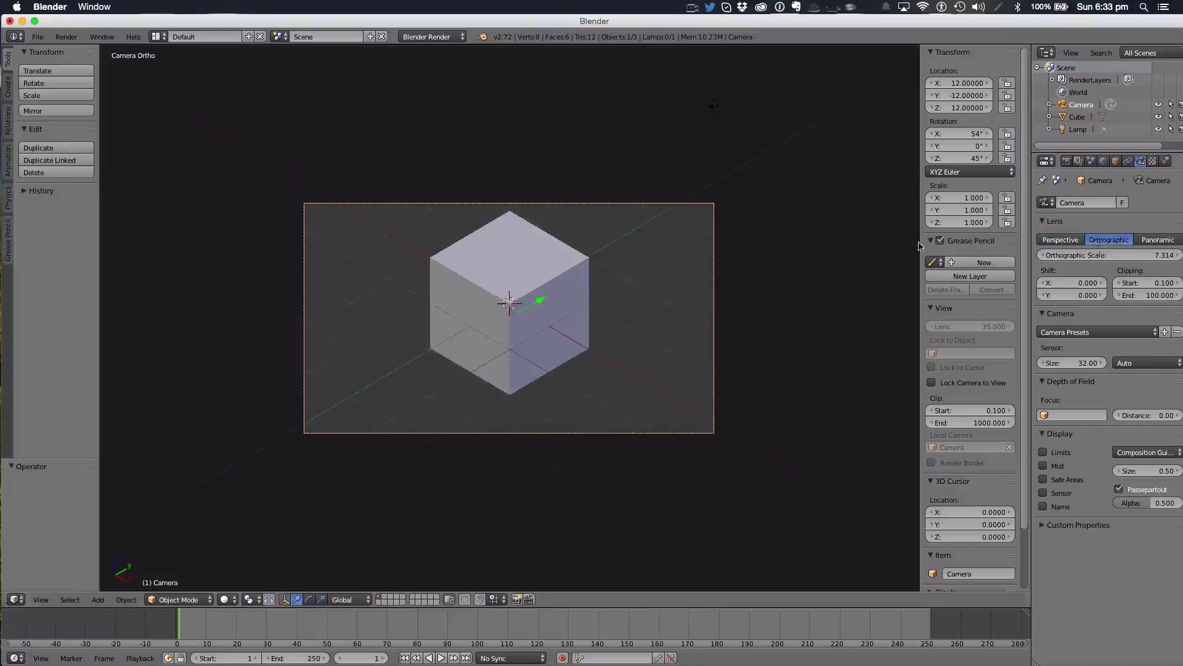
Lower the cube slightly along Z and change the lamp's type to Sun
right_click(523, 270)
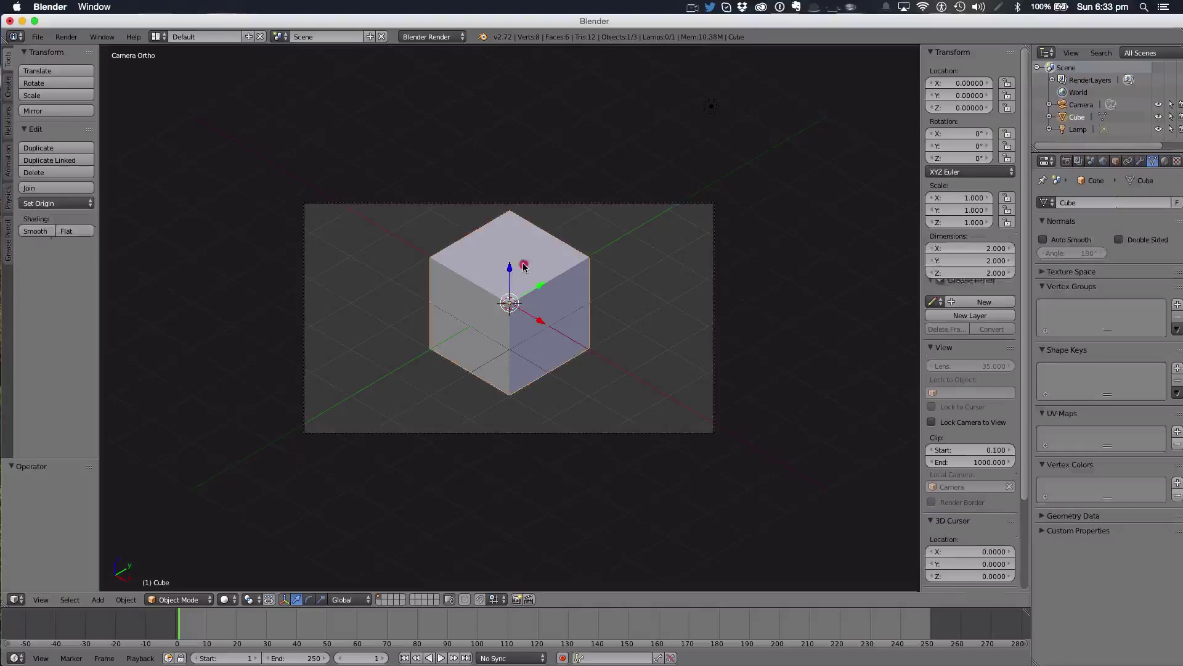
left_click_drag(523, 265, 506, 275)
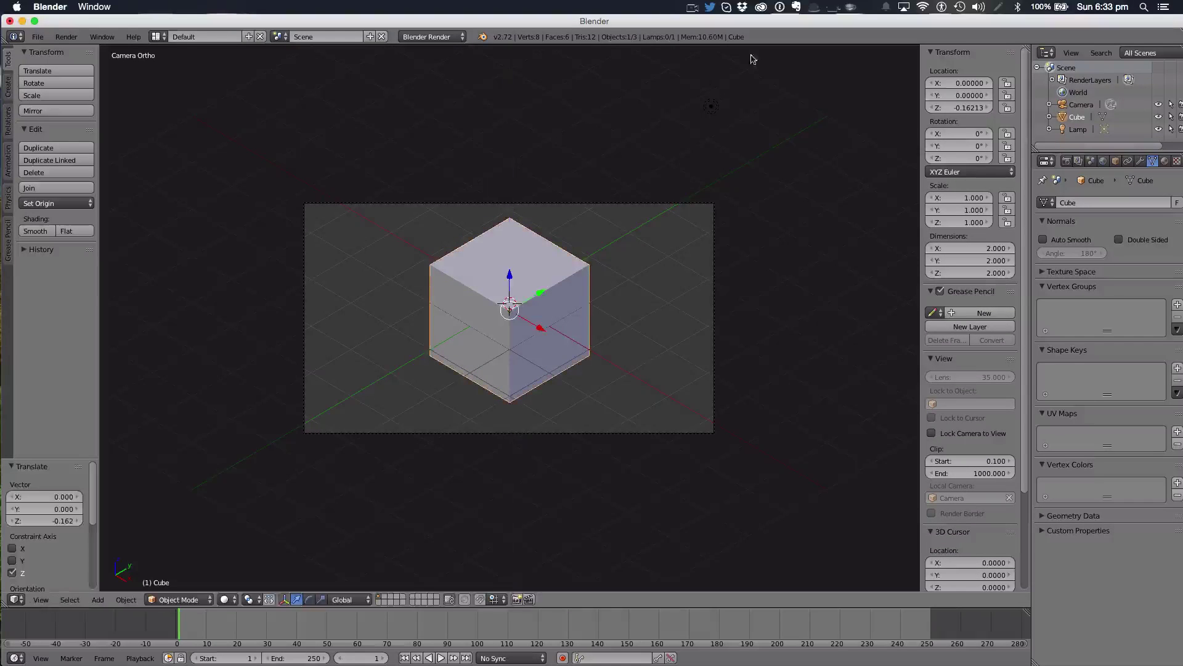
right_click(713, 108)
key("x")
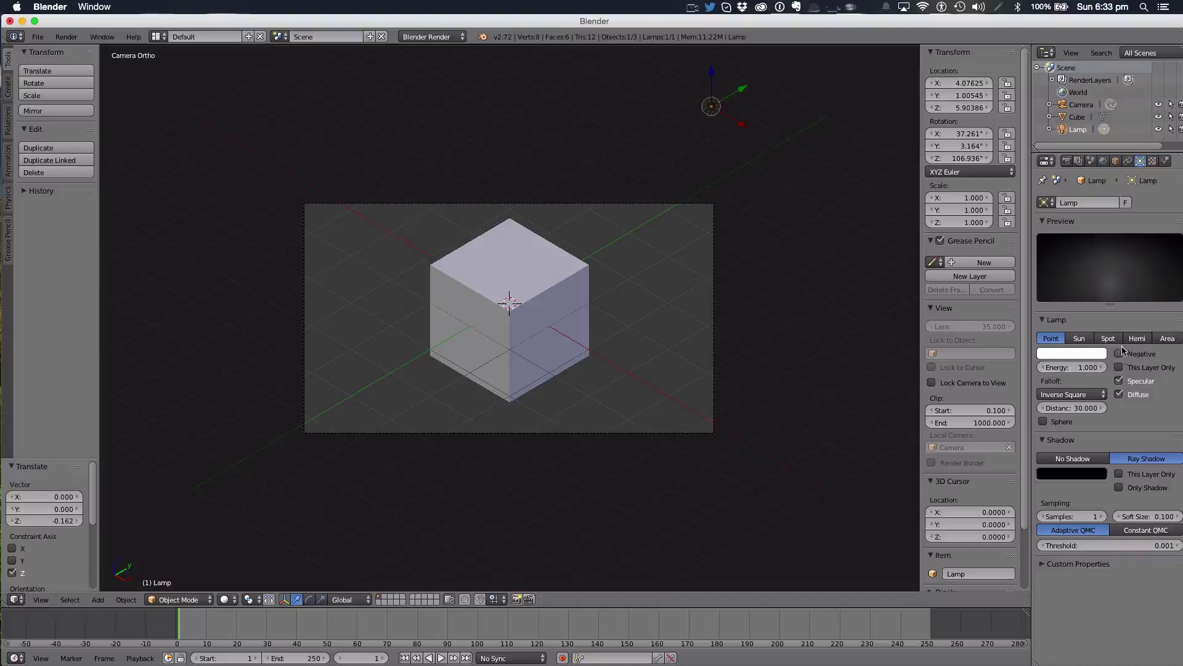
left_click(1079, 338)
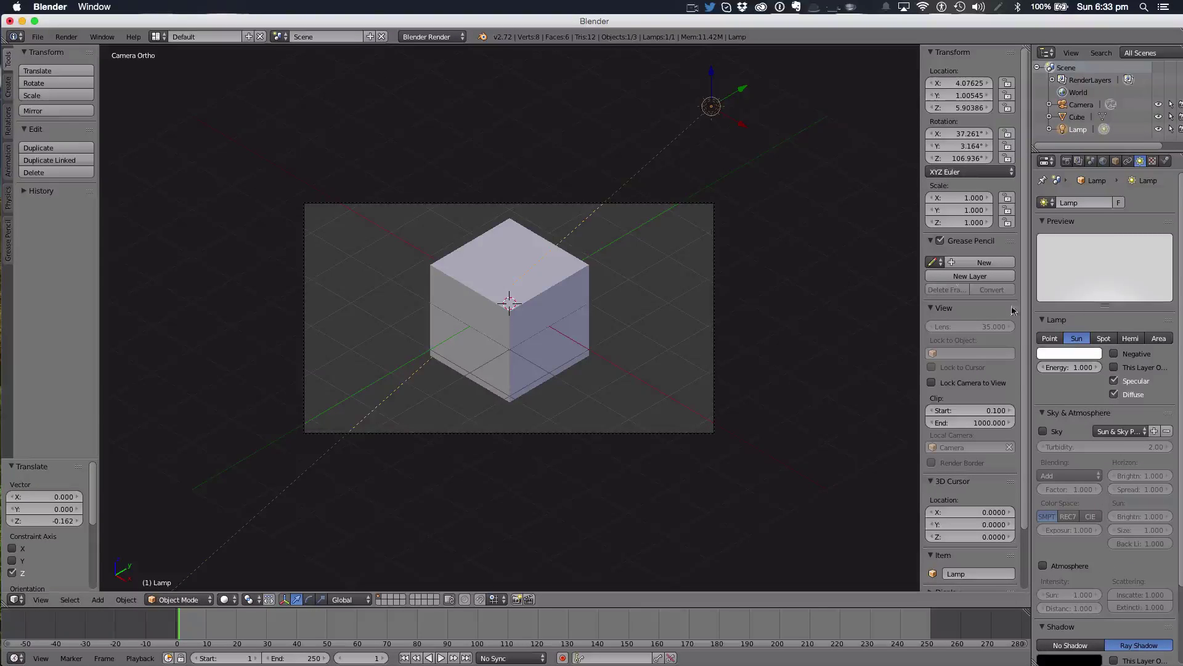
Switch to Cycles Render, enable lamp nodes, and set sun size 0.03 and strength 2
left_click(433, 37)
left_click(452, 76)
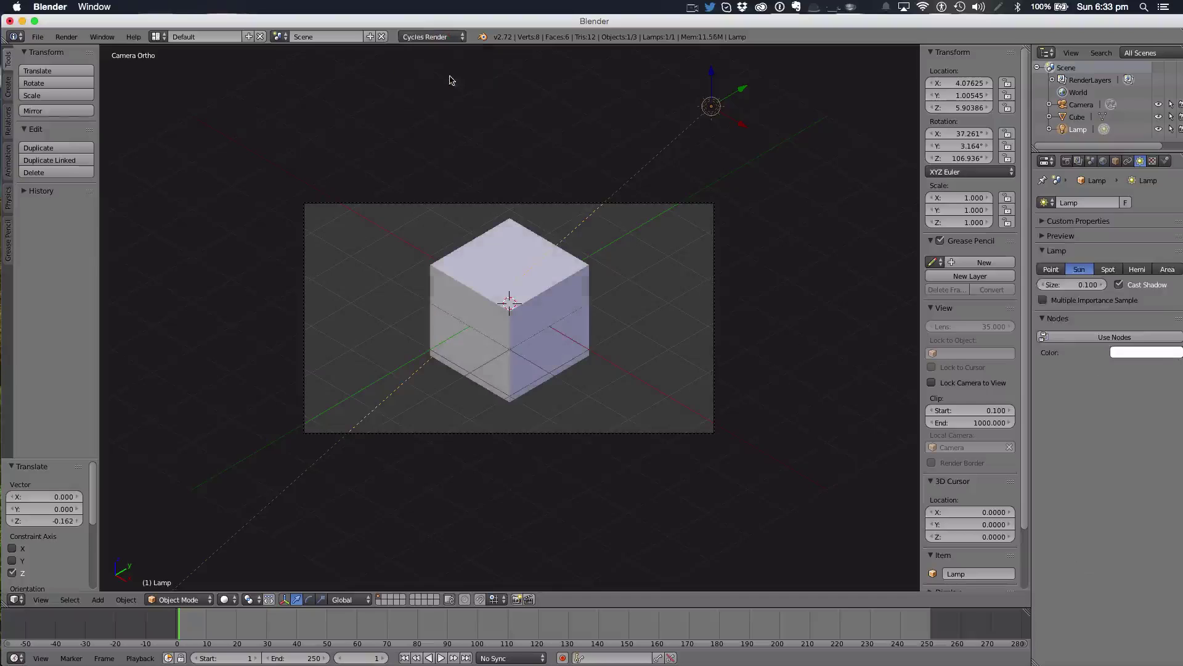
left_click(1091, 337)
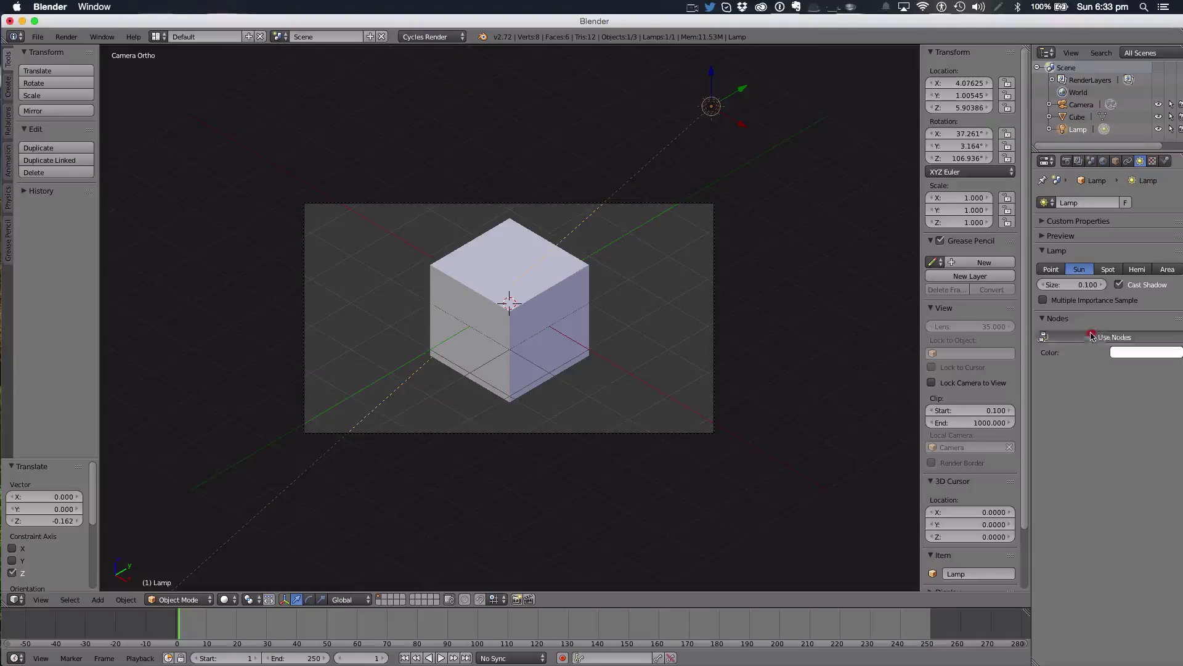
left_click(1085, 285)
type("0.0")
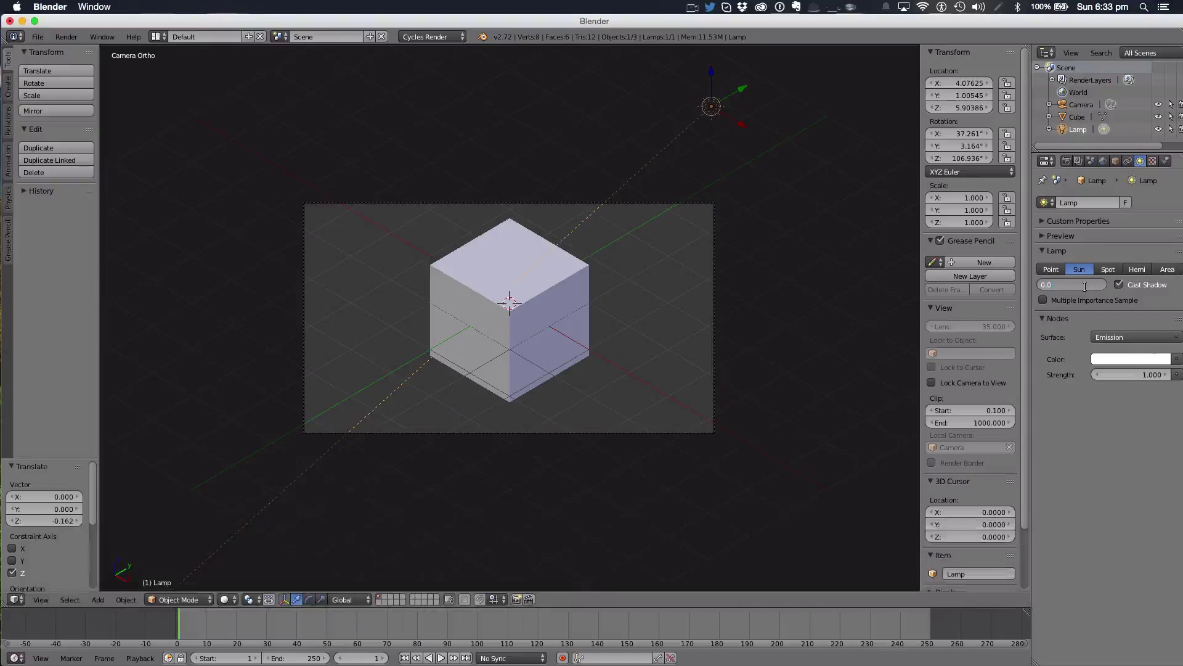
type("3")
key("Return")
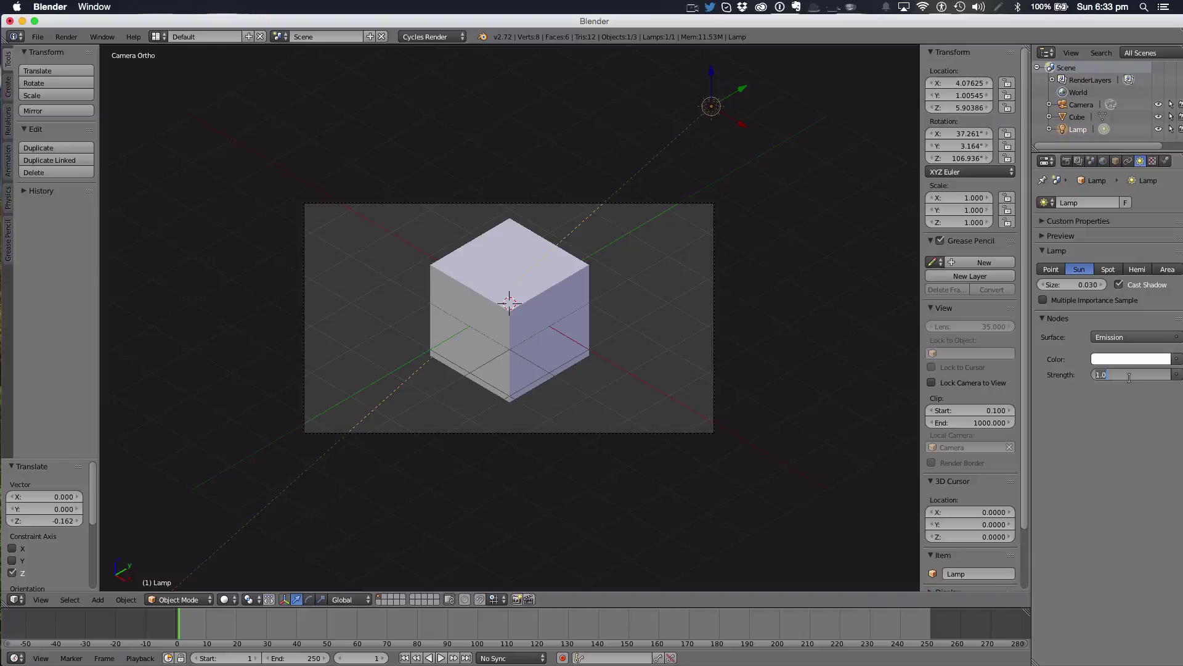
type("2")
key("Return")
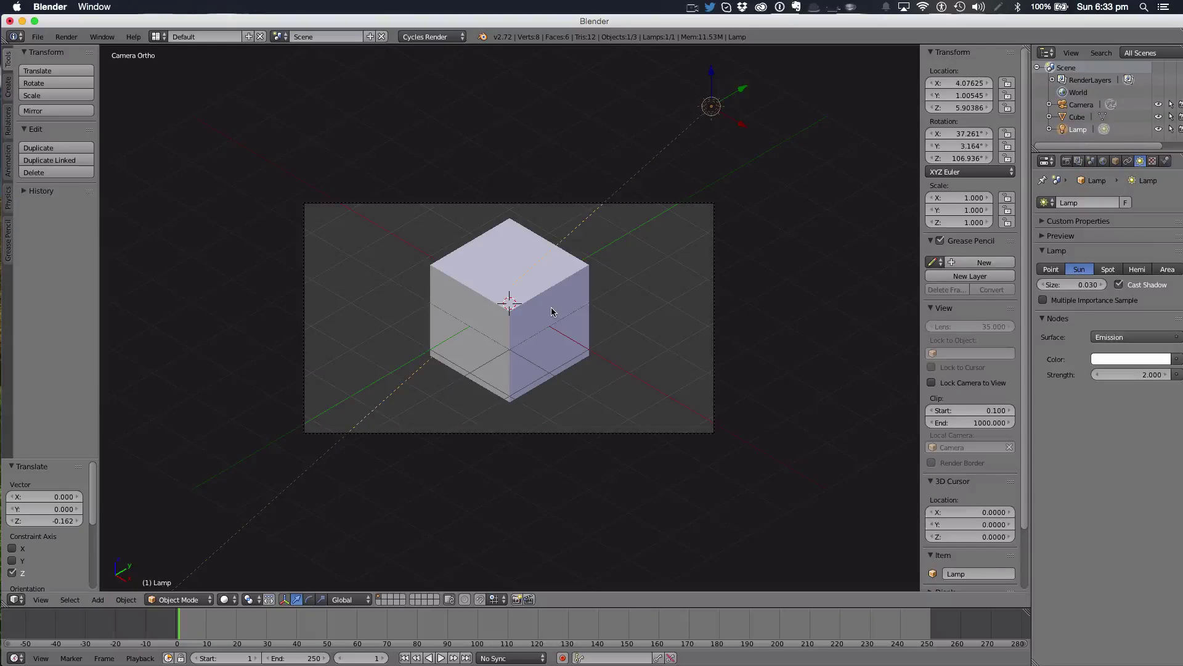
right_click(553, 312)
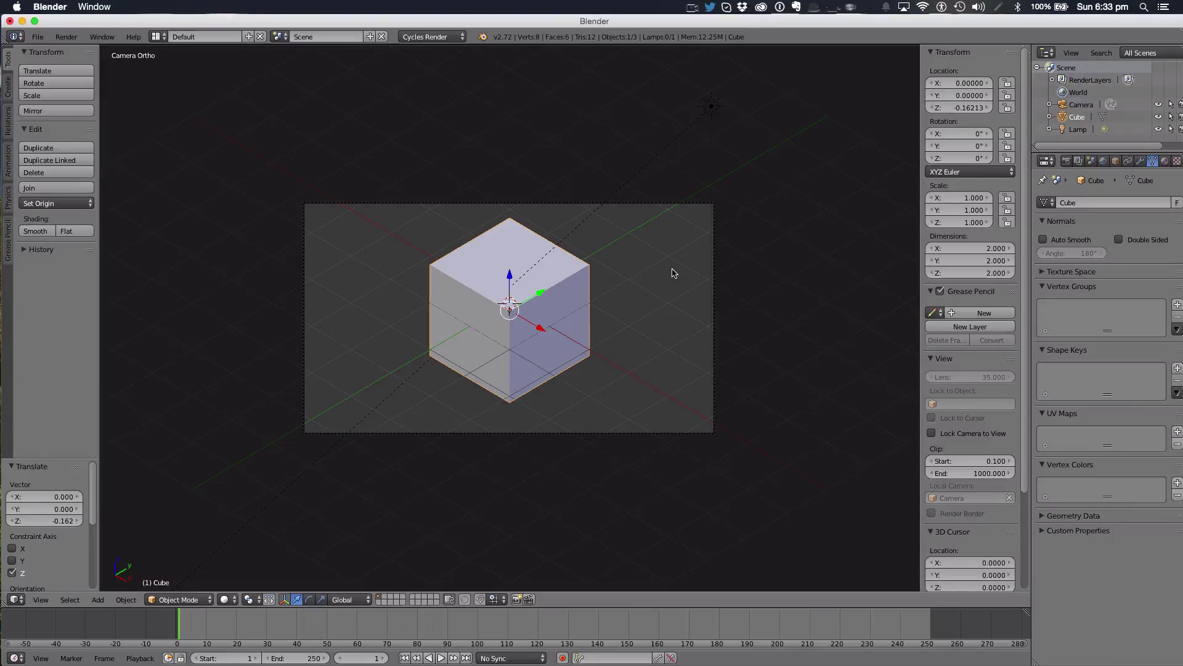
Scale the cube into a pillar about 0.541 × 0.541 × 5.177, lowered to Z −2.276
key("s")
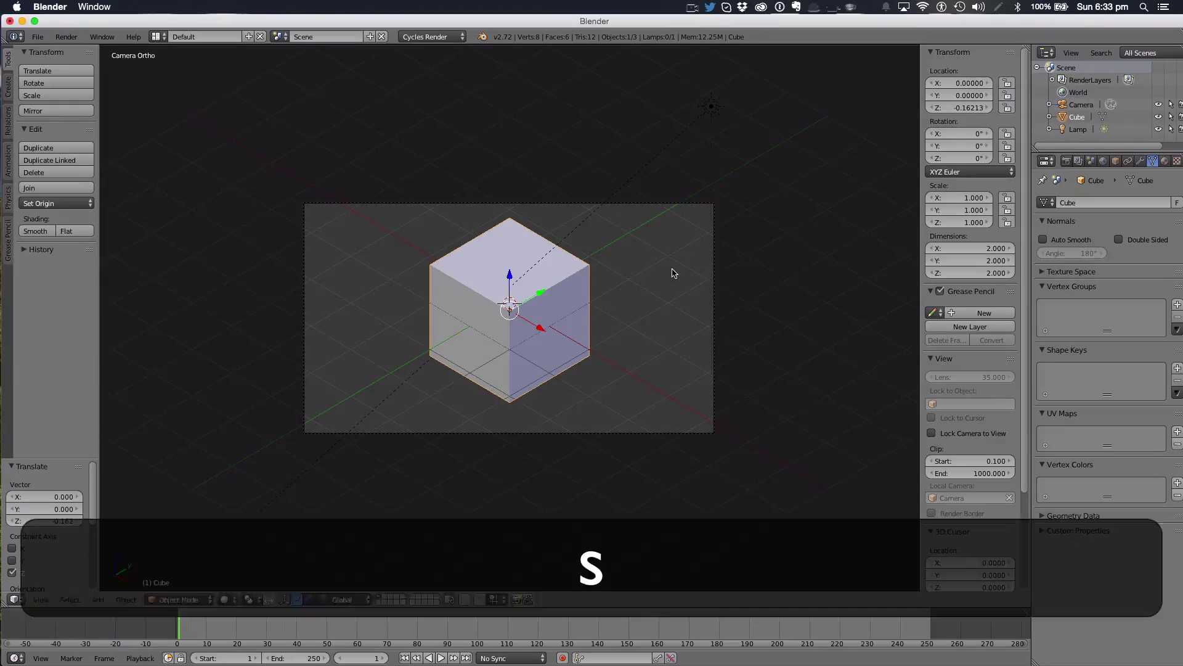
key("shift+z")
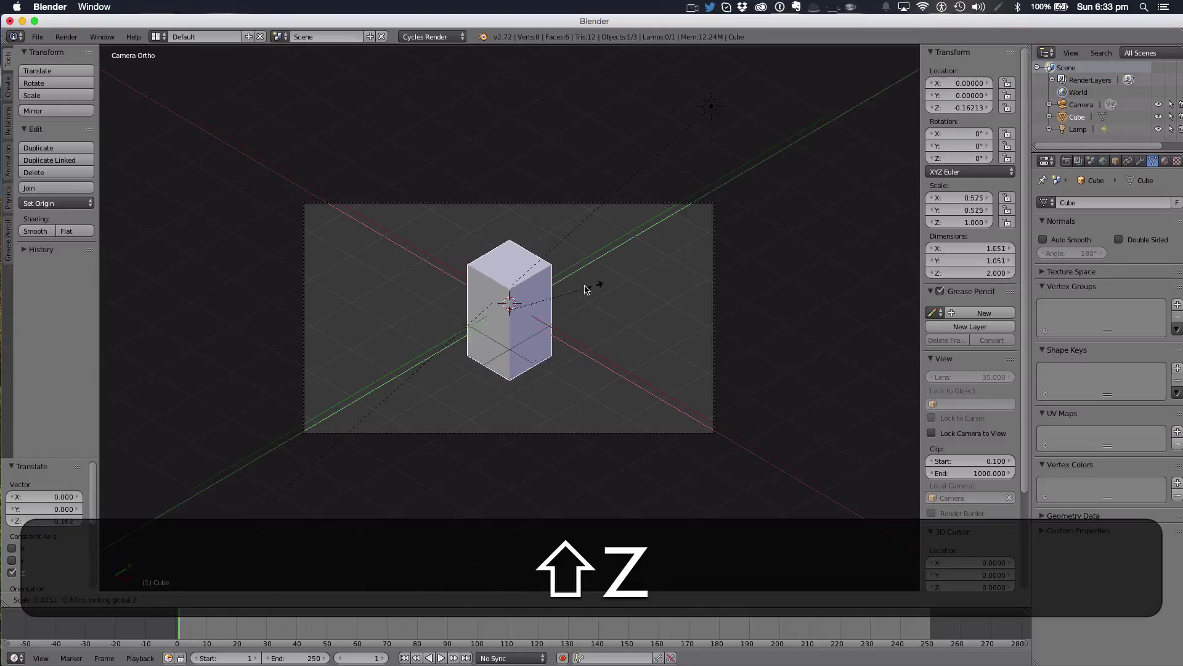
left_click(538, 301)
left_click_drag(512, 284, 496, 352)
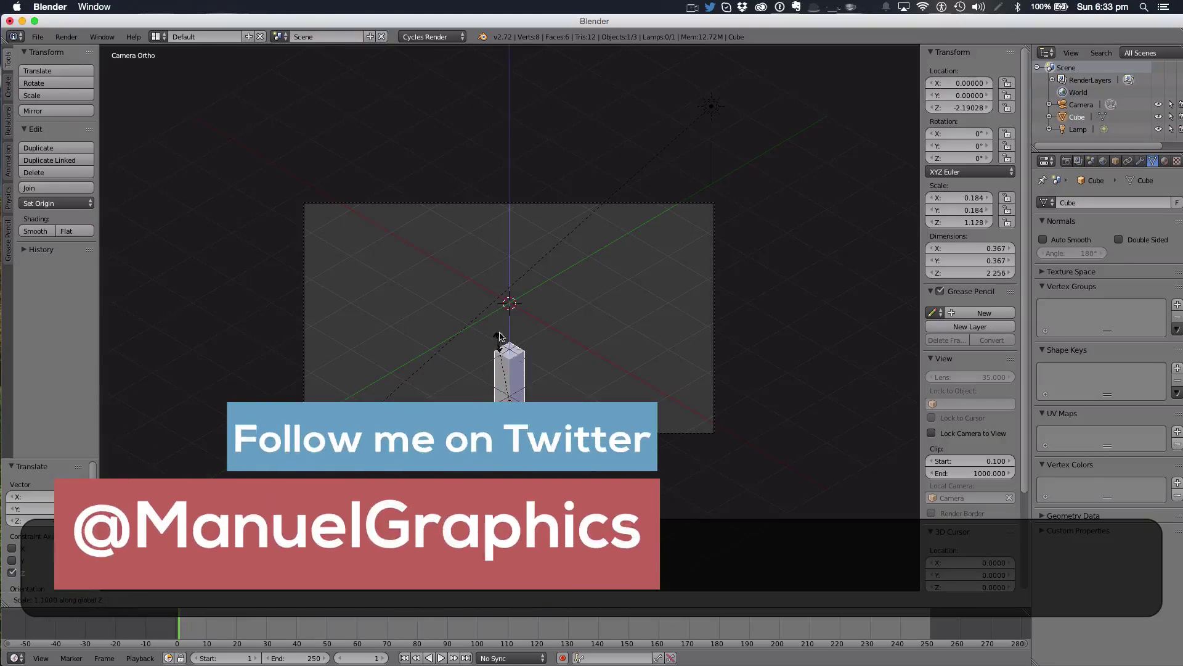
key("z")
left_click(646, 313)
key("s")
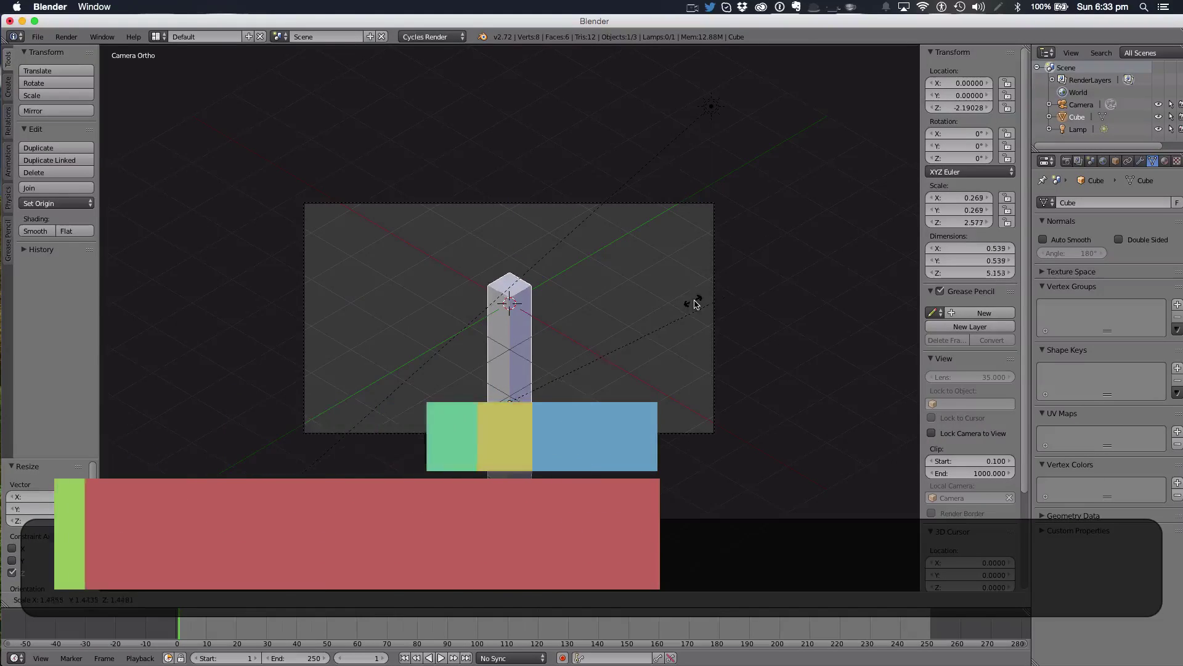
left_click(695, 299)
left_click_drag(510, 368, 509, 373)
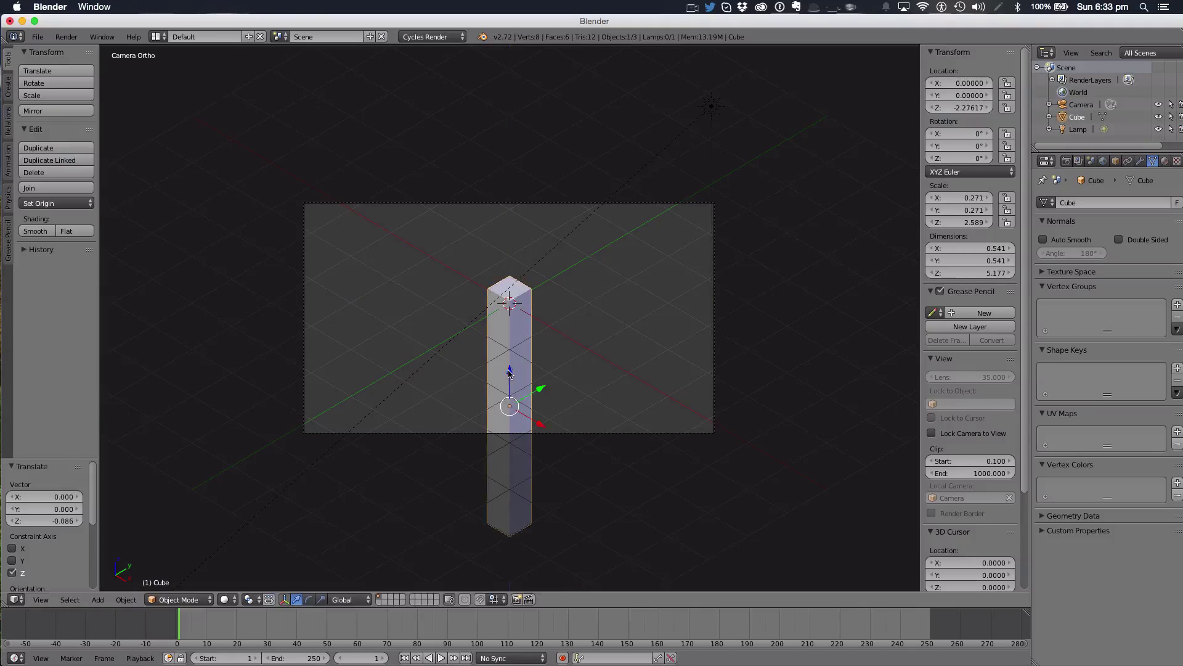
scroll(507, 327, "up", 4)
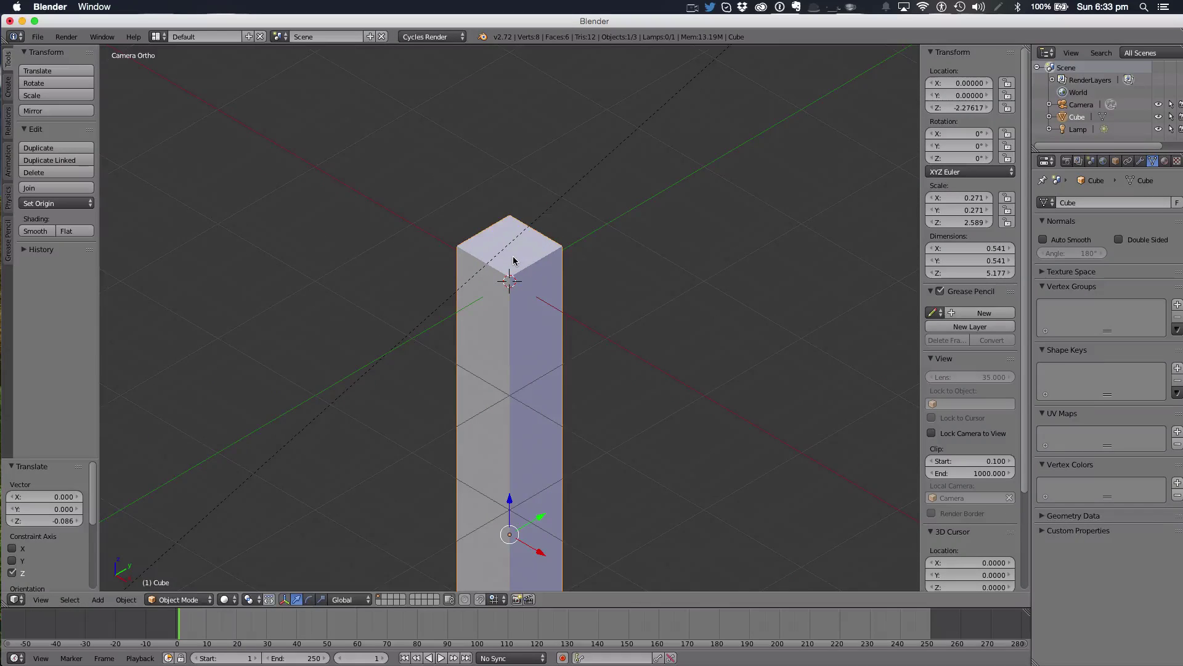
From top view, enter Edit Mode in face select and select the pillar's top face
key("7")
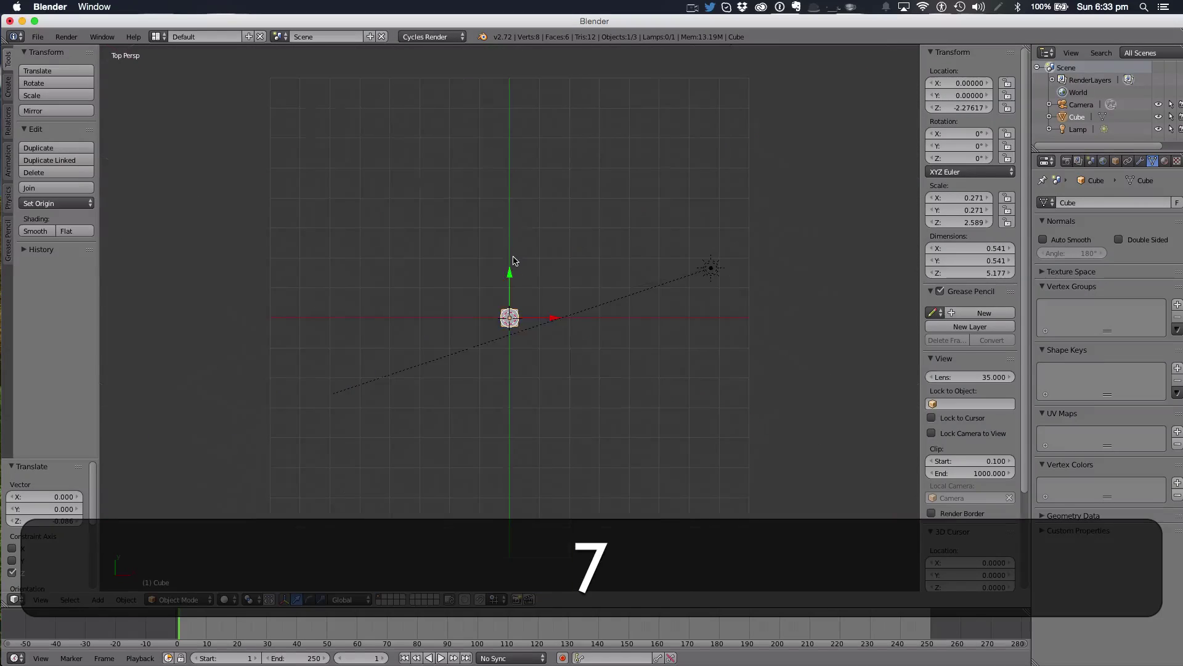
scroll(513, 260, "up", 8)
key("Tab")
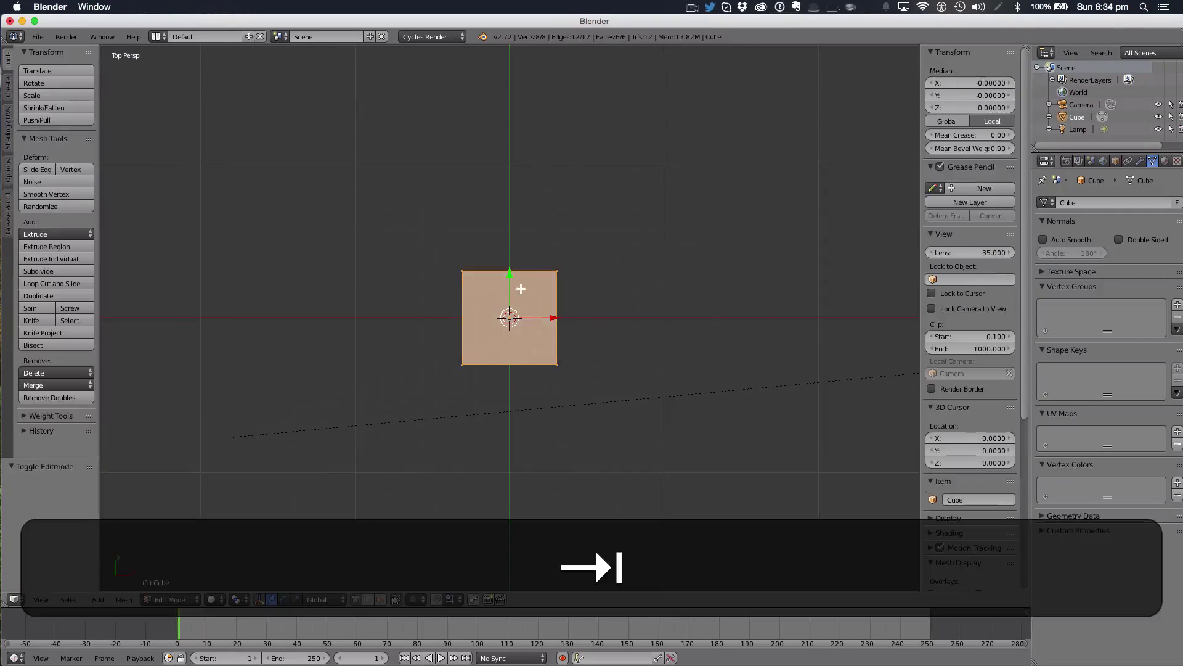
key("w")
key("a")
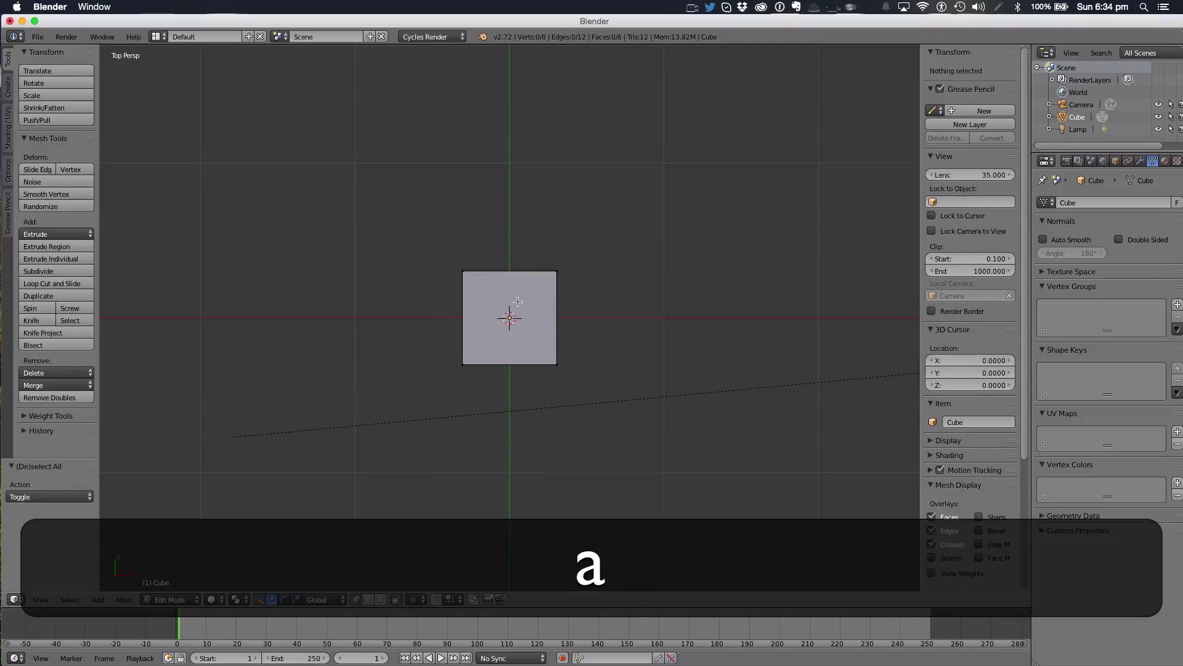
left_click(379, 597)
right_click(492, 342)
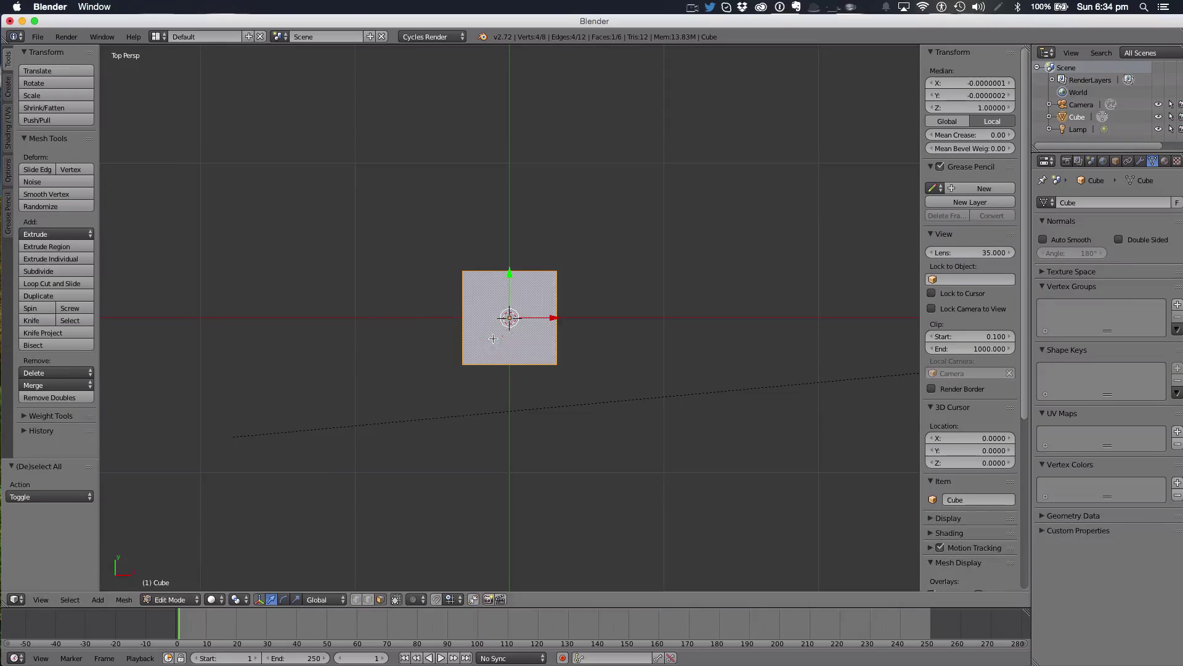
Subdivide the top face three times into an 8×8 grid
key("w")
left_click(493, 338)
key("w")
left_click(493, 338)
key("w")
left_click(493, 339)
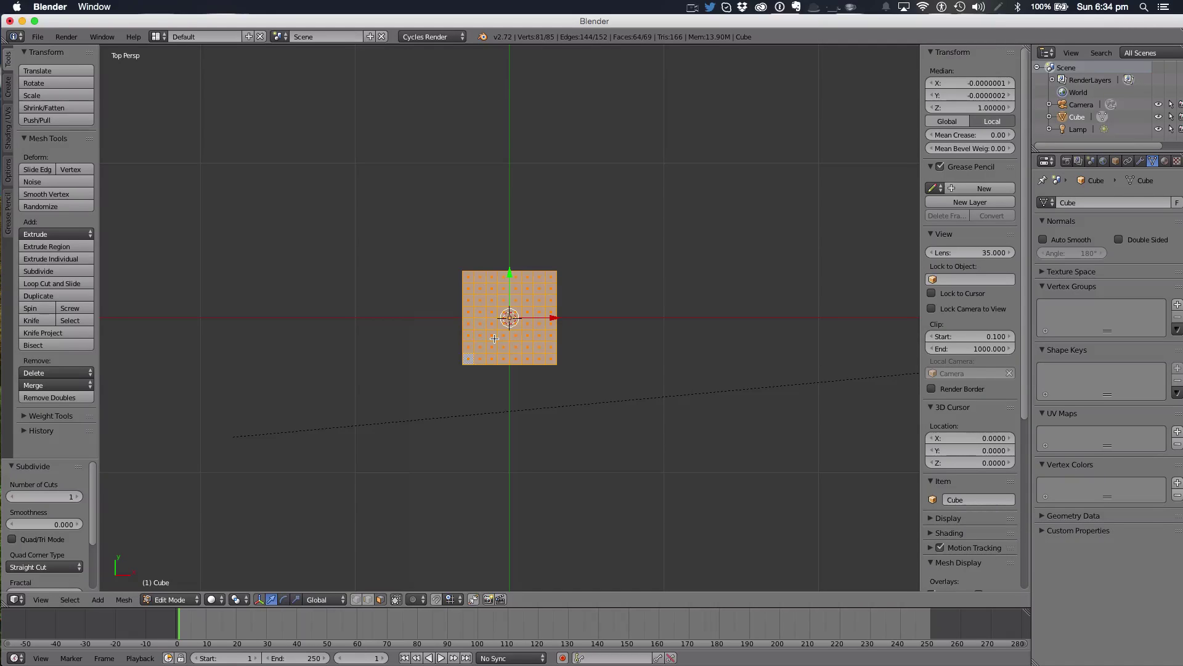
Circle-select the four corner 2×2 blocks of the top grid
key("Tab")
key("Tab")
key("a")
key("c")
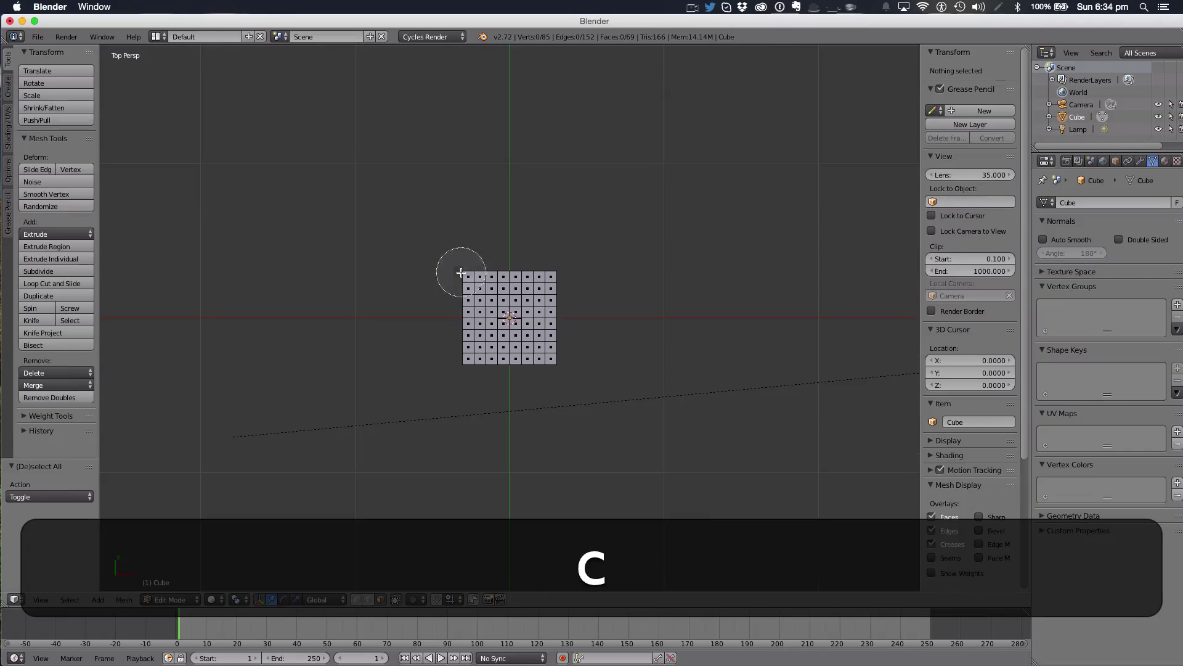
left_click(474, 283)
right_click(474, 283)
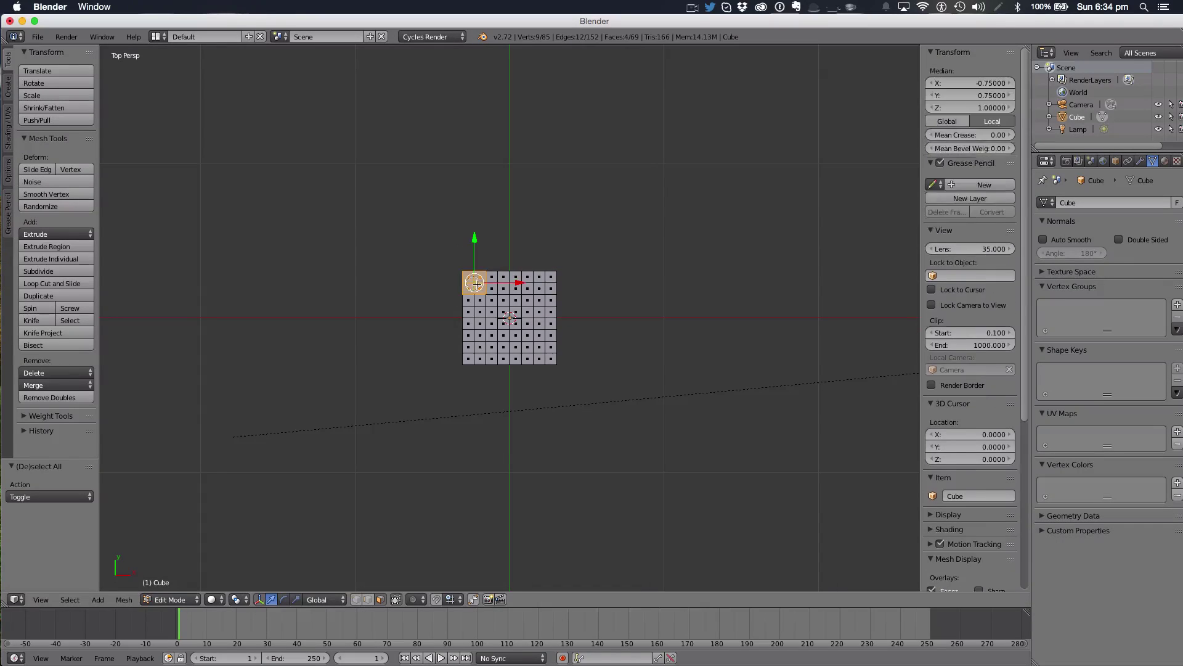
left_click(545, 281)
left_click(546, 353)
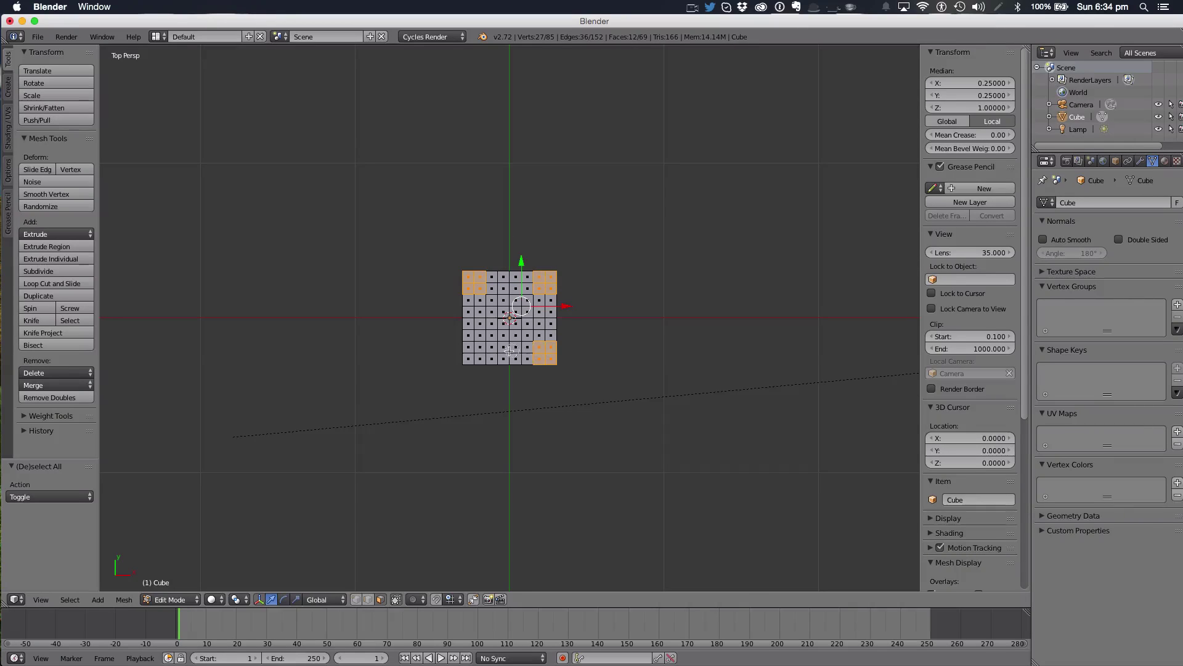
left_click(474, 353)
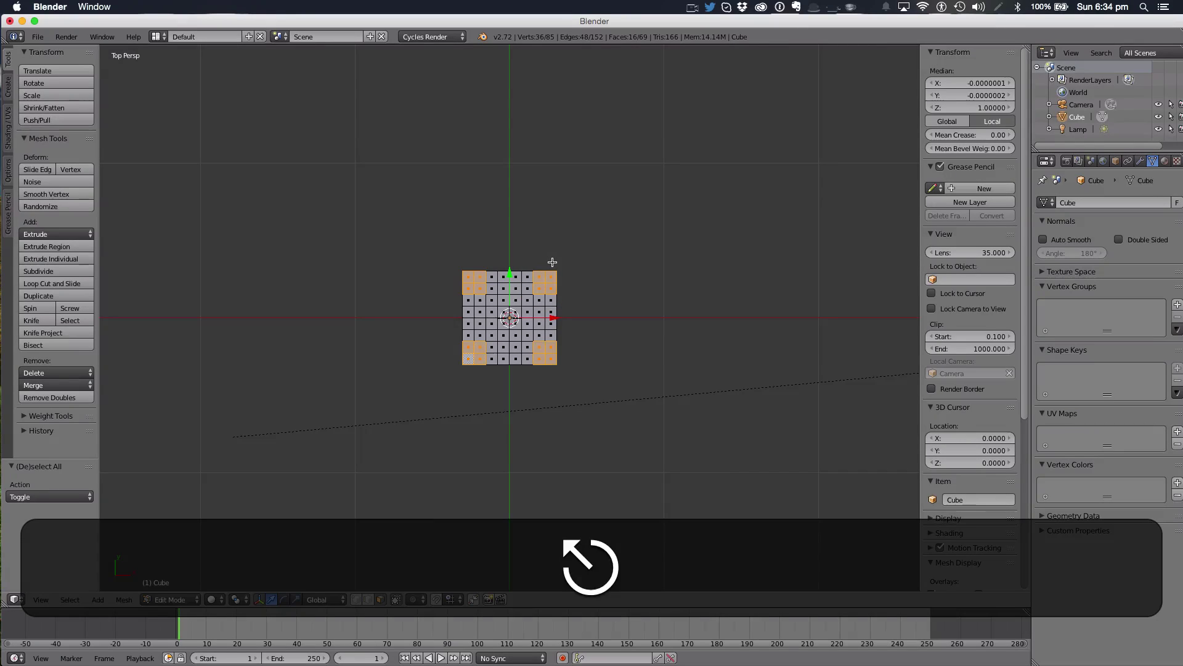
Extrude the four corner blocks upward into short posts, checking them from the side
key("3")
key("e")
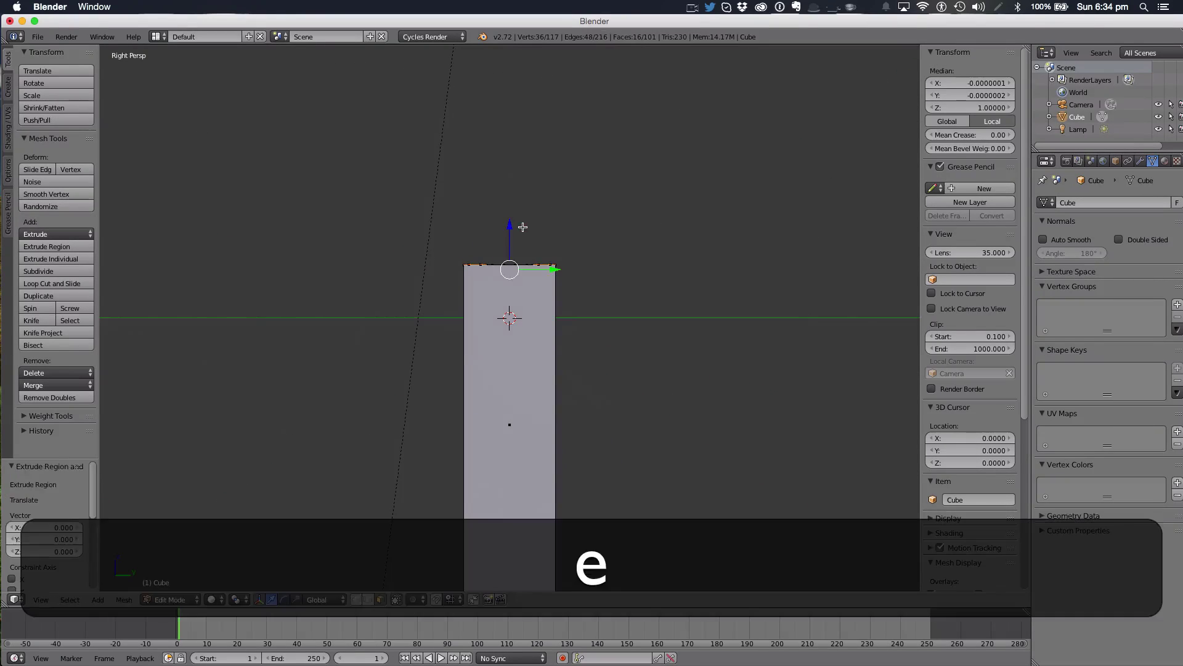
left_click_drag(515, 225, 522, 148)
key("KP_5")
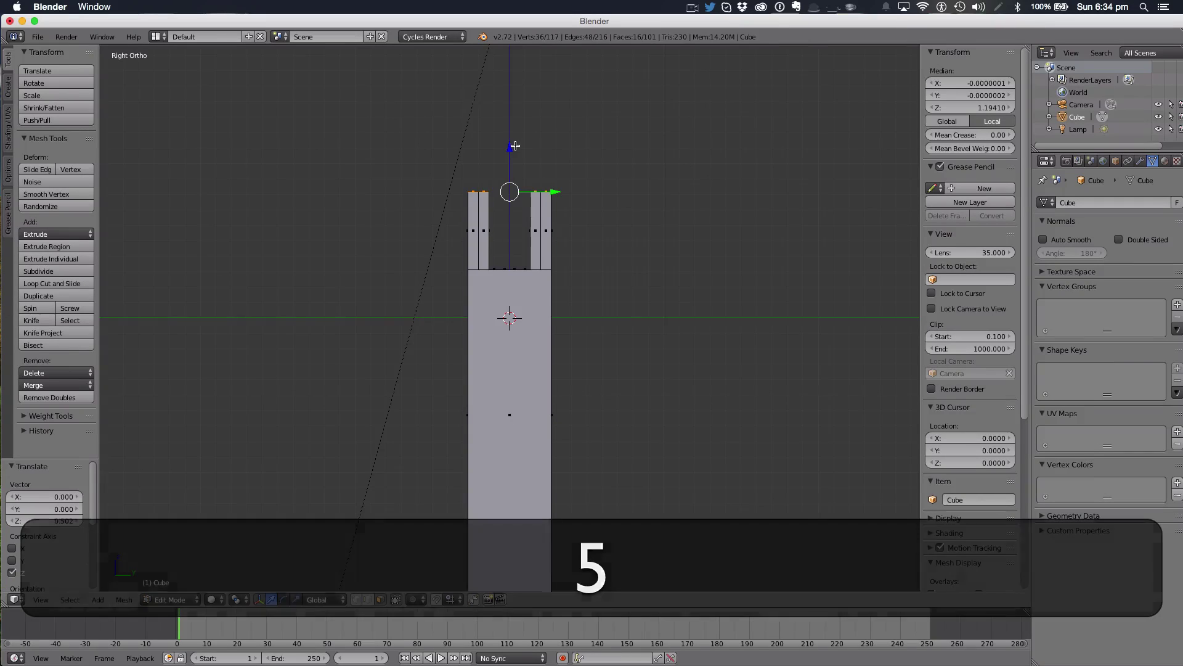
key("Tab")
middle_click_drag(612, 255, 600, 356)
key("Tab")
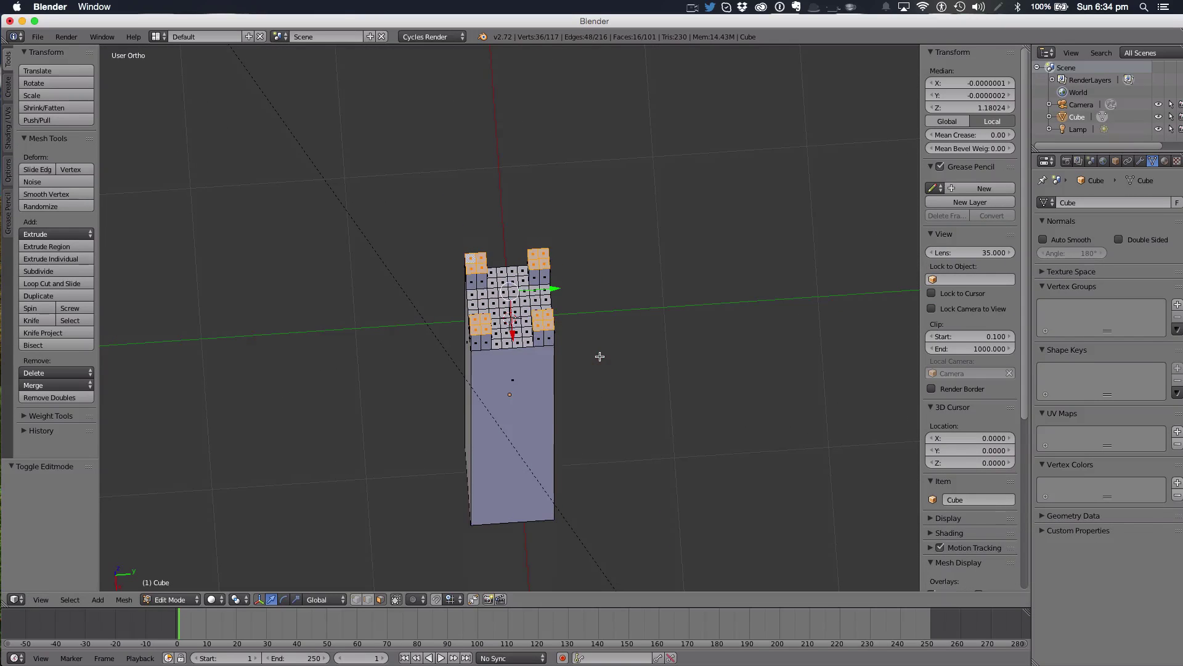
key("KP_7")
Circle-select the central 4×4 block of faces on the tower top
key("a")
scroll(523, 331, "up", 4)
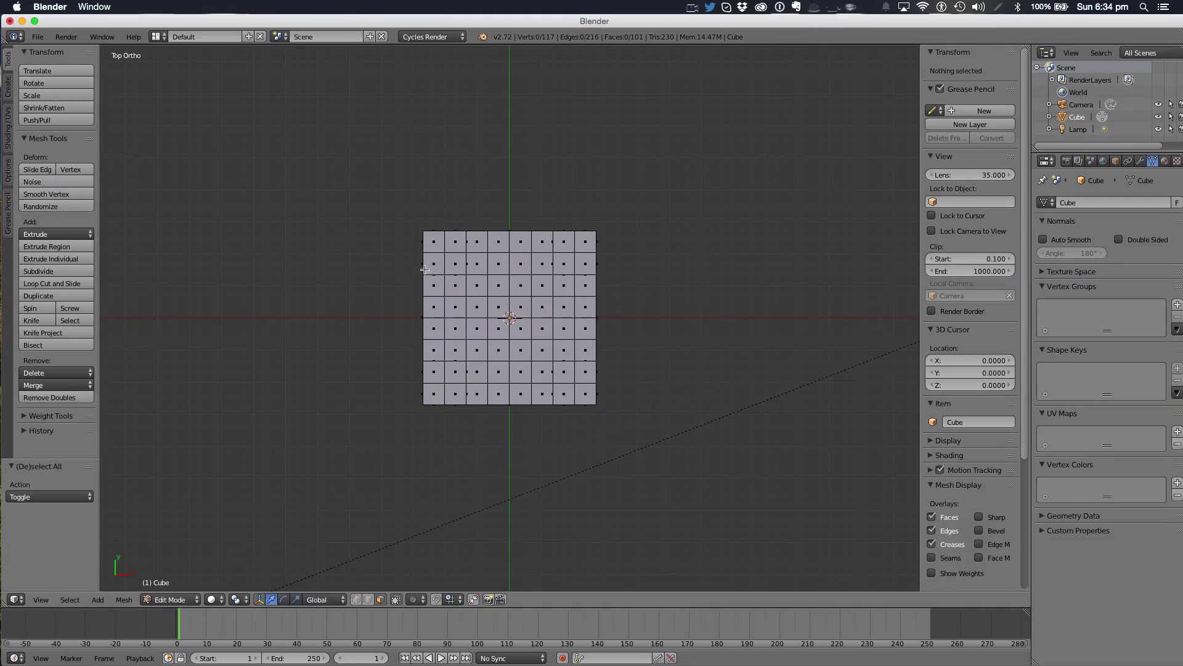
key("c")
mouse_move(493, 290)
left_mouse_down()
mouse_move(483, 285)
mouse_move(480, 365)
mouse_move(521, 365)
mouse_move(562, 333)
mouse_move(546, 289)
mouse_move(511, 299)
mouse_move(562, 314)
mouse_move(563, 336)
left_mouse_up()
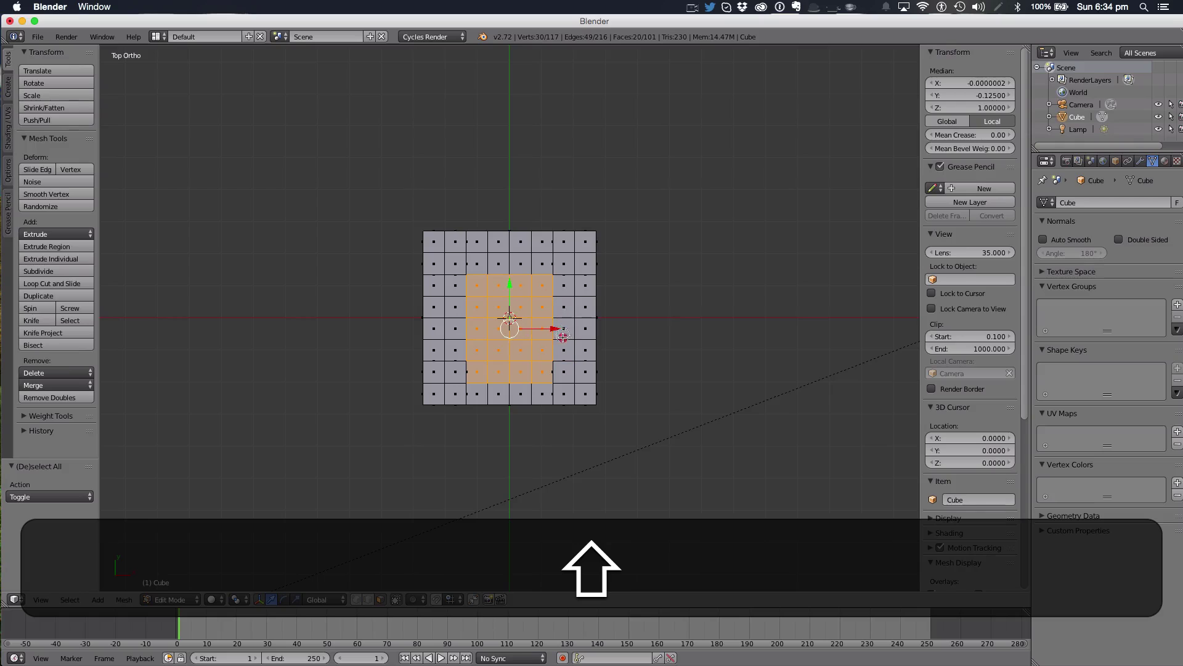
left_click_drag(540, 277, 491, 271)
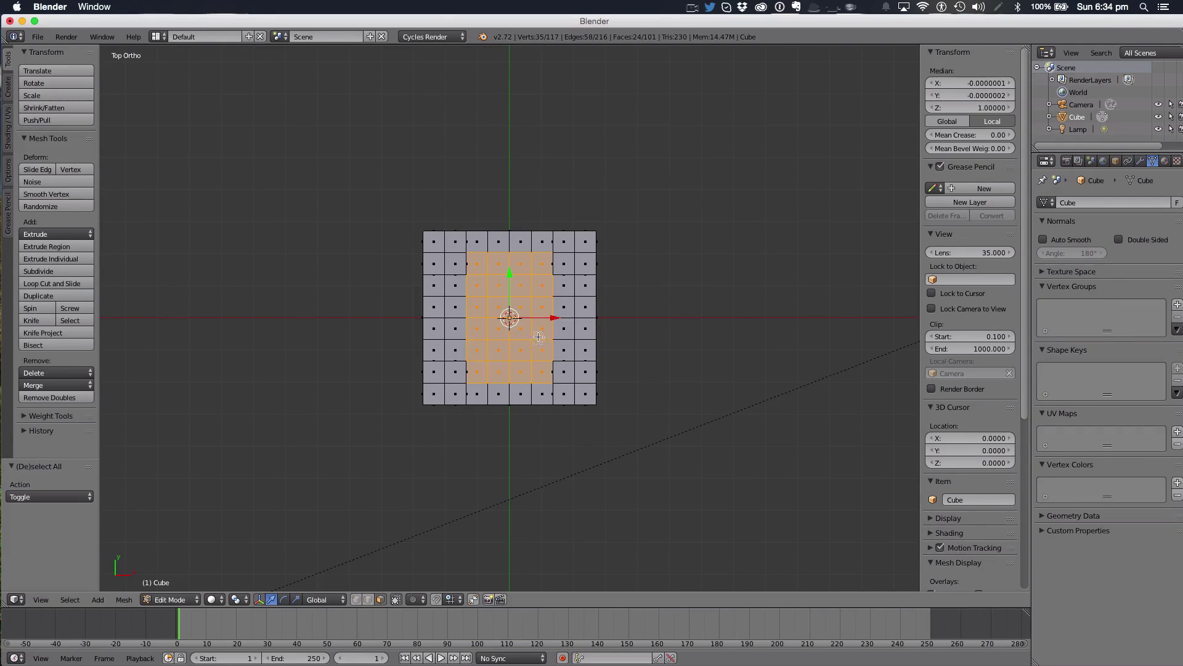
left_click_drag(538, 254, 475, 264, "shift")
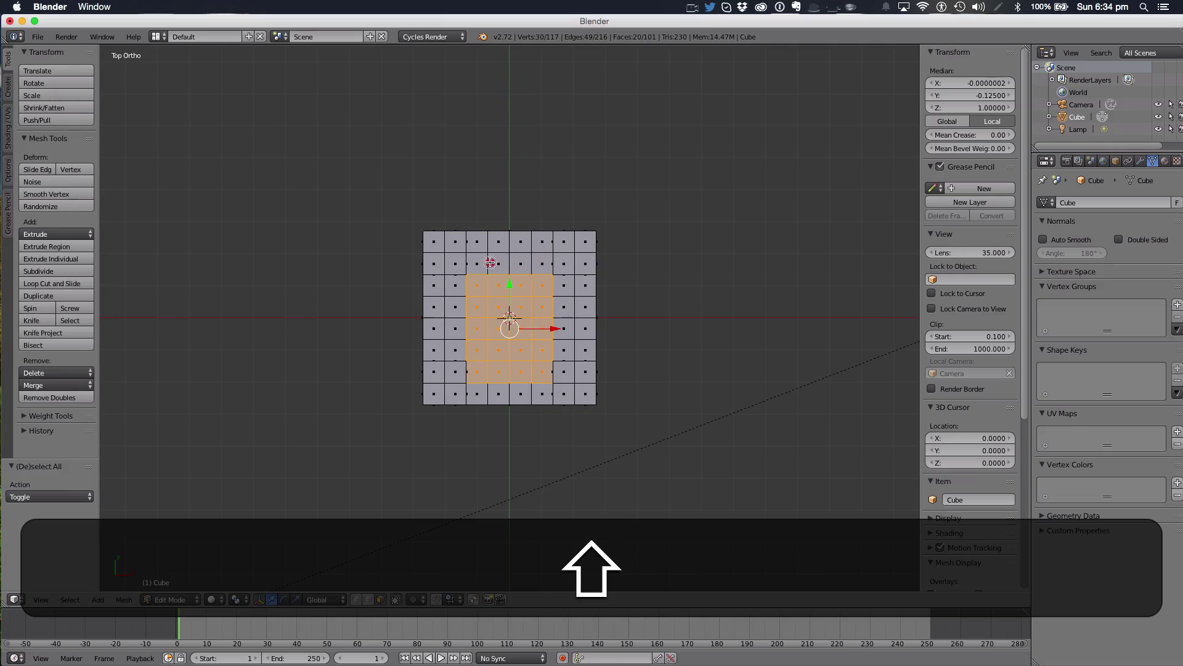
left_click(484, 375, "shift")
left_click_drag(483, 375, 539, 373, "shift")
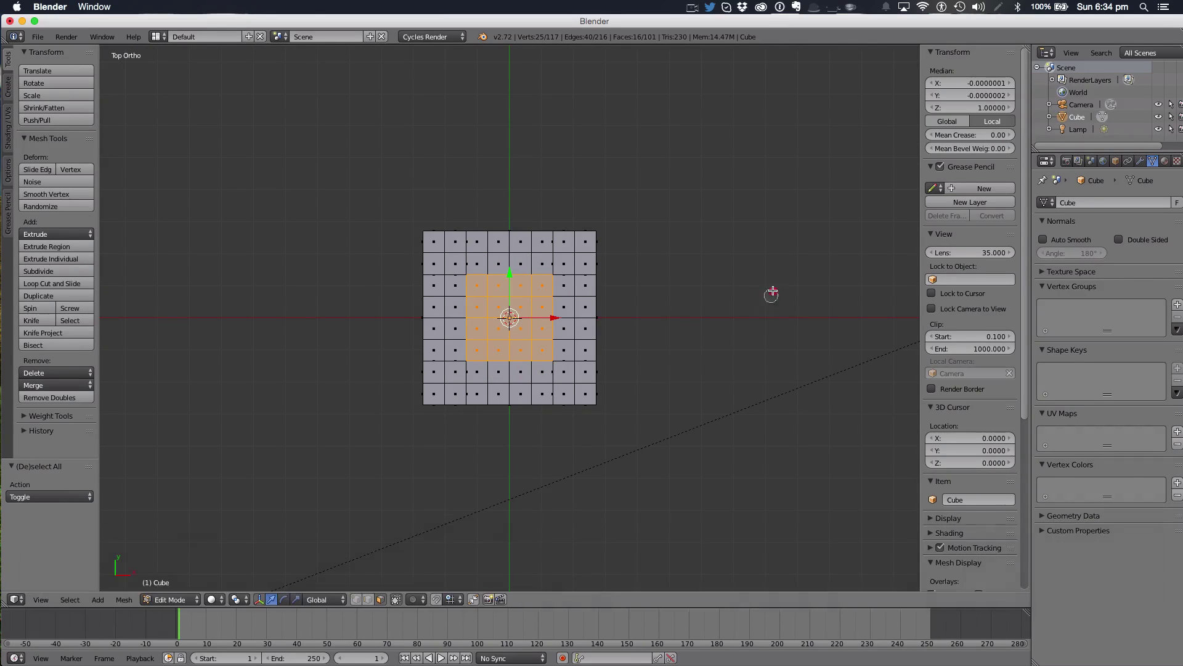
Extrude the central 4×4 block downward into the top
middle_click_drag(771, 264, 719, 216)
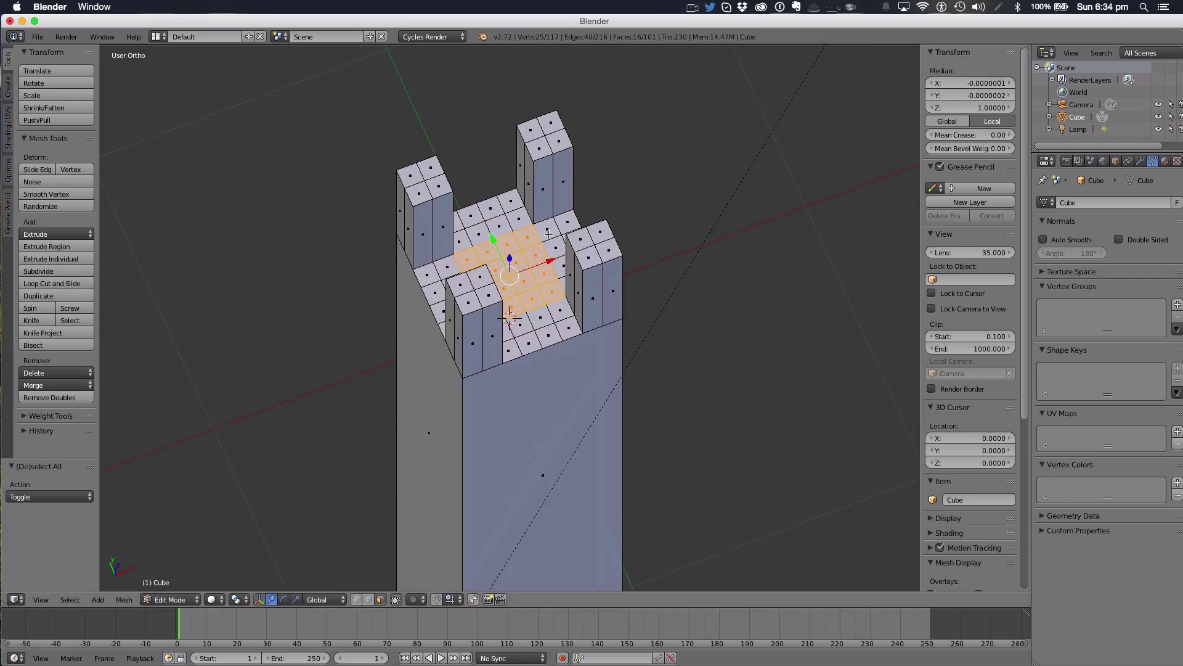
mouse_move(516, 253)
left_mouse_down()
mouse_move(512, 274)
mouse_move(509, 265)
left_mouse_up()
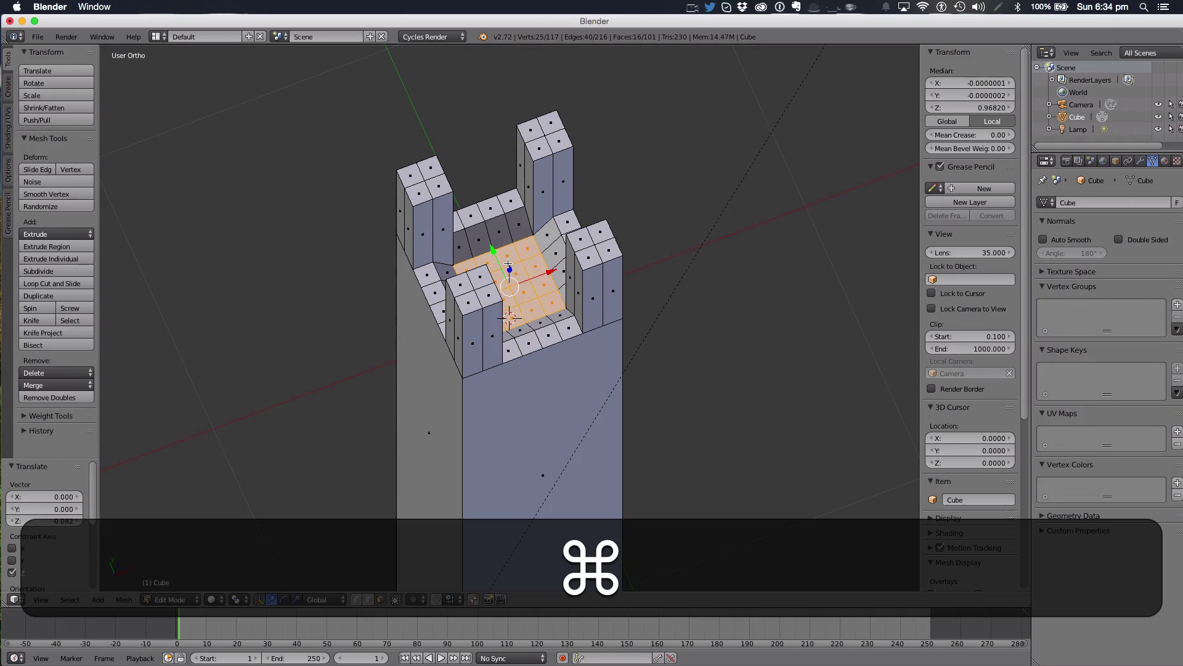
key("super+z")
key("super+e")
key("e")
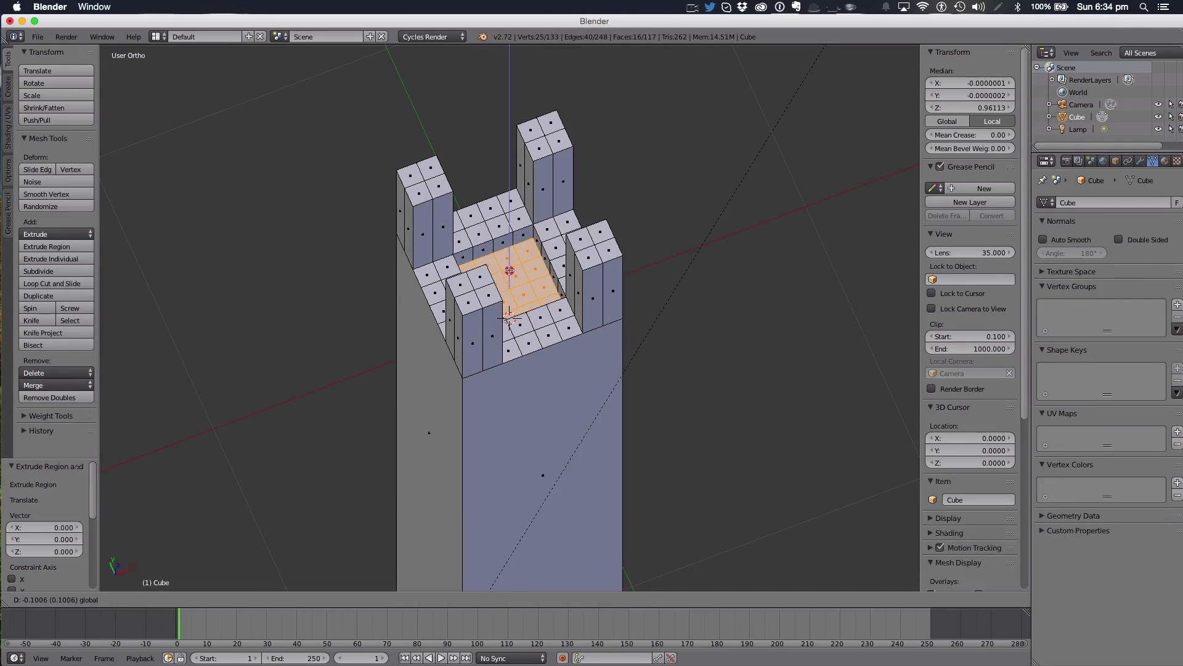
left_click(509, 272)
Extrude the central faces down again for a stepped recess and return to Object Mode
key("e")
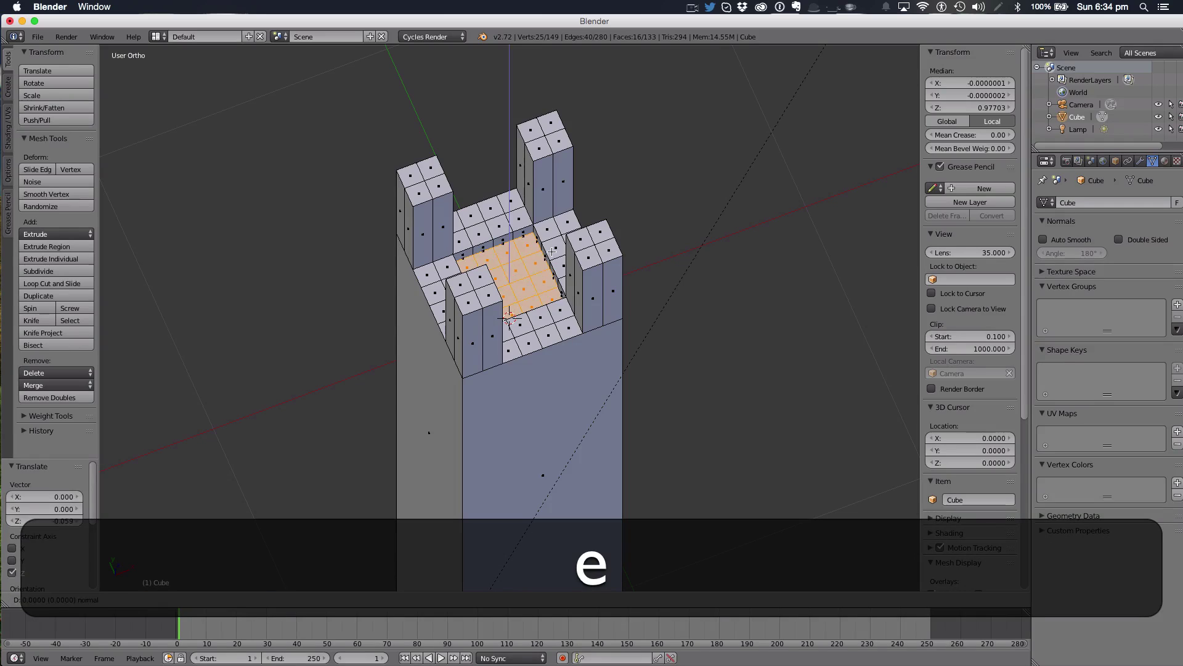
key("s")
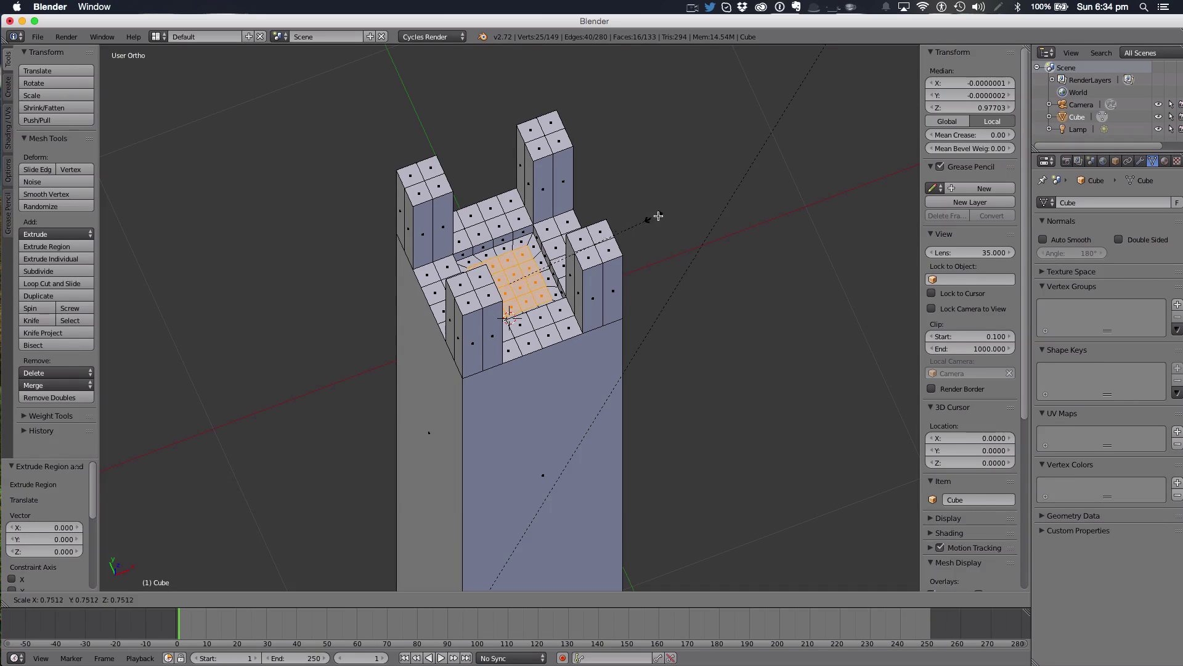
left_click(654, 216)
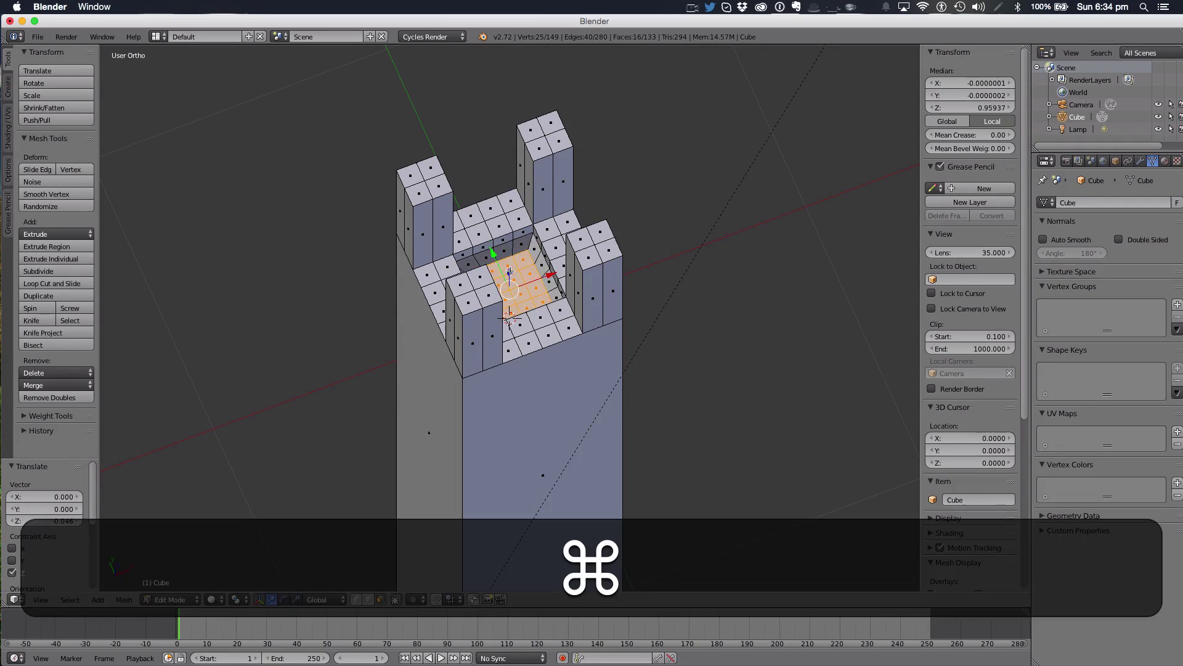
key("super+z")
key("super+e")
key("e")
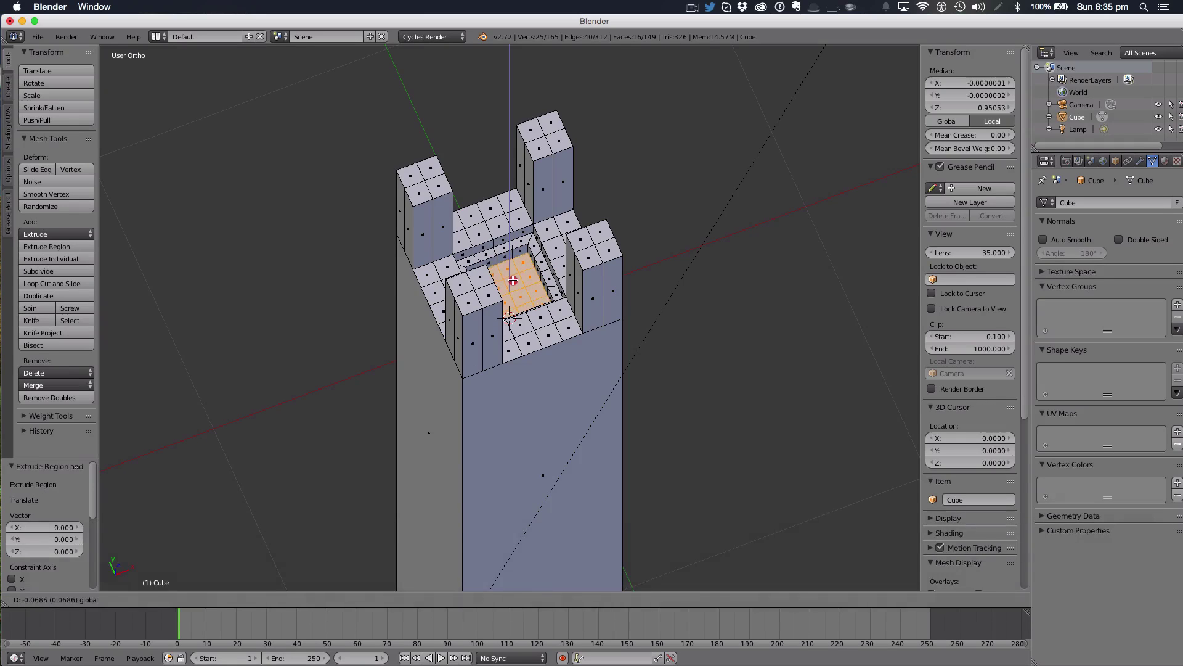
left_click(513, 279)
key("Tab")
middle_click_drag(641, 237, 718, 177)
Add a new cube, shrink it to about a third size, and raise it above the tower
scroll(718, 176, "down", 5)
key("KP_3")
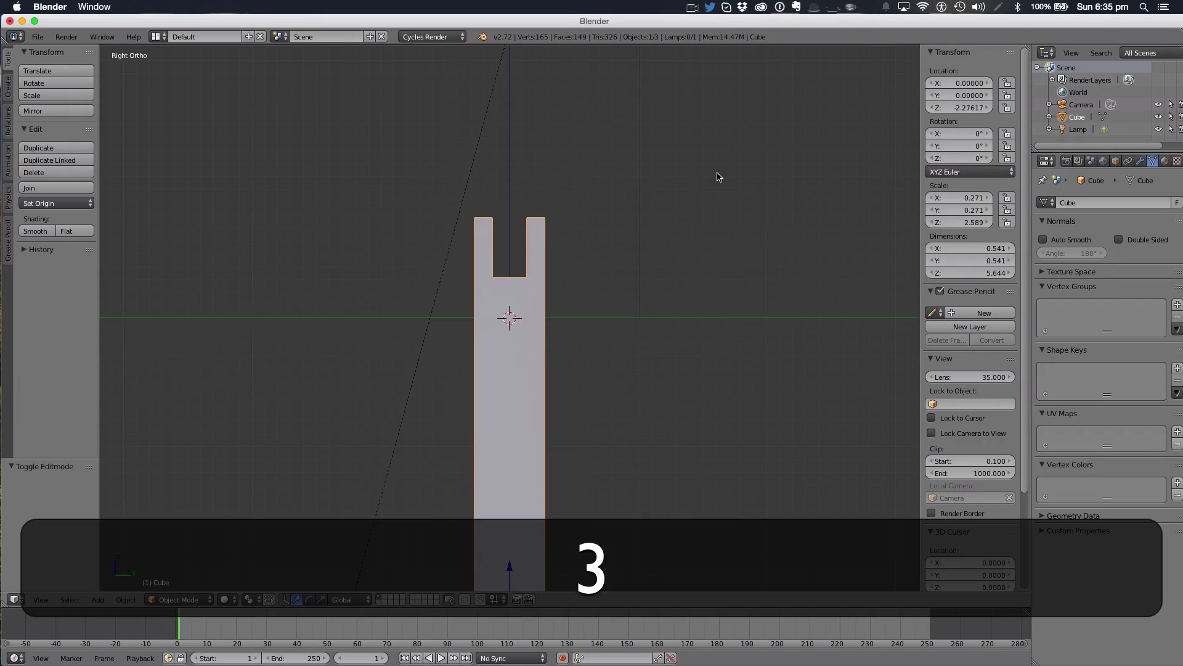
scroll(648, 198, "up", 2)
key("shift+a")
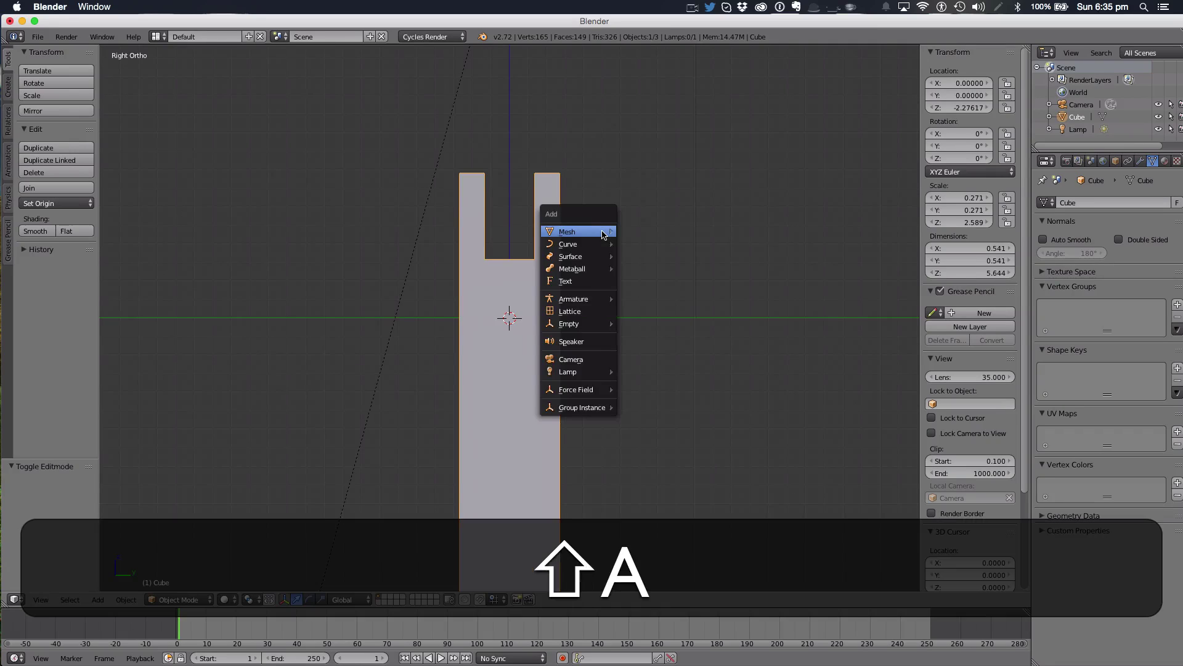
mouse_move(604, 233)
key("s")
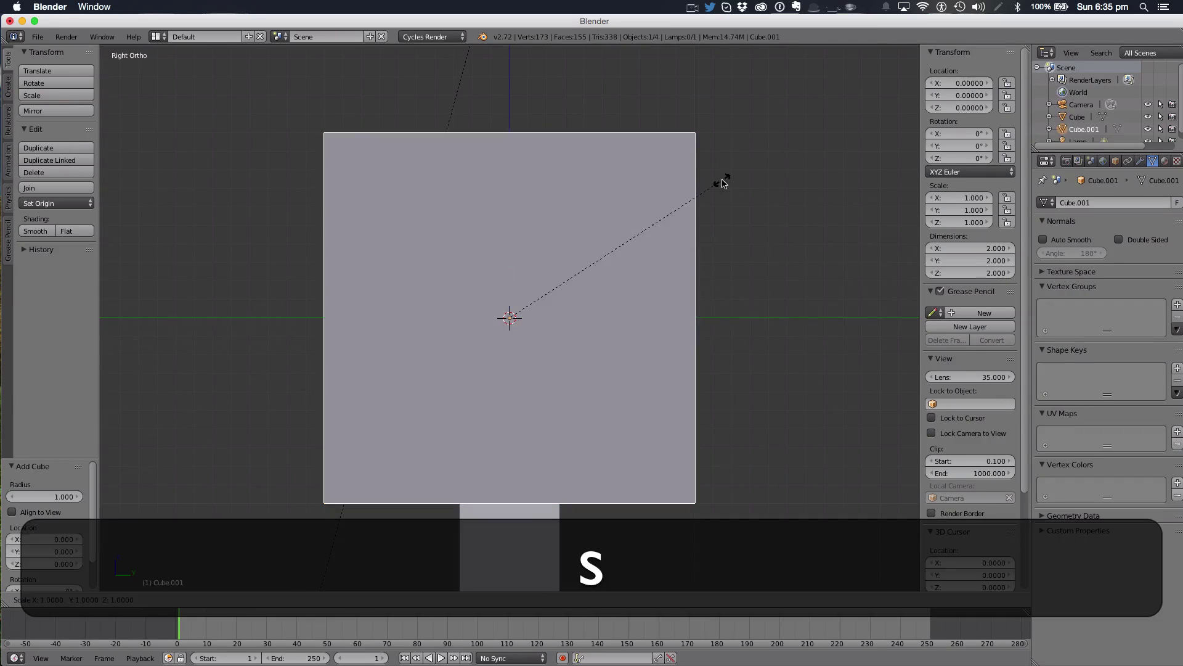
left_click(601, 329)
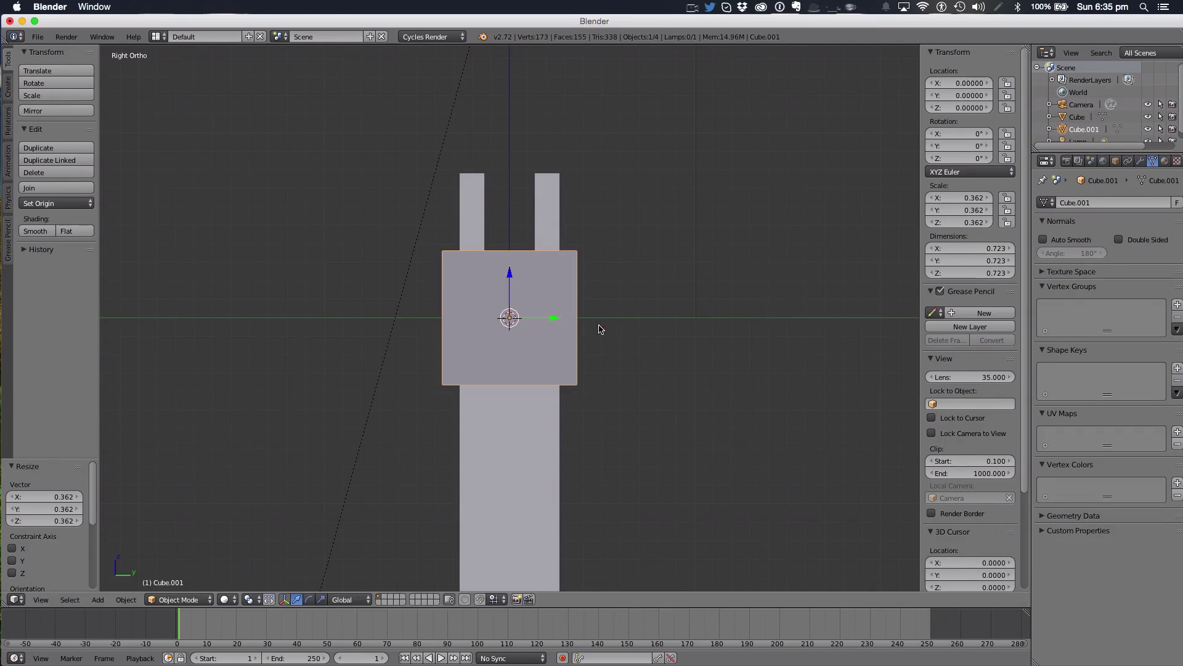
left_click(473, 122)
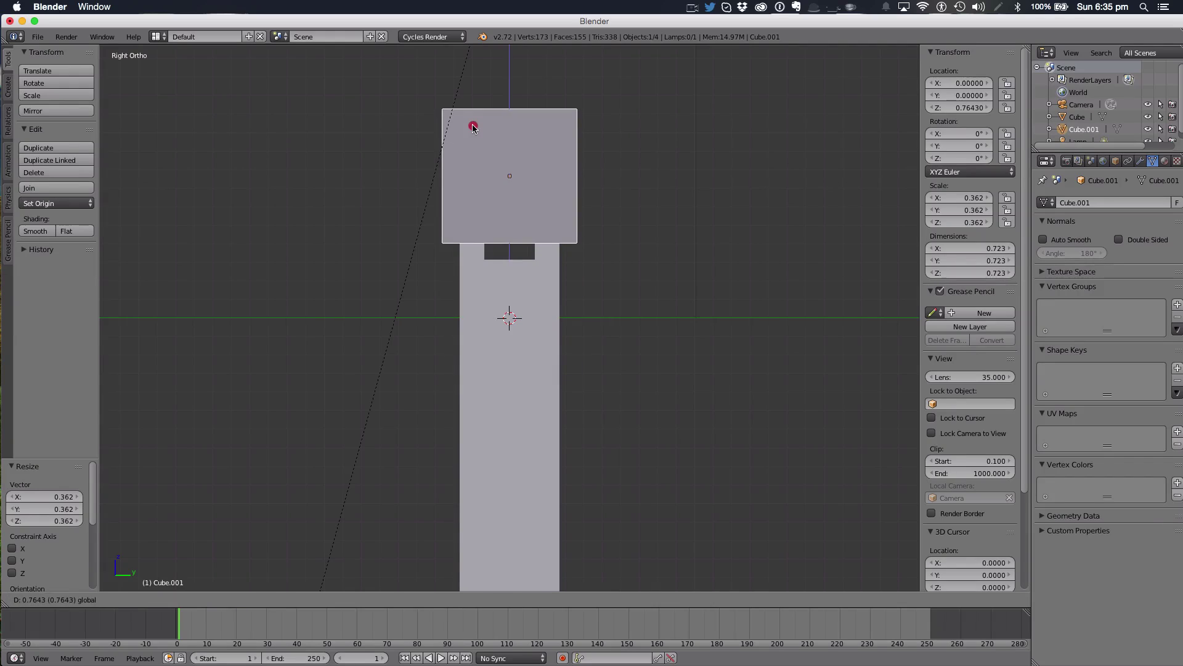
Flatten the cube into a thin slab and scale it to about 0.759 to overhang the shaft
key("s")
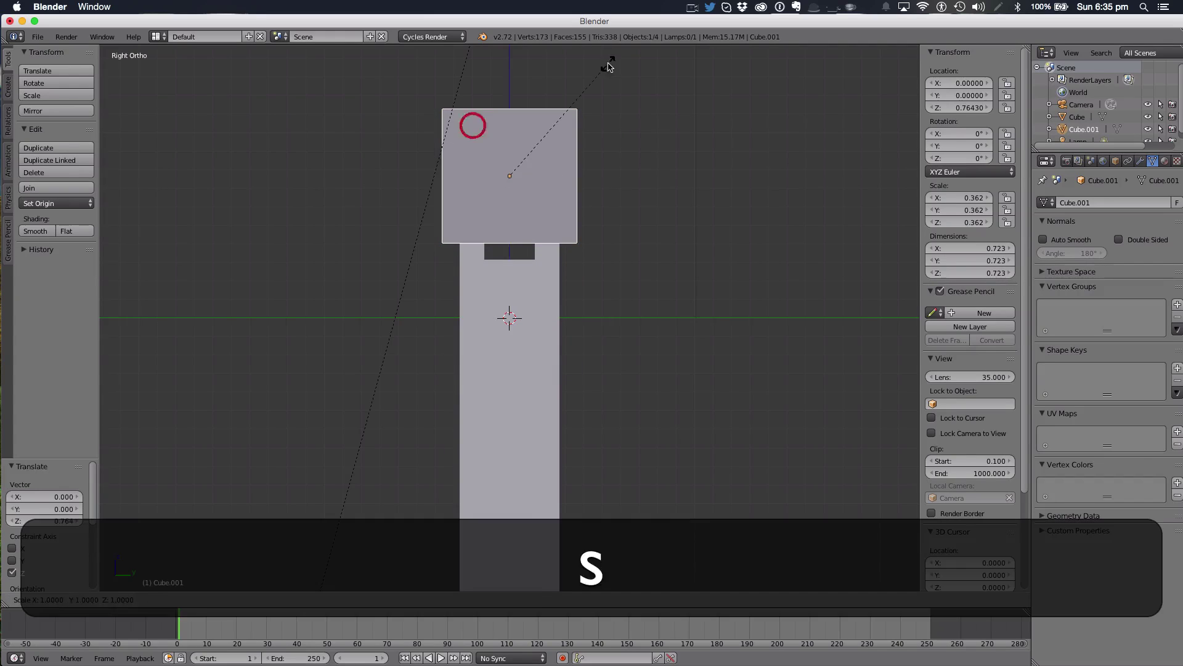
key("z")
left_click(519, 165)
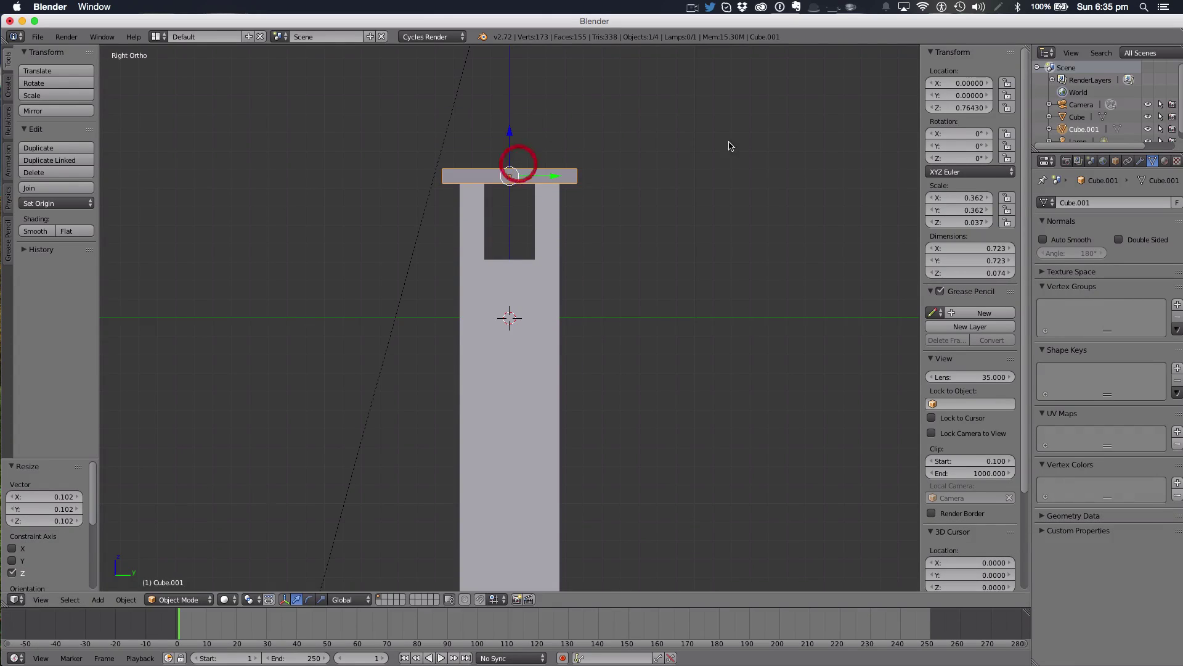
key("s")
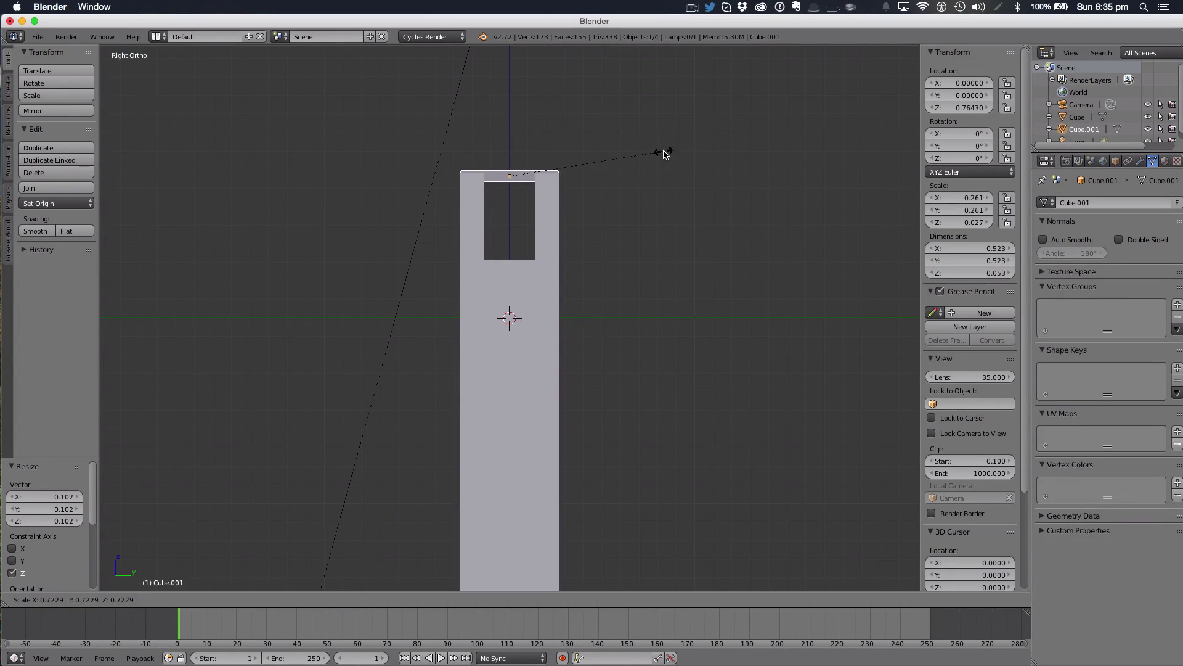
left_click(672, 151)
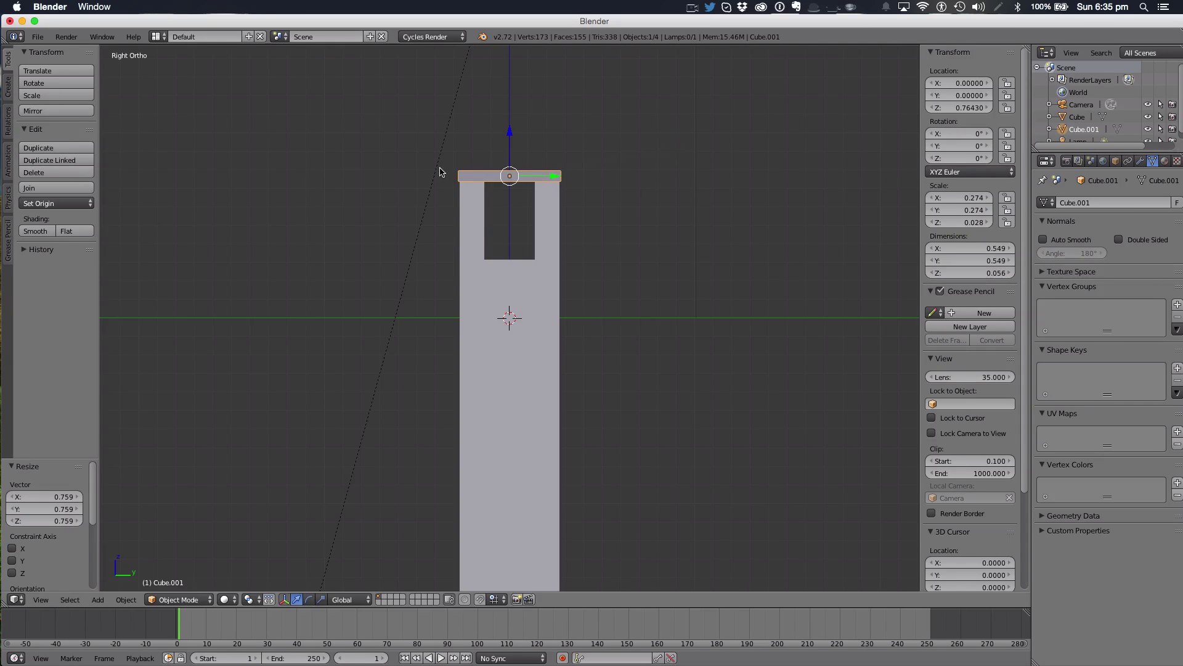
scroll(473, 167, "up", 2)
scroll(523, 256, "up", 2, "shift")
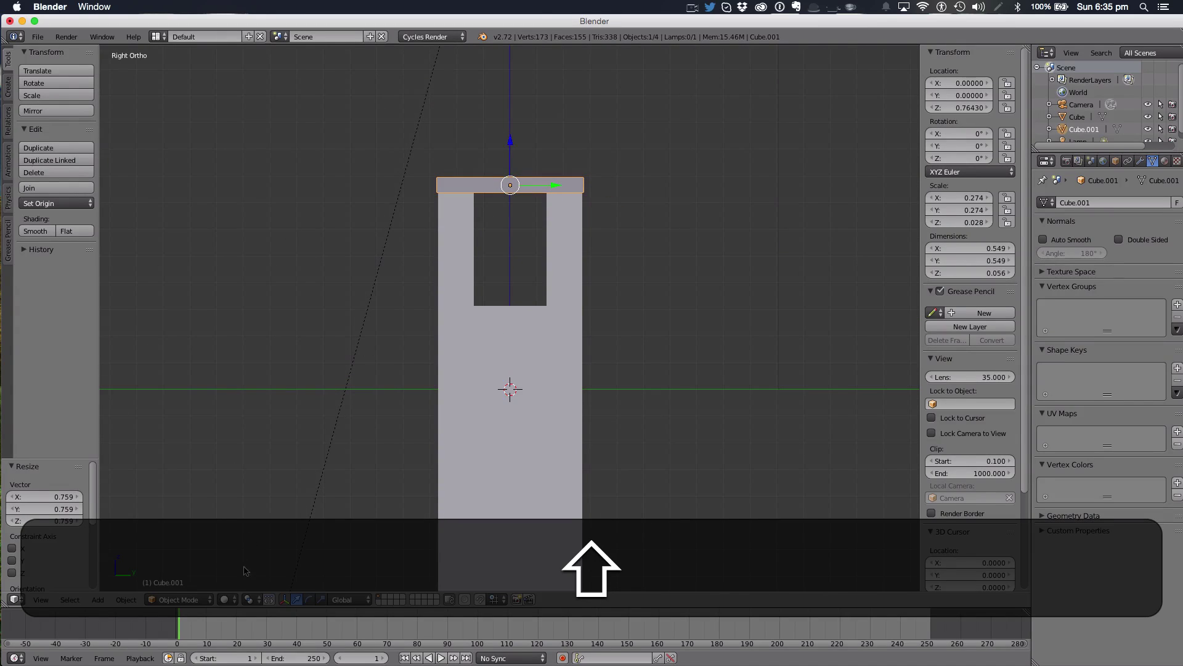
In Edit Mode with wireframe view, box-select the slab's four top vertices
key("Tab")
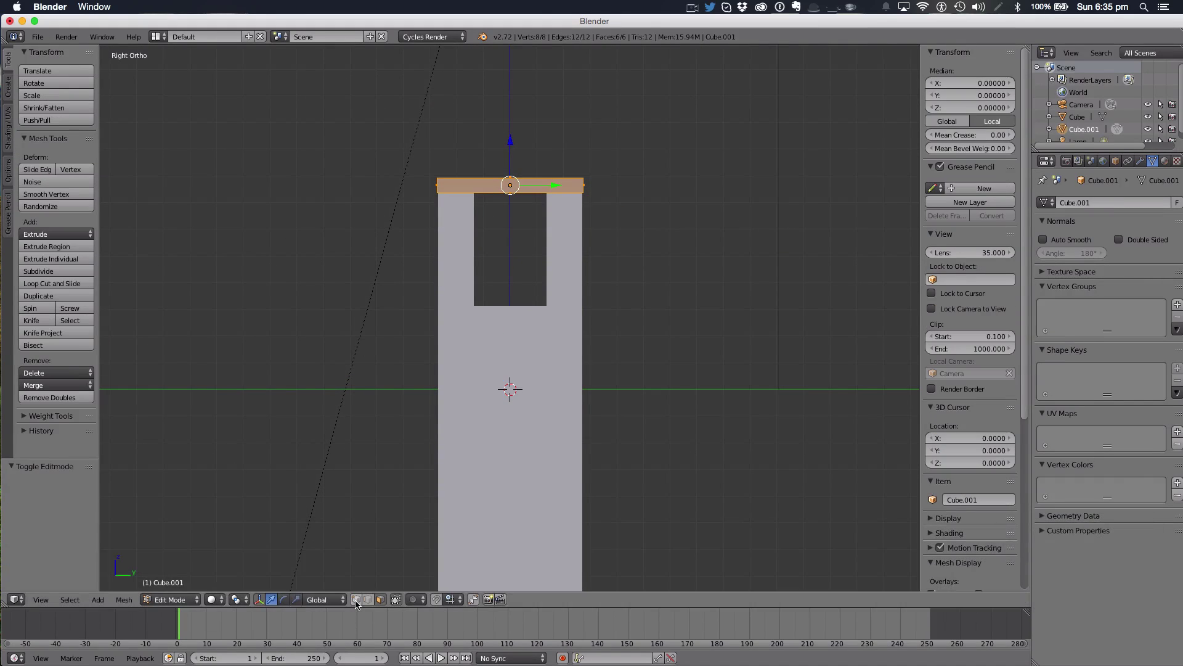
key("a")
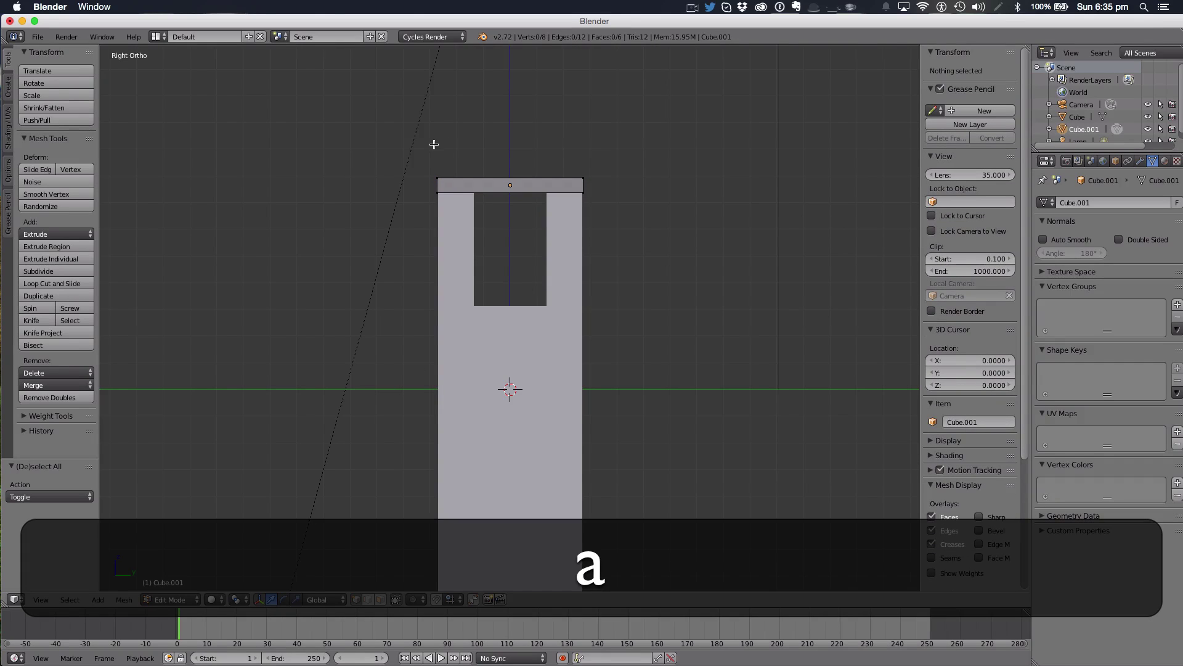
key("b")
left_click_drag(408, 139, 418, 165)
key("a")
key("b")
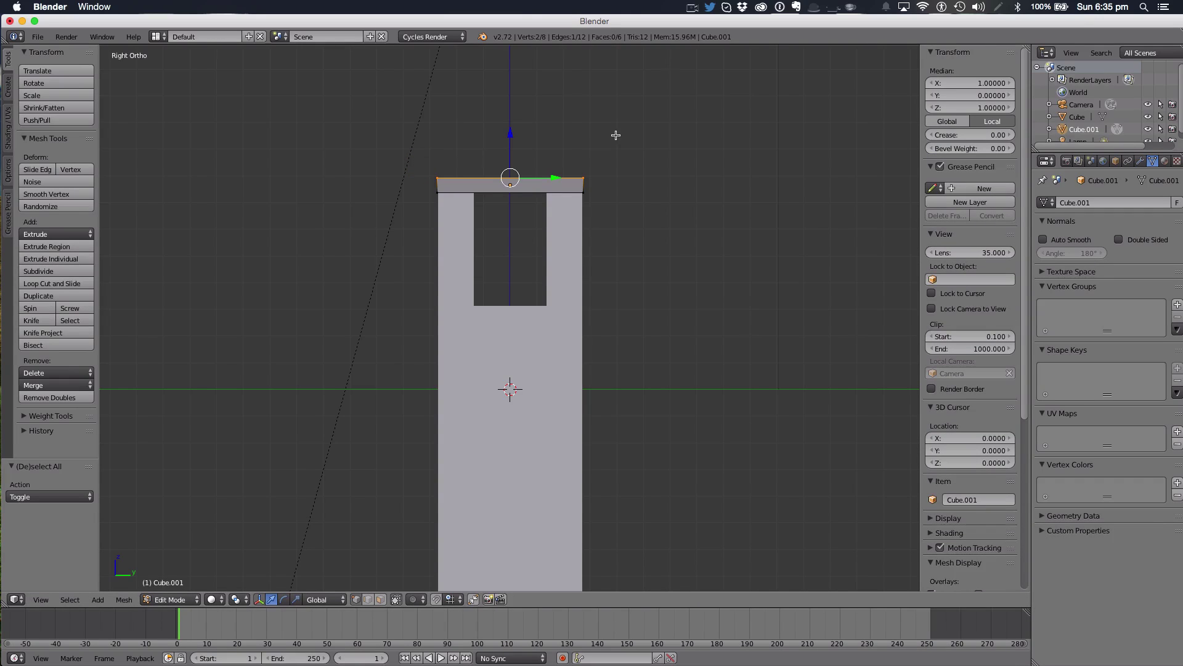
key("z")
key("a")
key("b")
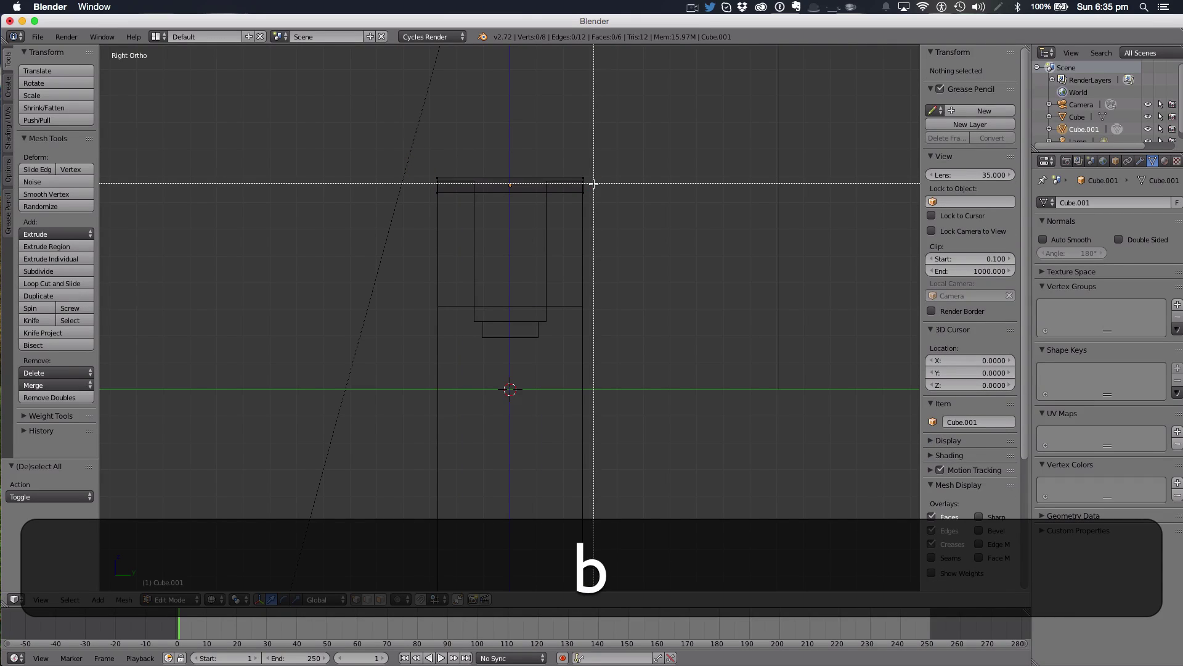
left_click_drag(592, 184, 416, 141)
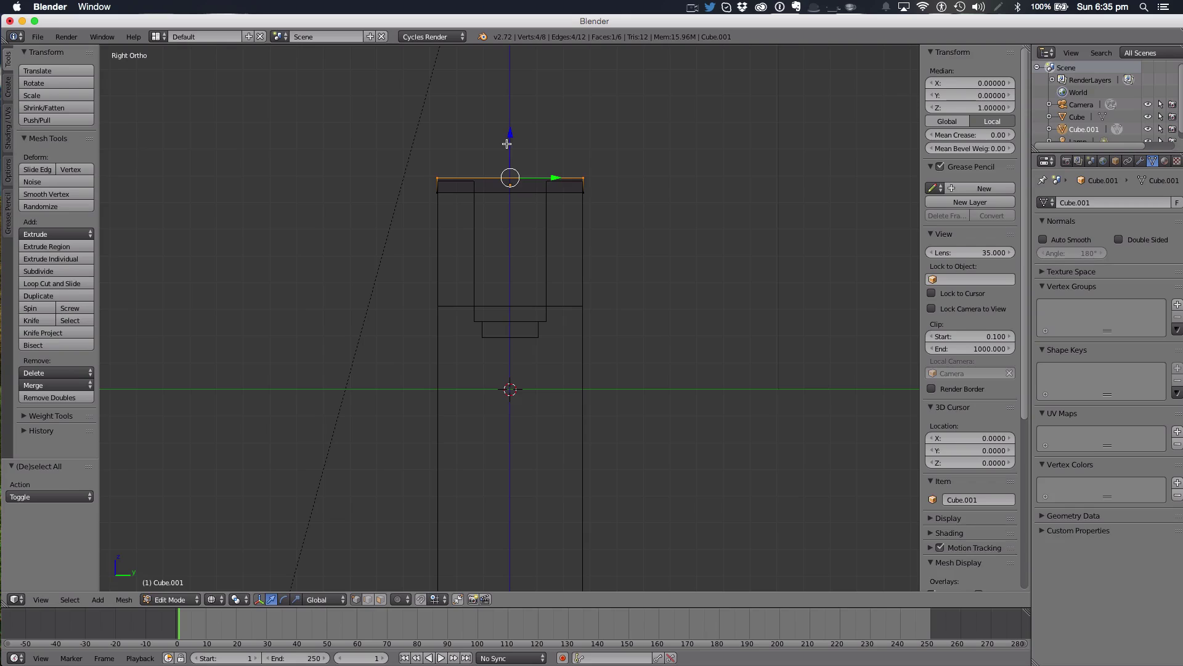
Extrude and widen the top face to form the roof's flared lower tiers
key("e")
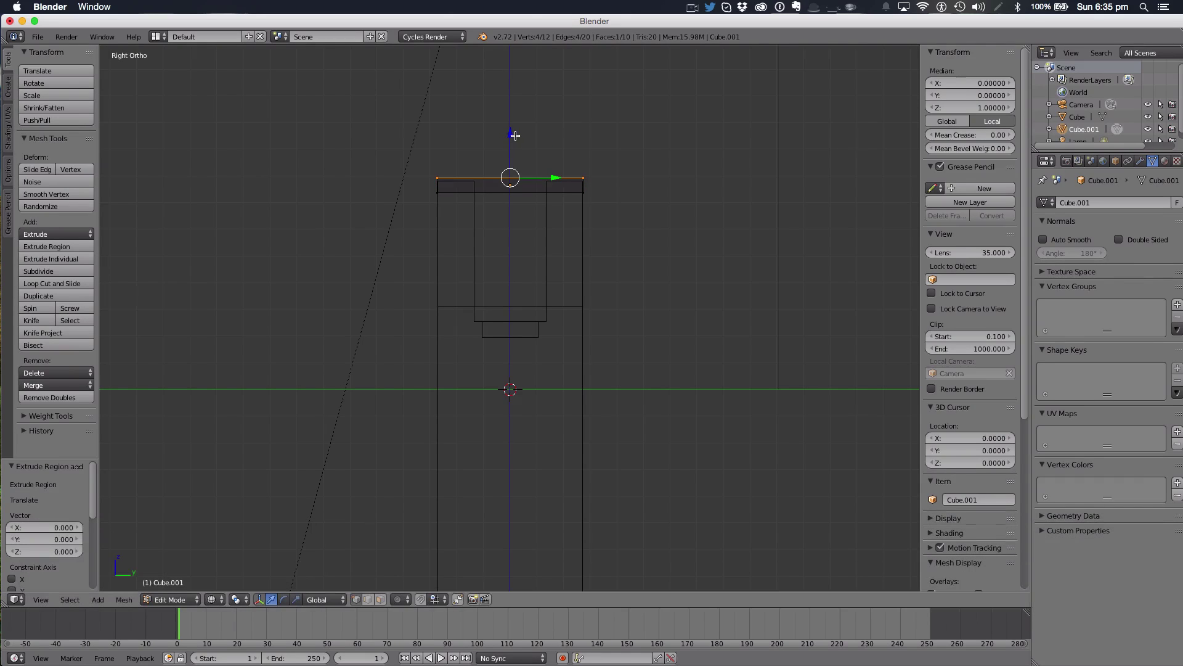
left_click_drag(512, 135, 567, 113)
key("s")
left_click(595, 136)
key("e")
right_click(613, 145)
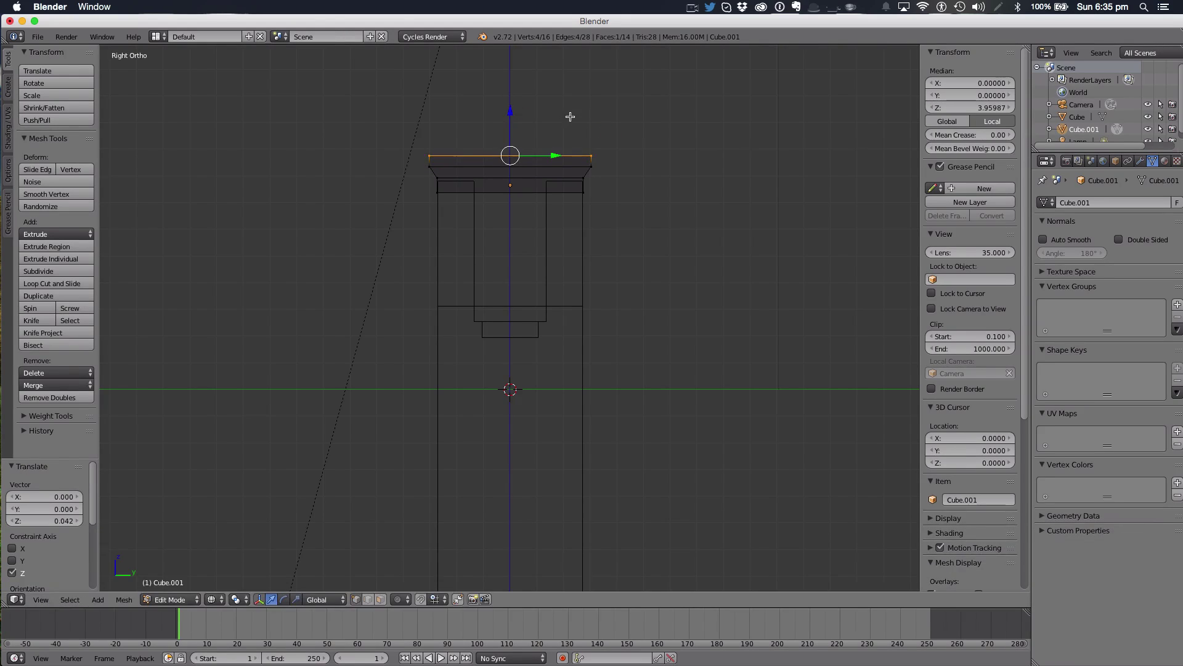
key("s")
left_click(577, 117)
key("e")
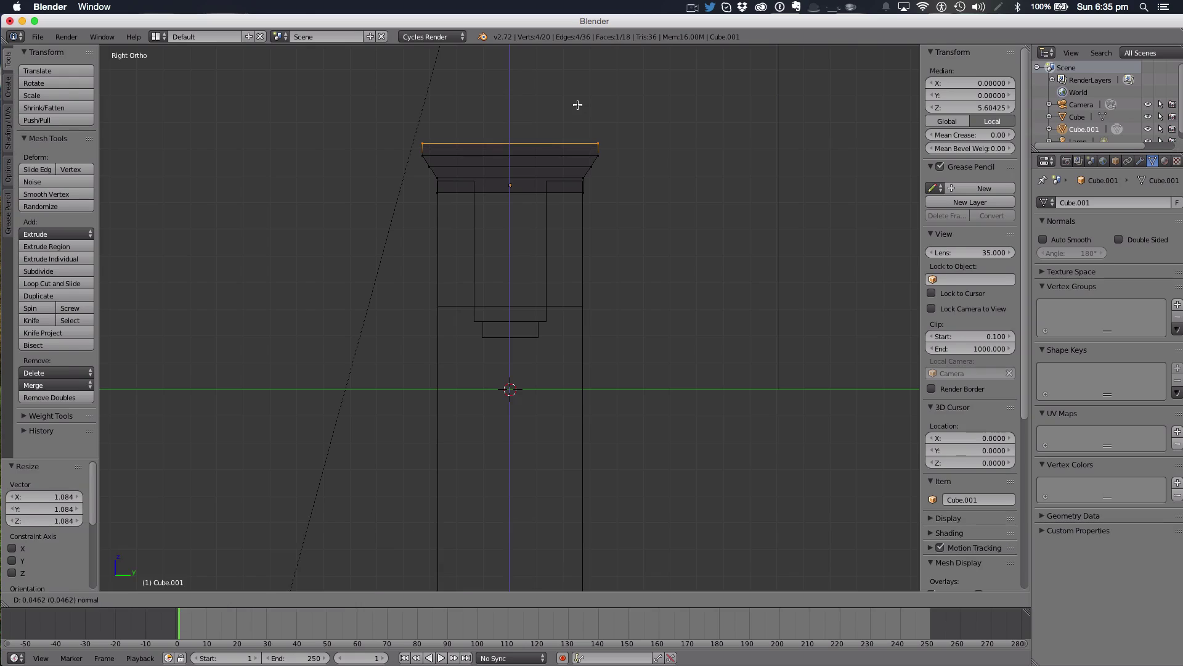
left_click(579, 106)
key("s")
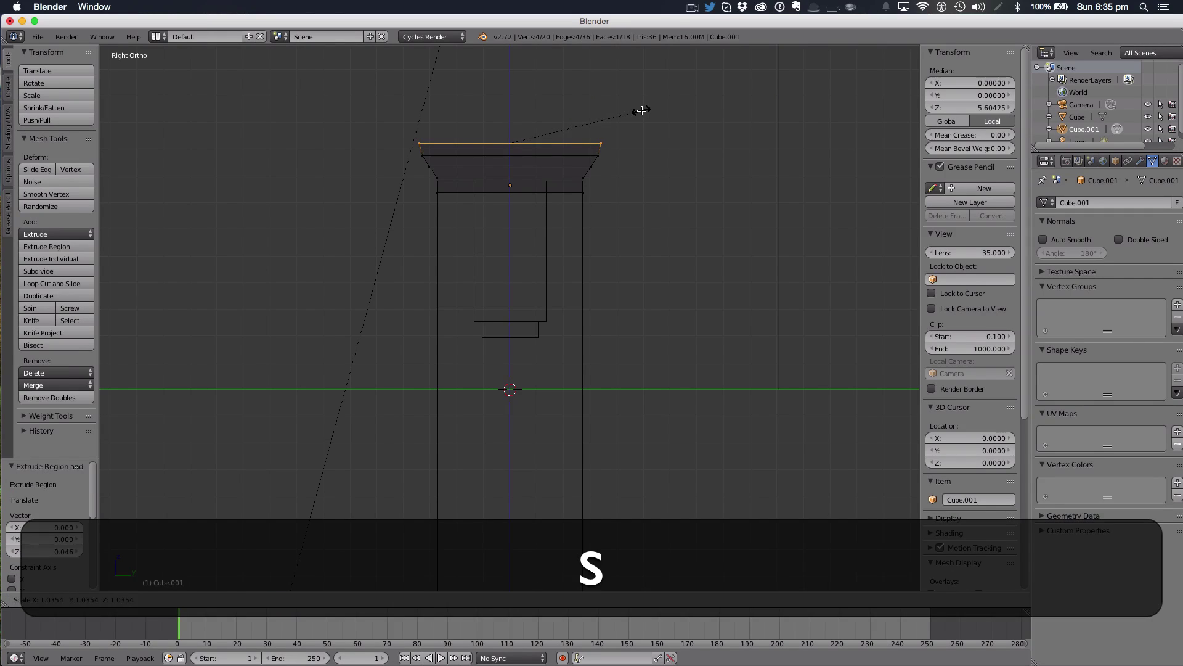
left_click(641, 110)
Extrude further roof layers, shrinking each one to taper the roof upward
key("e")
left_click(642, 101)
key("s")
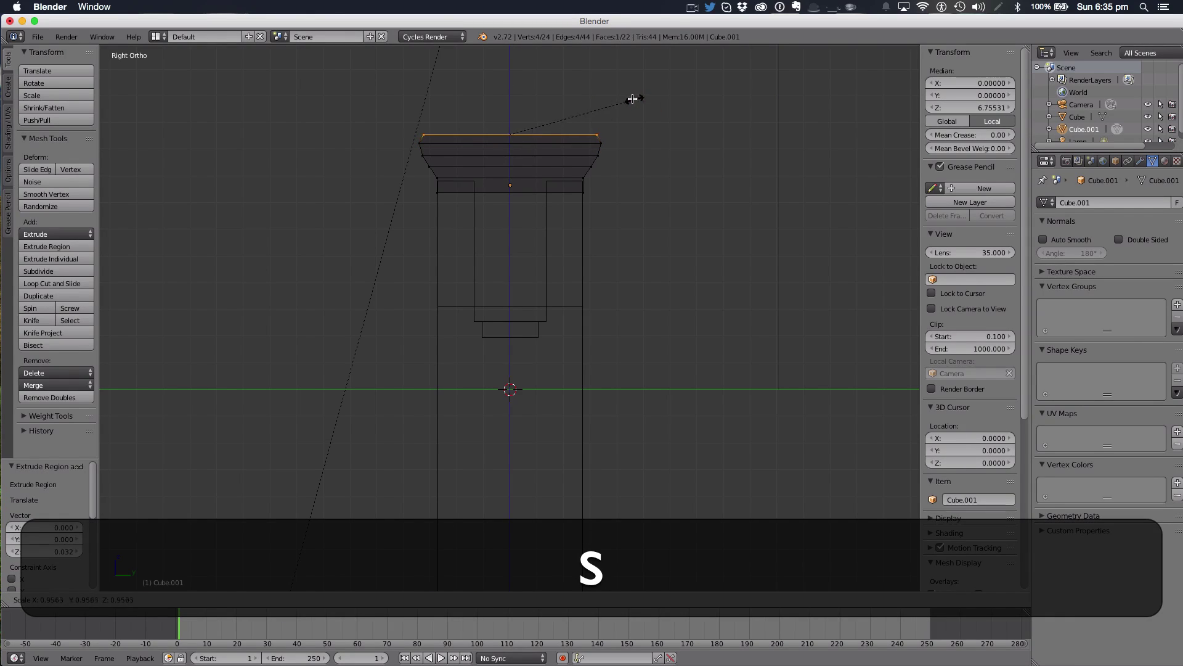
left_click(632, 98)
key("e")
left_click(630, 89)
key("s")
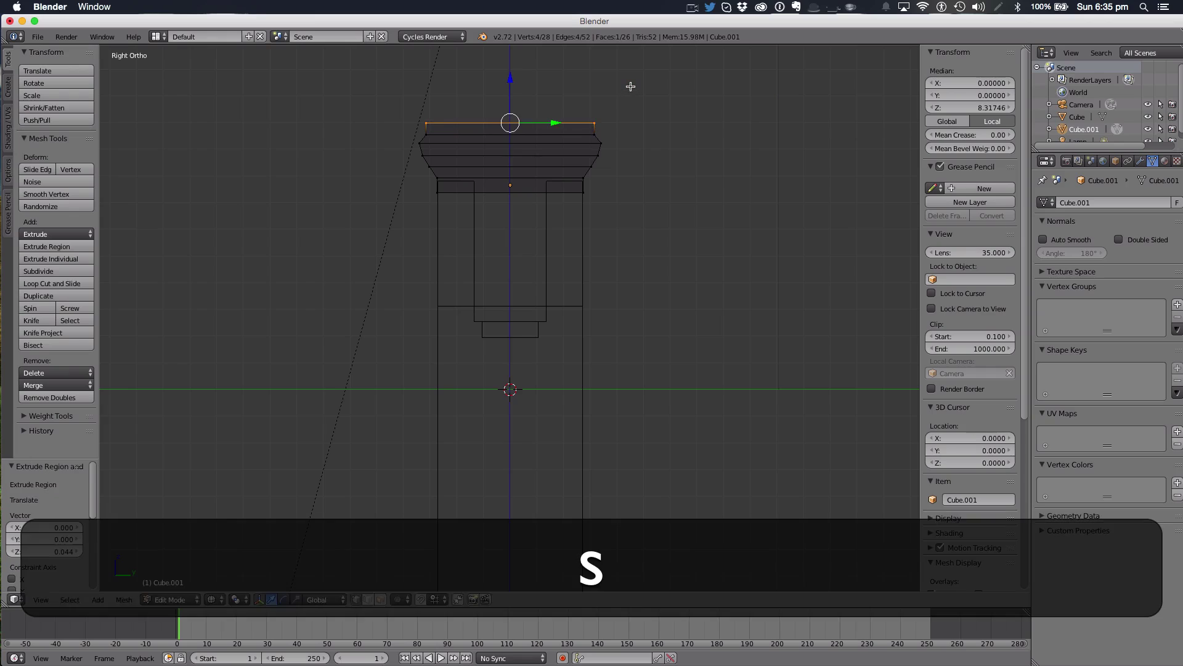
left_click(603, 91)
key("e")
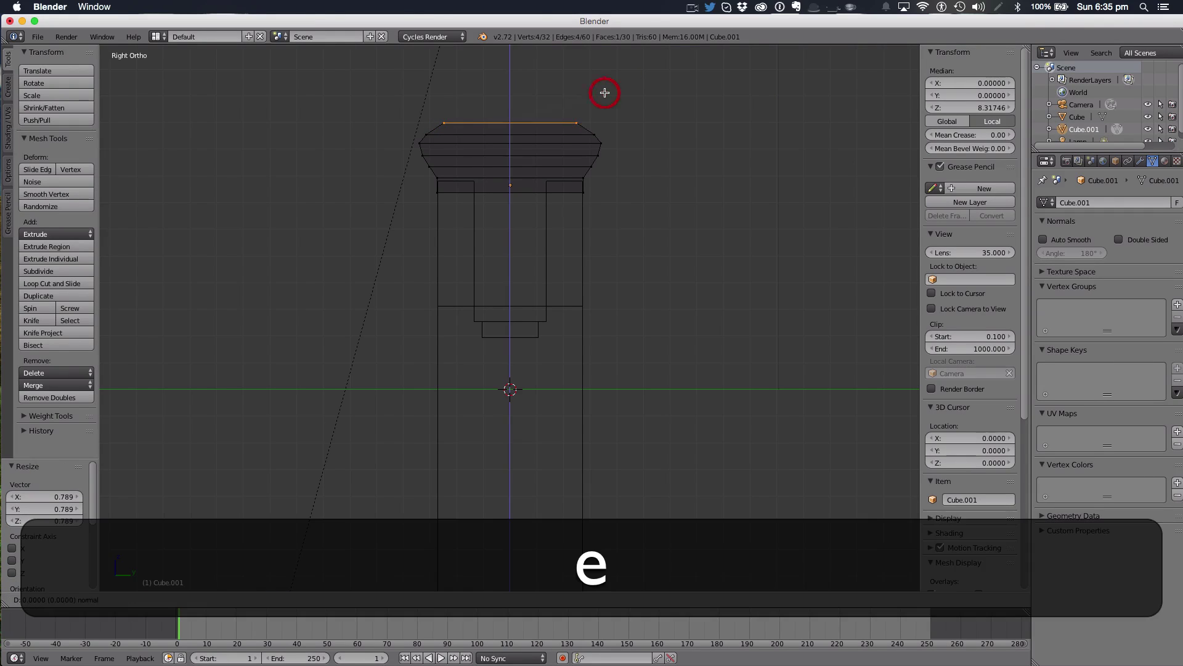
left_click(601, 73)
key("s")
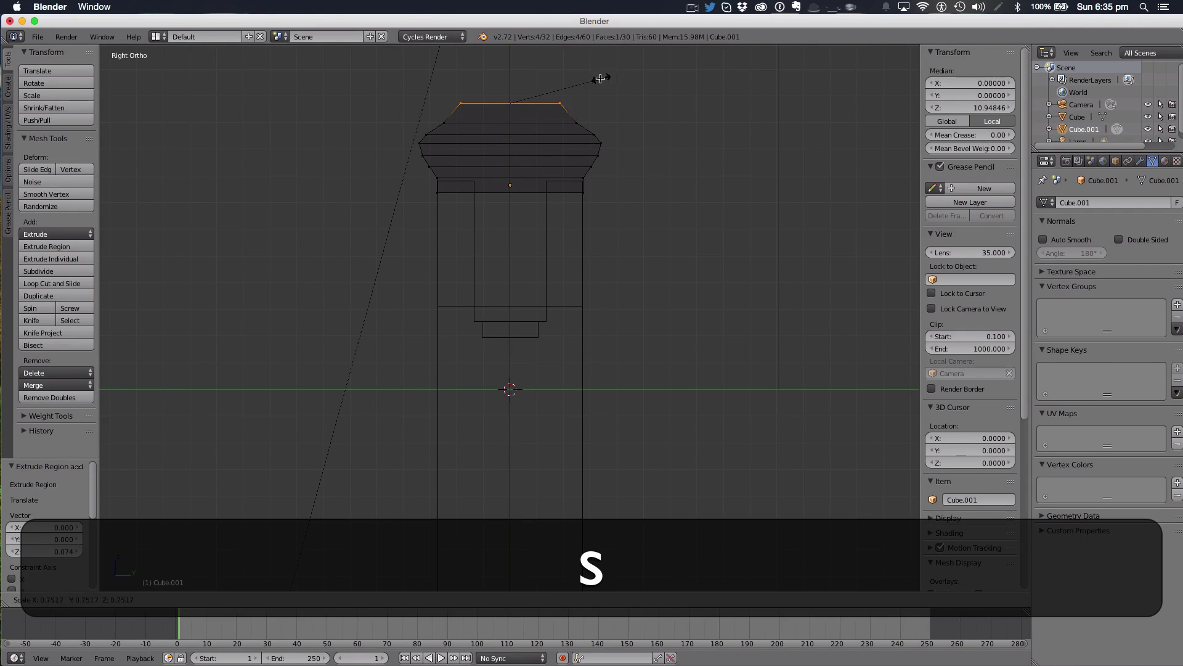
left_click(577, 82)
Extrude the final roof sections, shrinking the top to a pointed tip, and leave Edit Mode
key("e")
left_click(579, 59)
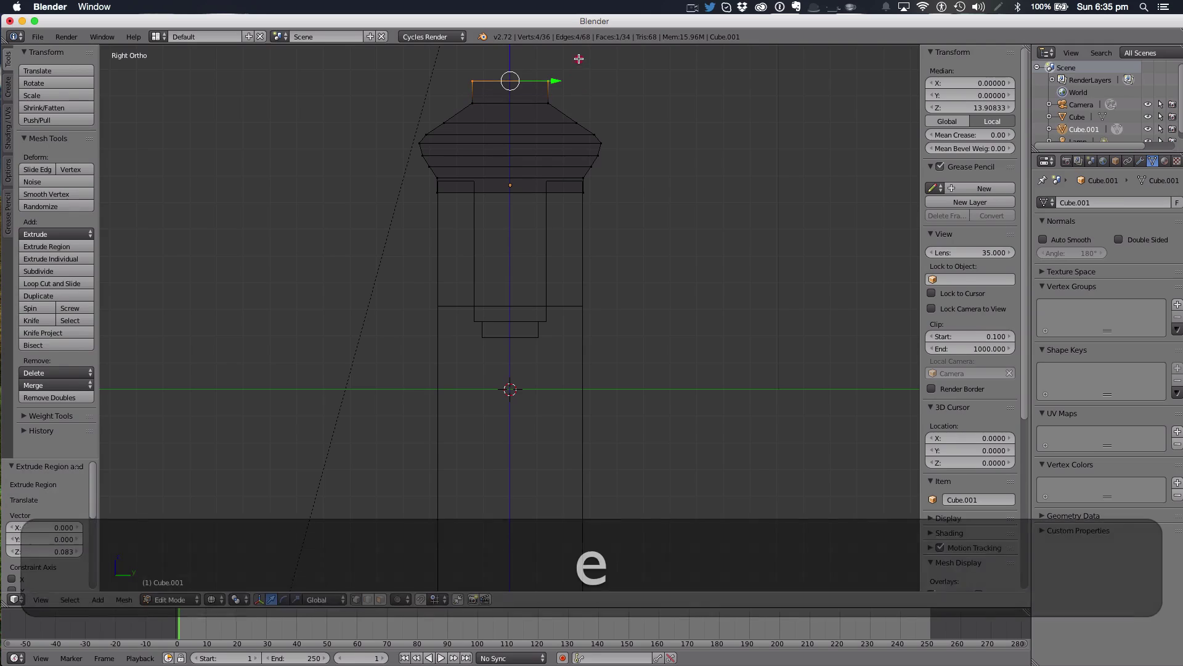
key("s")
left_click(592, 76)
key("e")
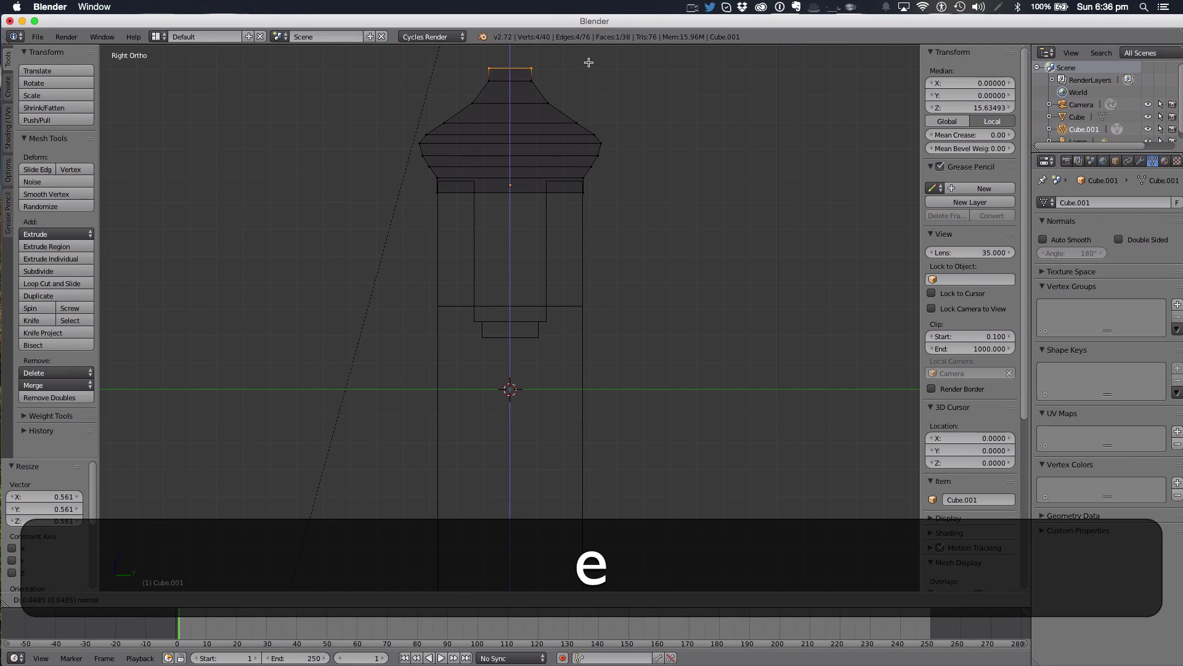
left_click(589, 55)
key("s")
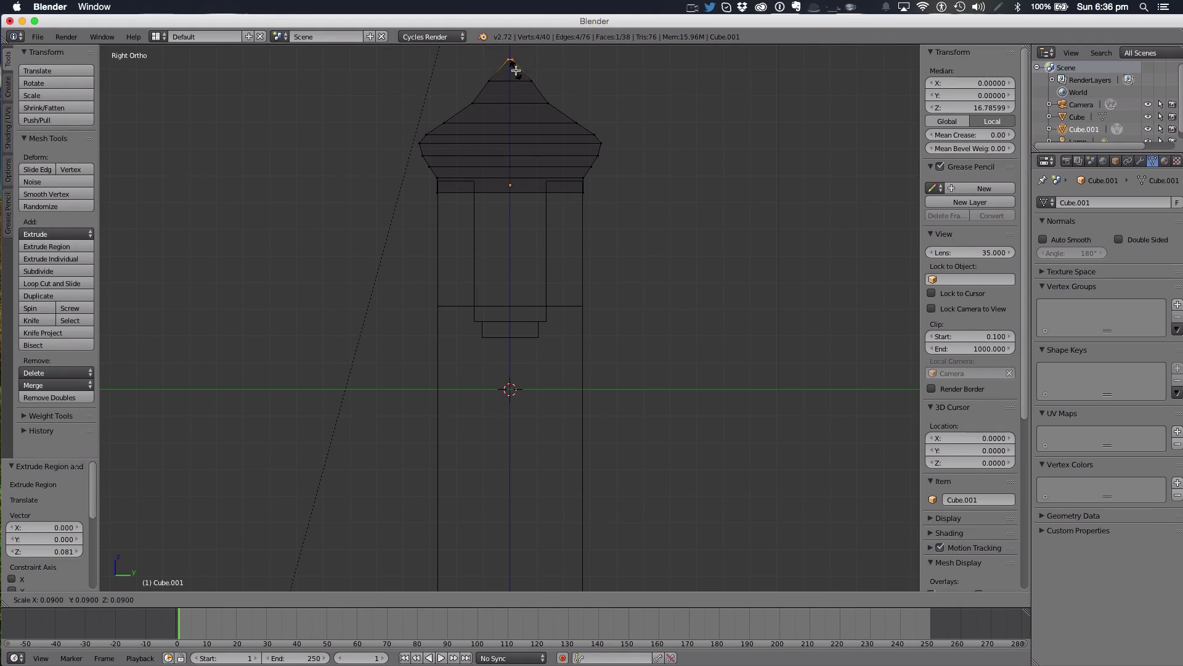
left_click(516, 70)
key("Tab")
key("x")
key("z")
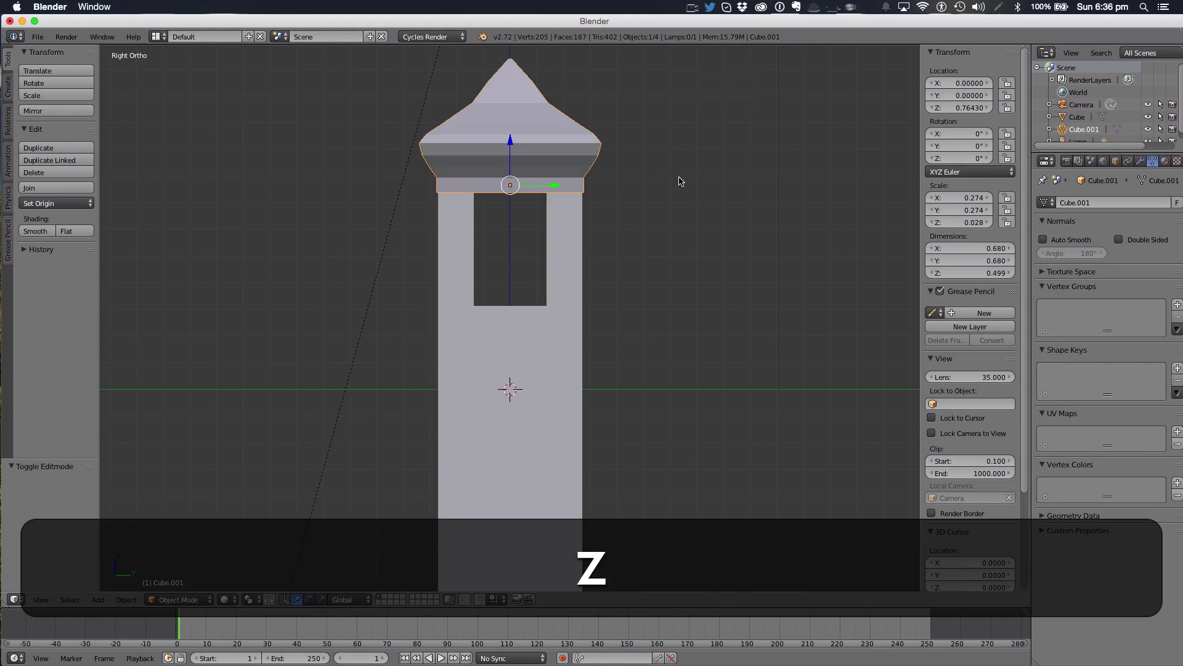
middle_click_drag(680, 181, 656, 253)
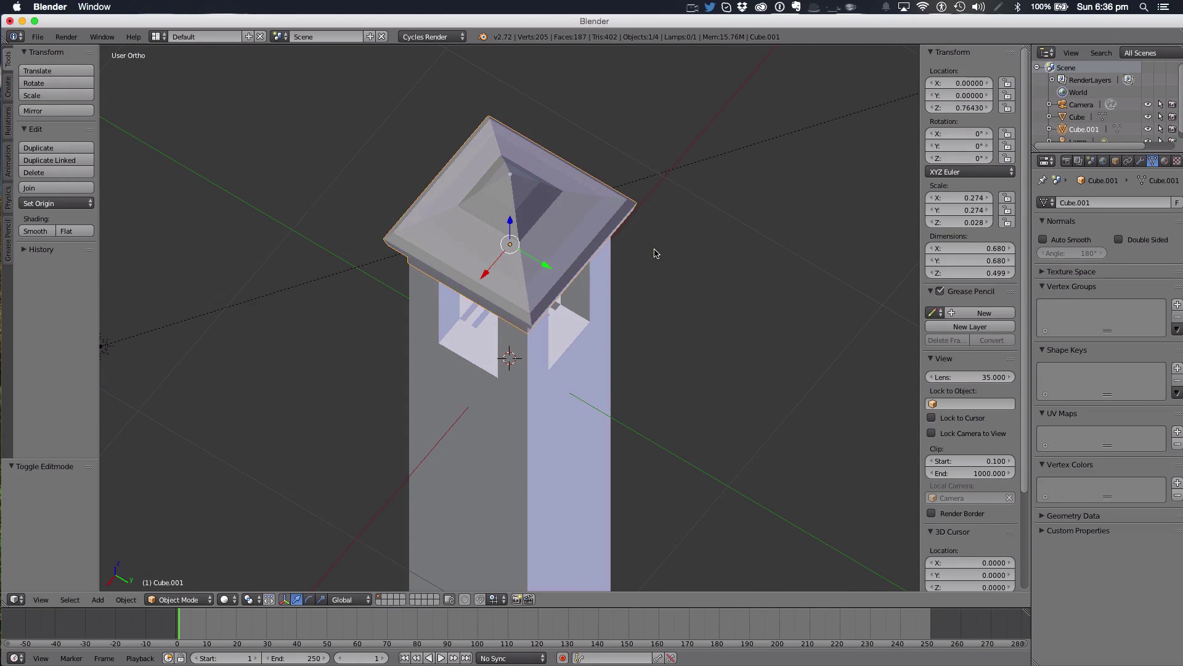
middle_click_drag(656, 253, 658, 210)
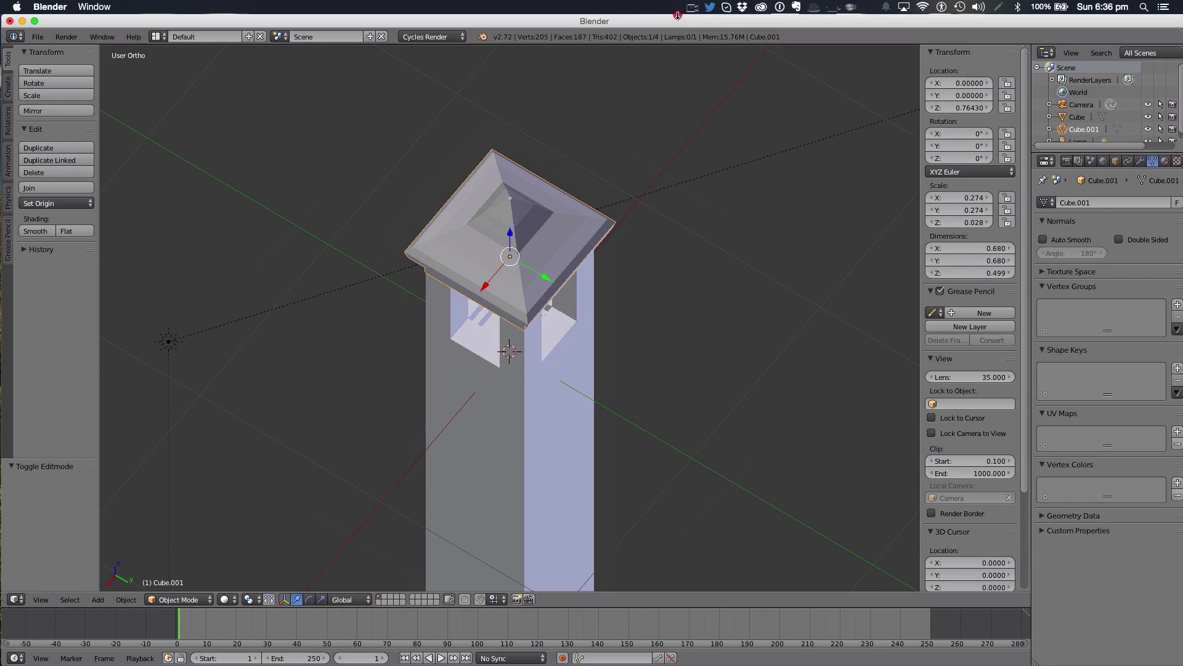
middle_click_drag(615, 304, 434, 259)
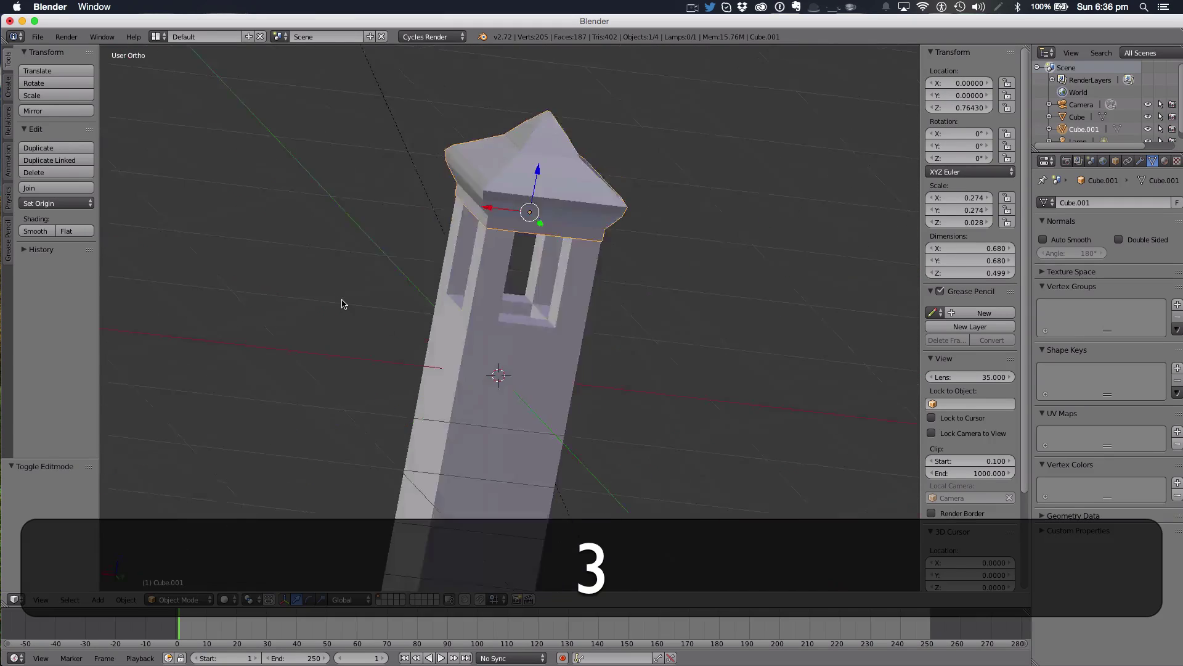
Scale the roof down along its height to 0.978
key("s")
key("z")
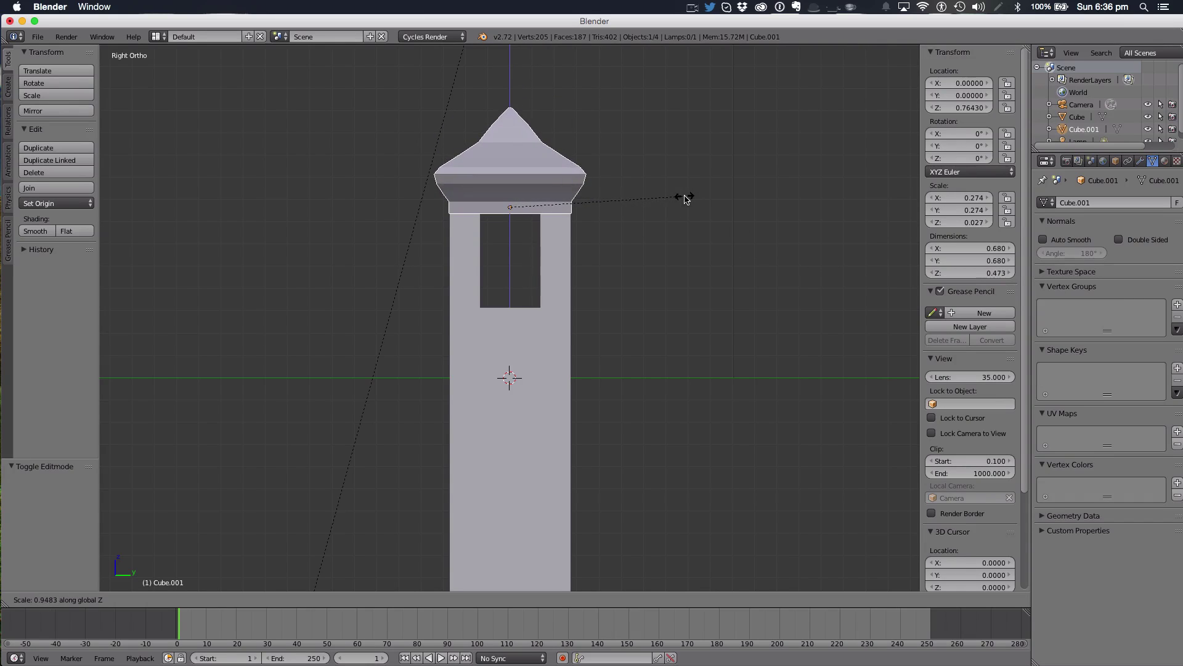
left_click(691, 197)
Try lowering the roof's peak in Edit Mode, inspect it, then undo that change
key("Tab")
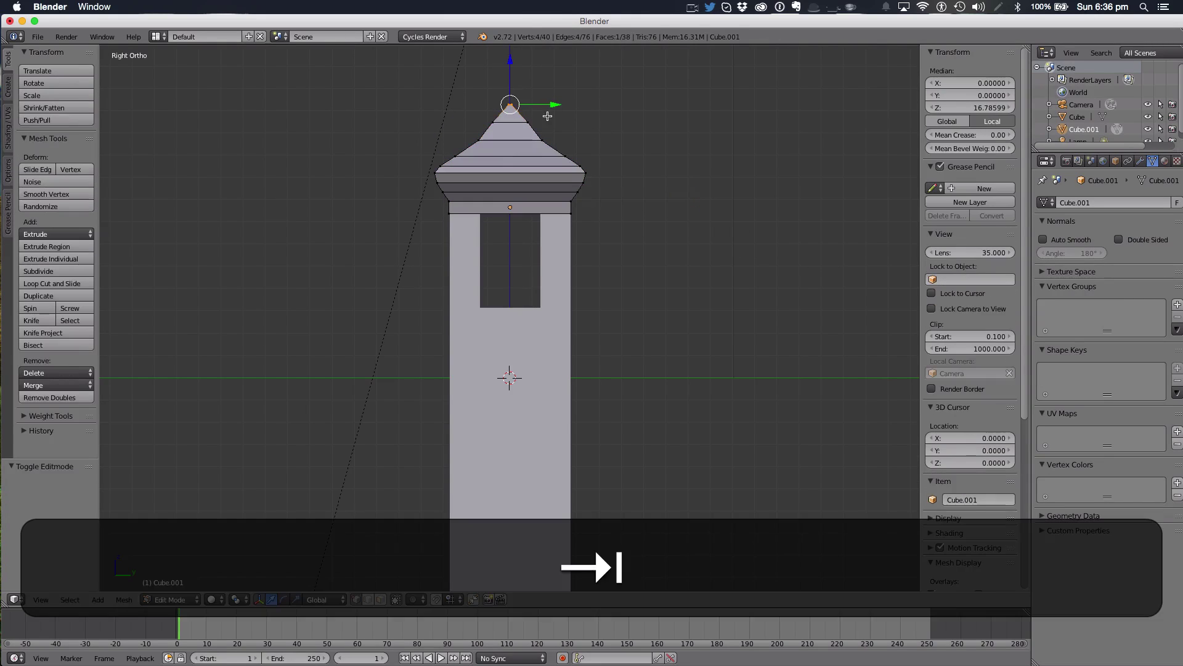
key("g")
key("z")
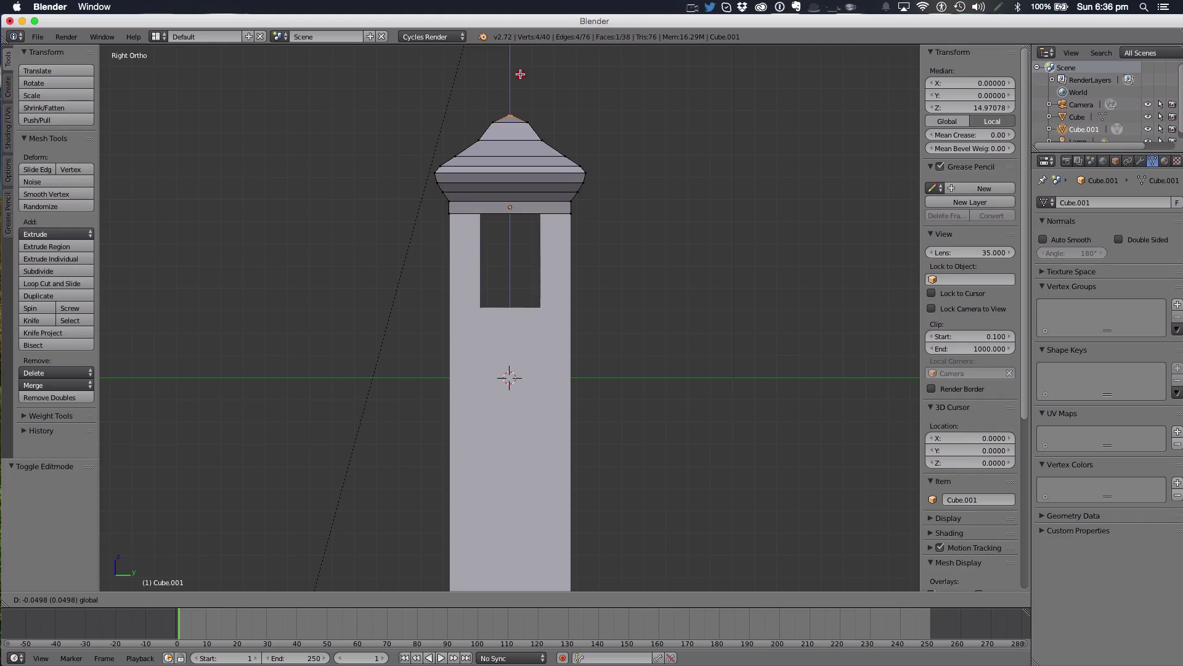
left_click(520, 74)
key("Tab")
key("z")
middle_click_drag(723, 129, 537, 149)
key("super+z")
Add a cube, shrink and flatten it into a thin slab, and raise it up the tower
scroll(538, 148, "up", 3)
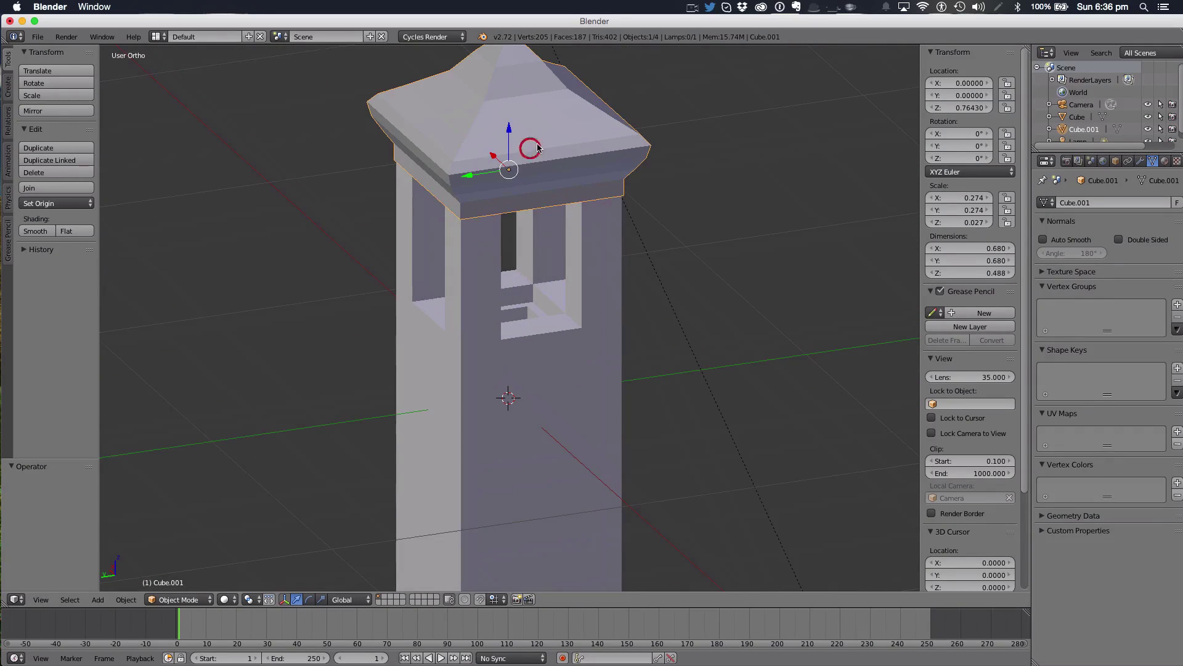
key("1")
key("shift+a")
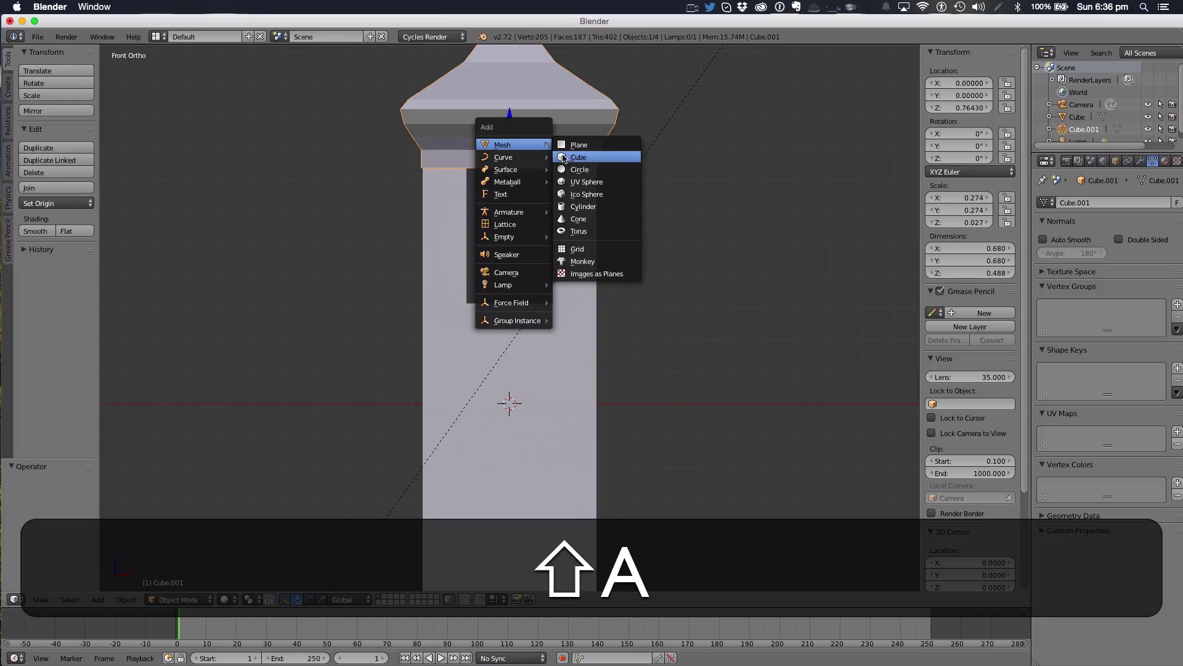
left_click(564, 158)
key("s")
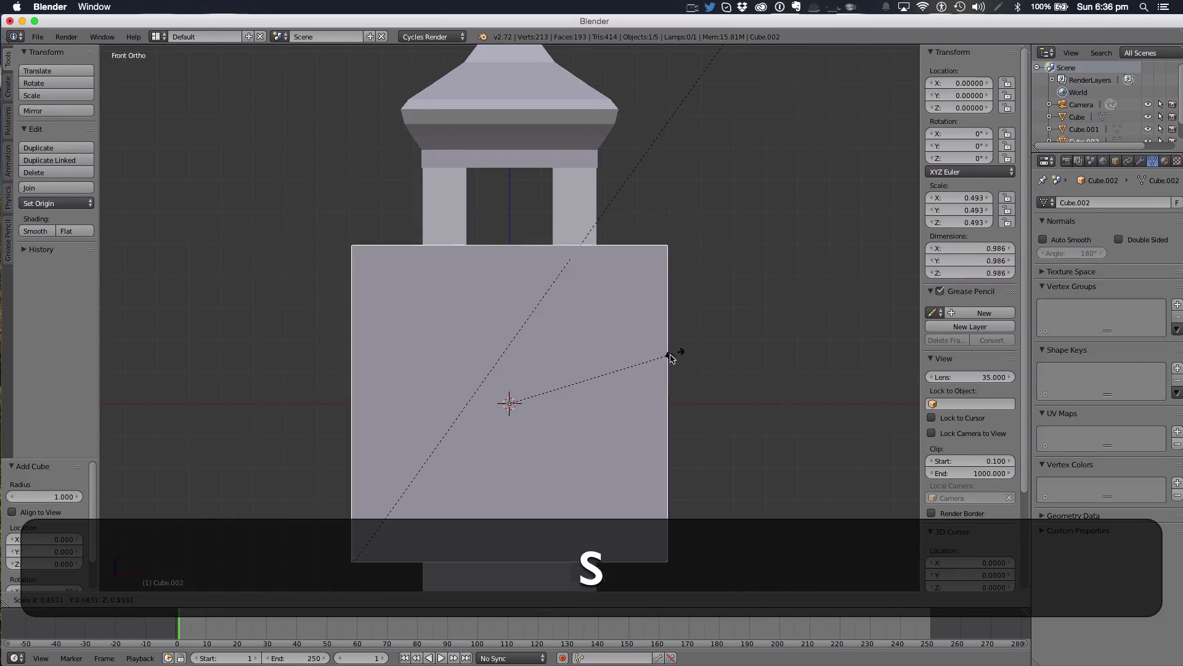
left_click(604, 381)
key("s")
key("z")
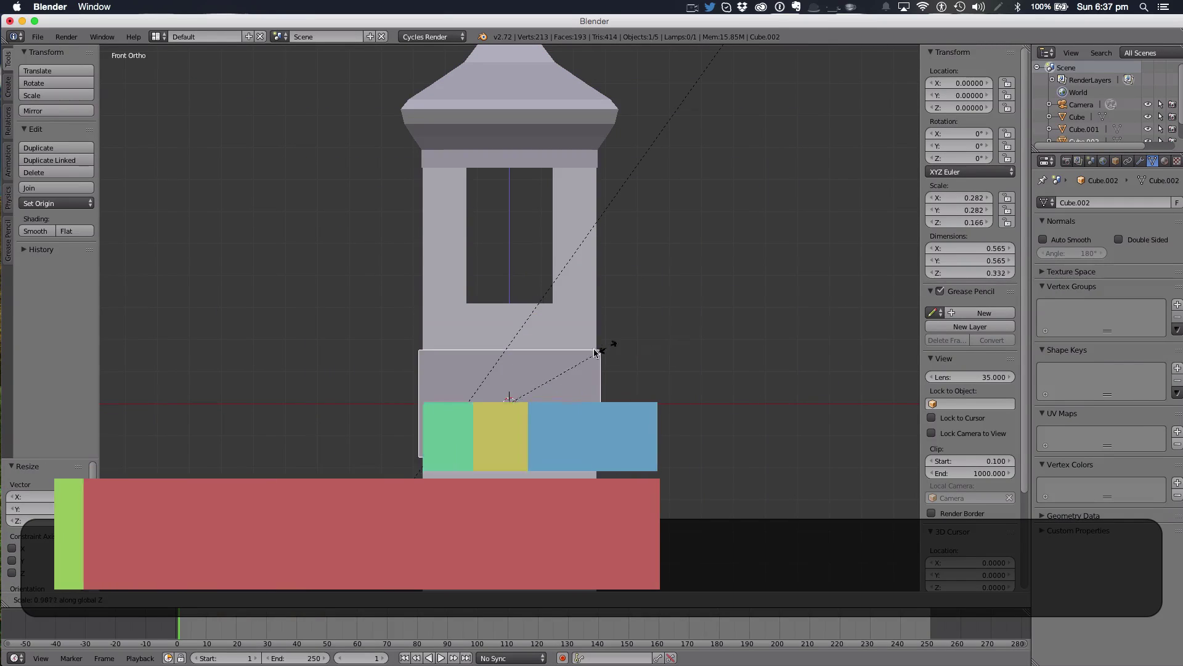
left_click(518, 316)
key("g")
key("z")
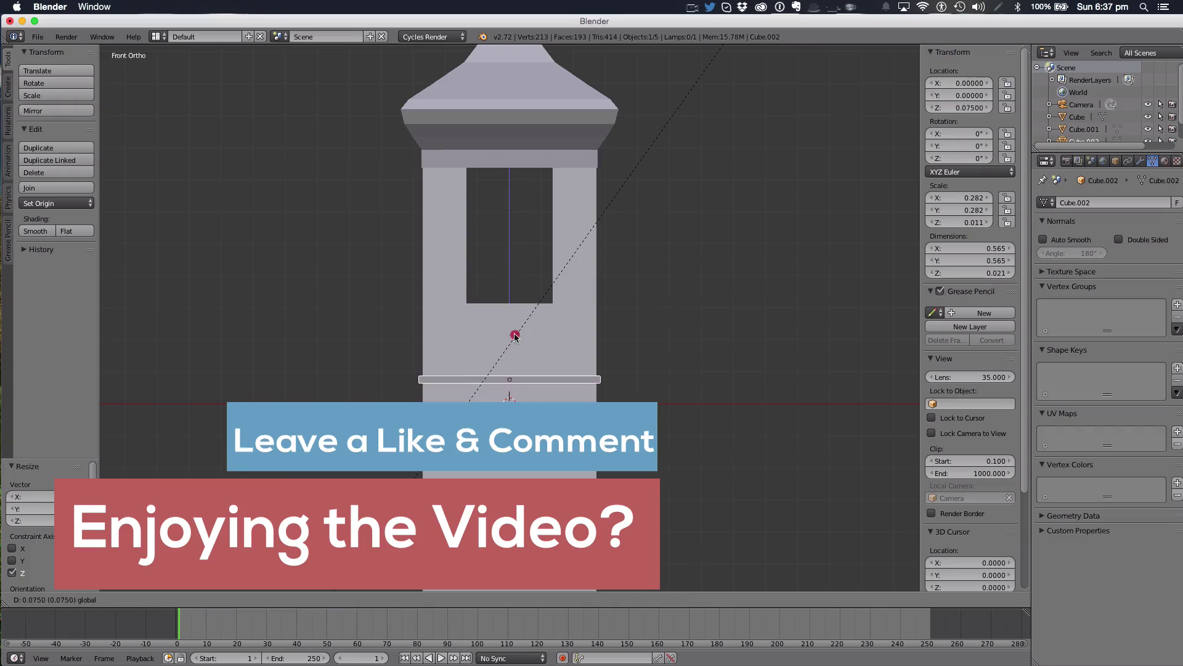
left_click(528, 272)
Check the slab from the top view, trying and undoing an enlargement
key("7")
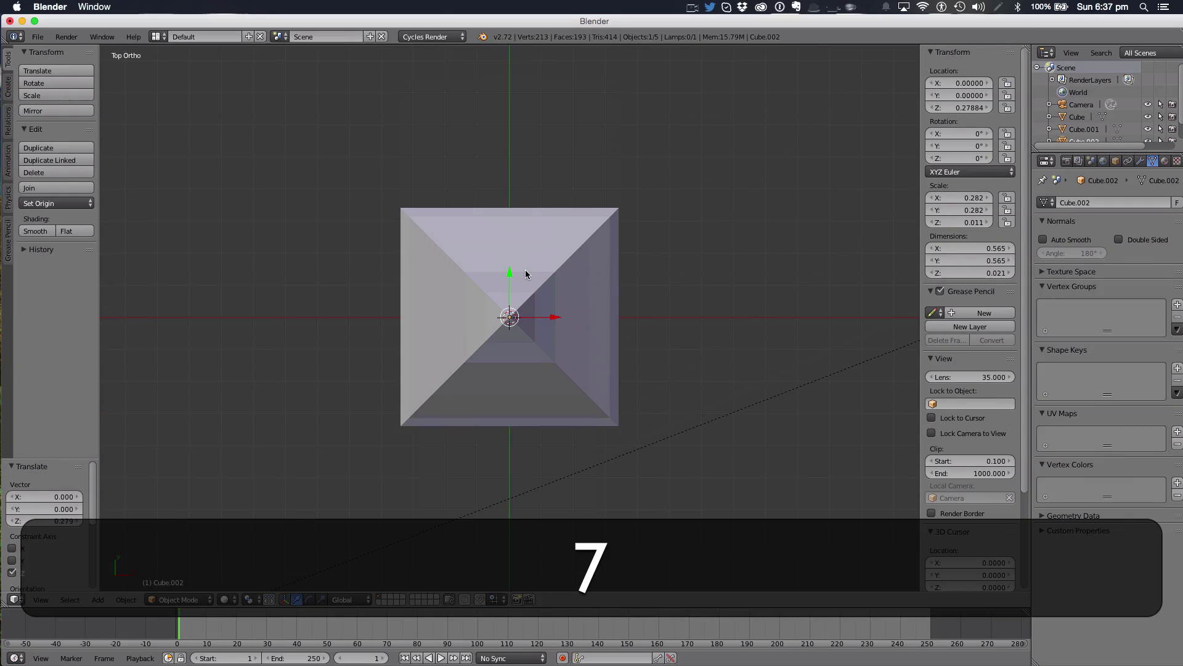
key("s")
left_click(716, 215)
key("super+z")
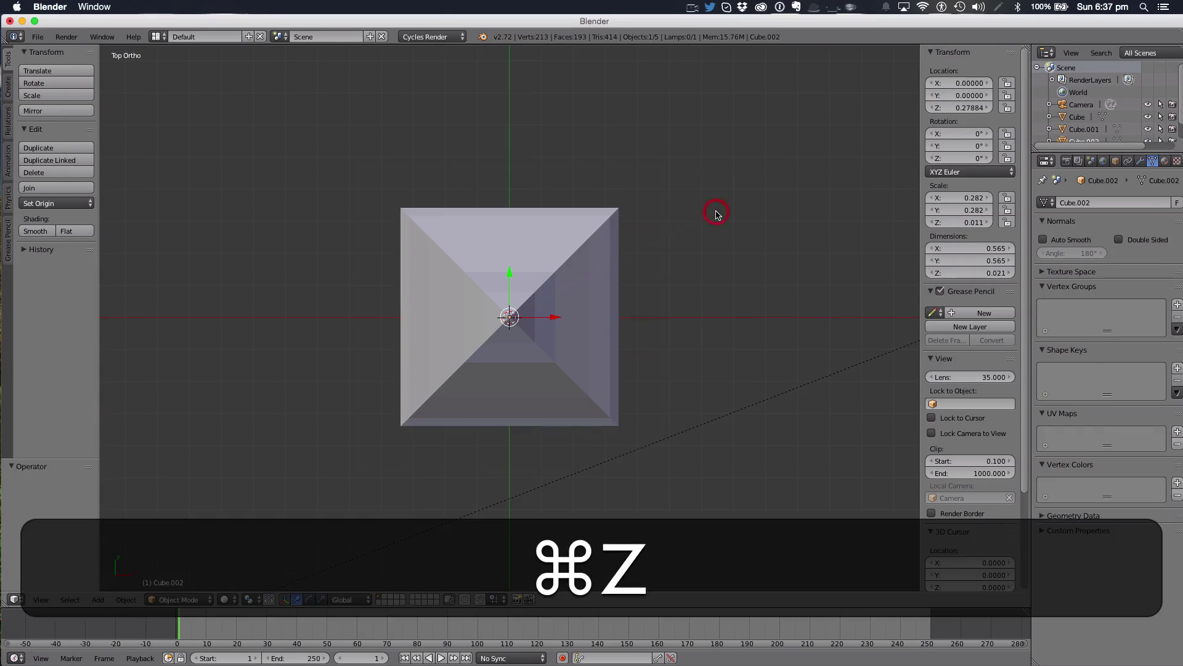
middle_click_drag(716, 214, 816, 116)
scroll(816, 117, "up", 3)
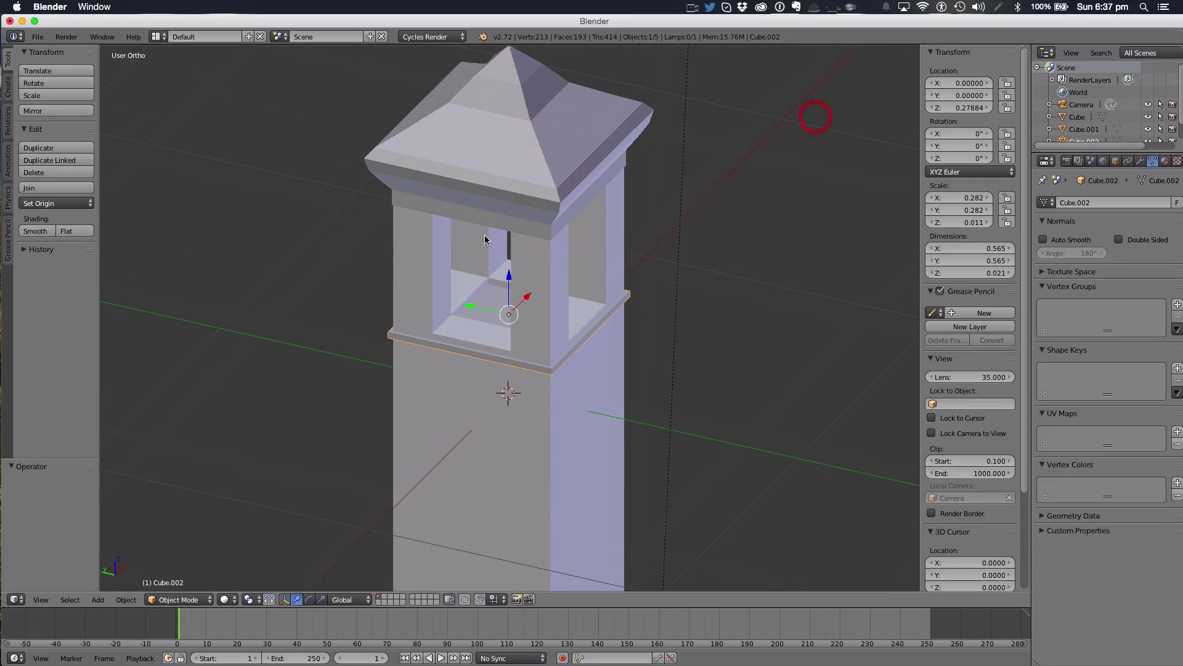
Duplicate the slab twice, stacking three thin bands just below one another
key("shift+d")
key("z")
left_click(501, 289)
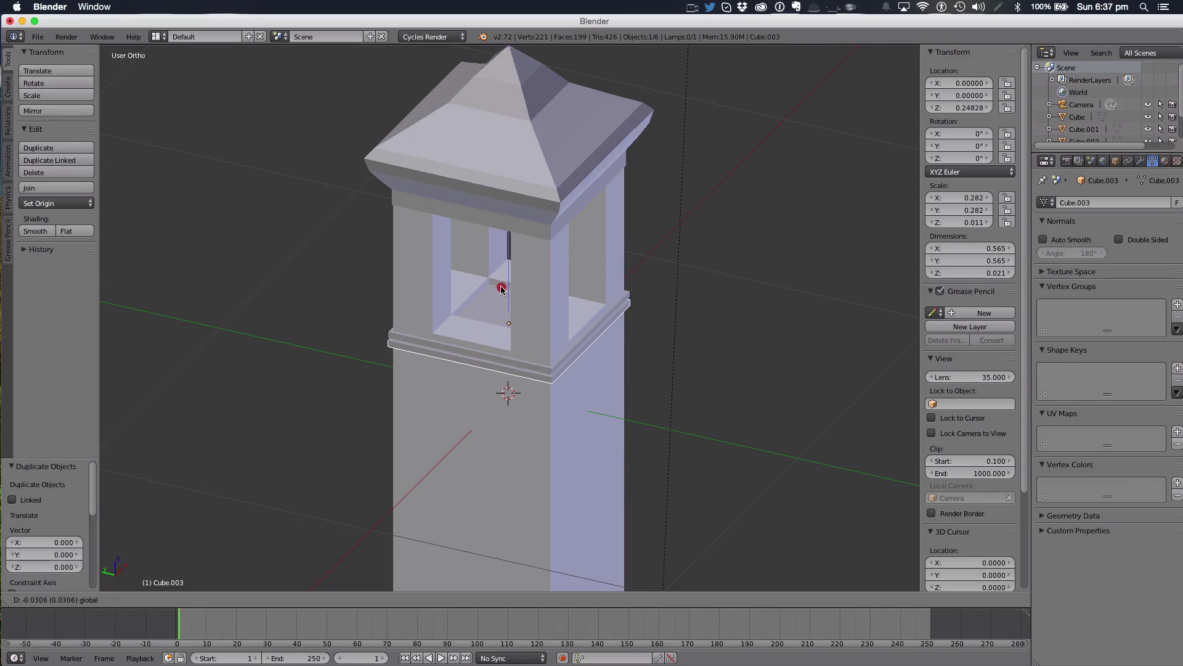
key("shift+d")
key("z")
left_click(503, 294)
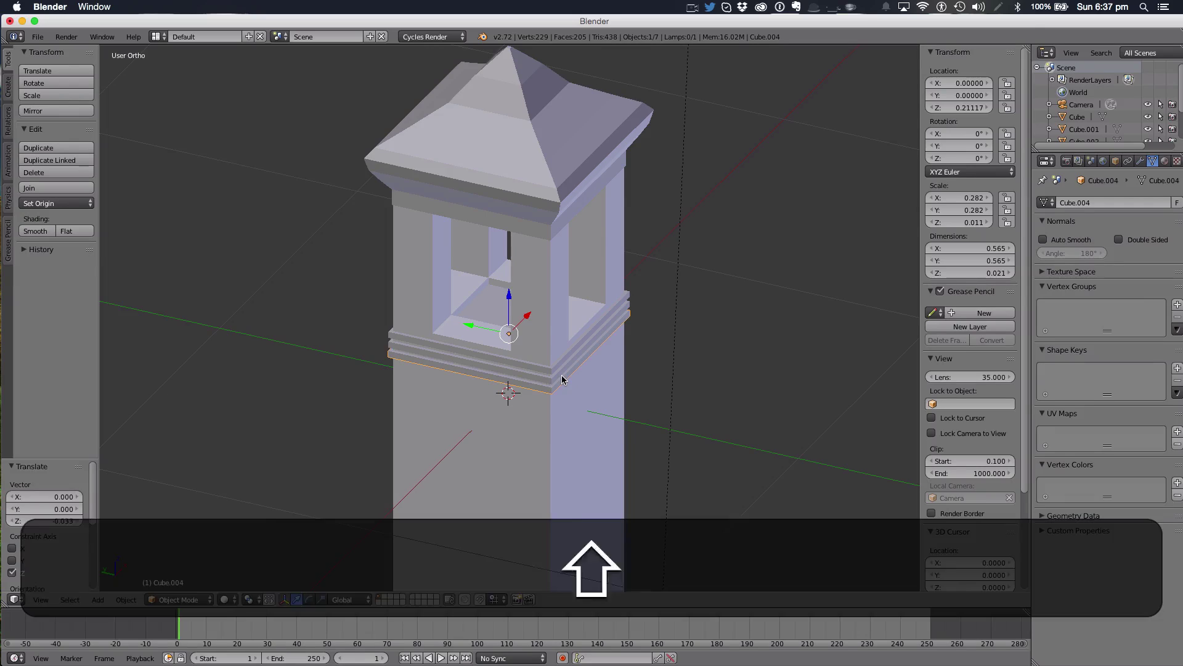
Duplicate a band lower down the shaft, thicken it to 0.109 tall, and deselect everything
key("shift+d")
key("z")
left_click(503, 367)
key("s")
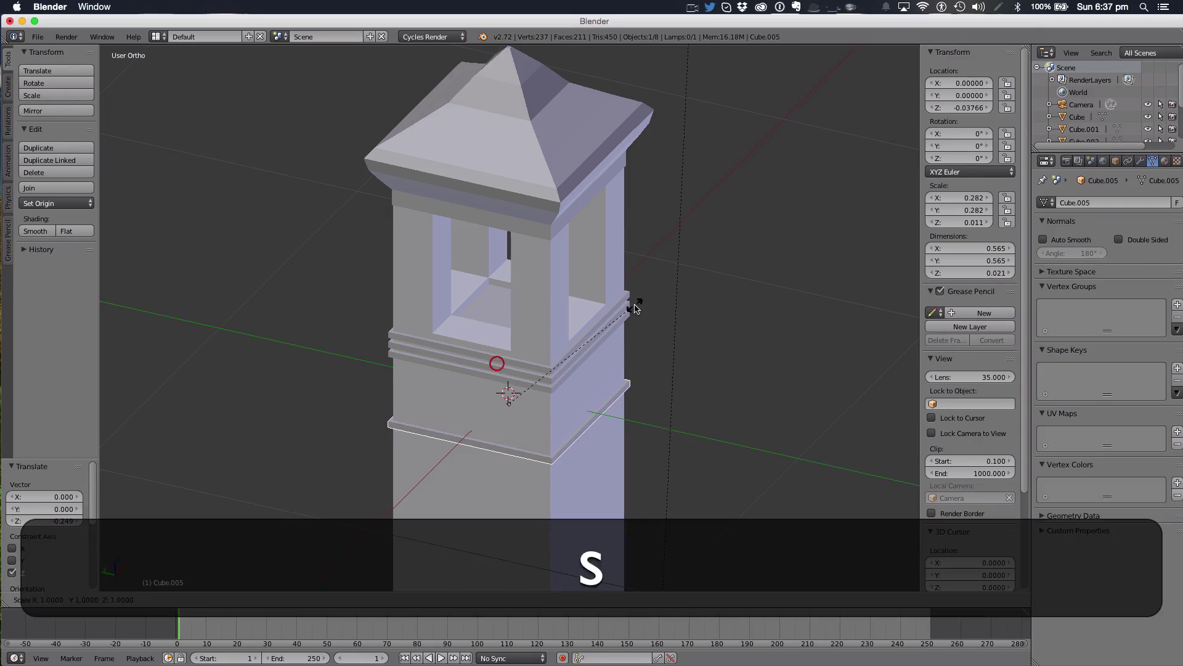
key("z")
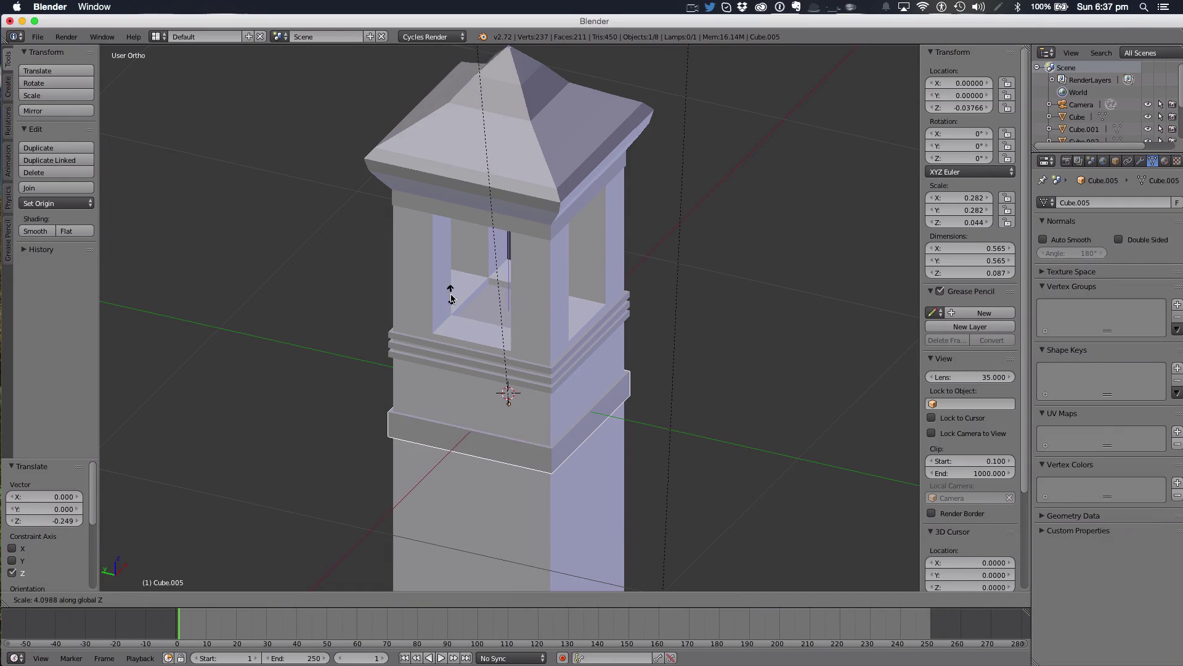
left_click(438, 275)
middle_click_drag(590, 325, 570, 371)
key("a")
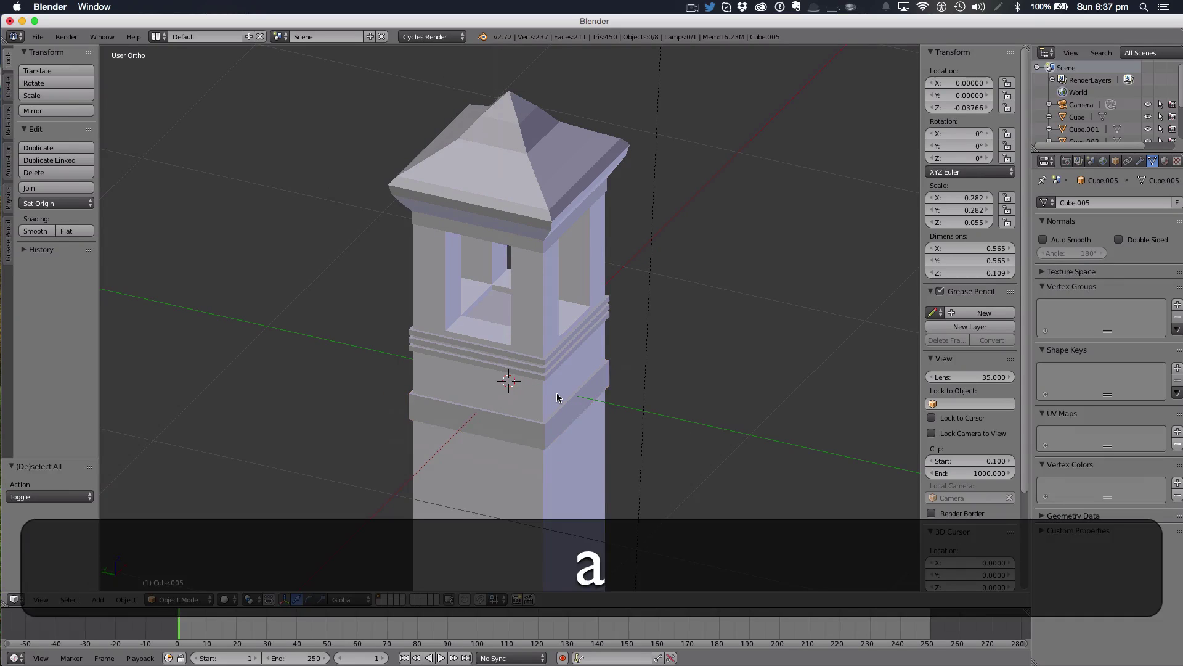
key("shift+a")
Add a cylinder and inset its top face to about half size in Edit Mode
mouse_move(557, 395)
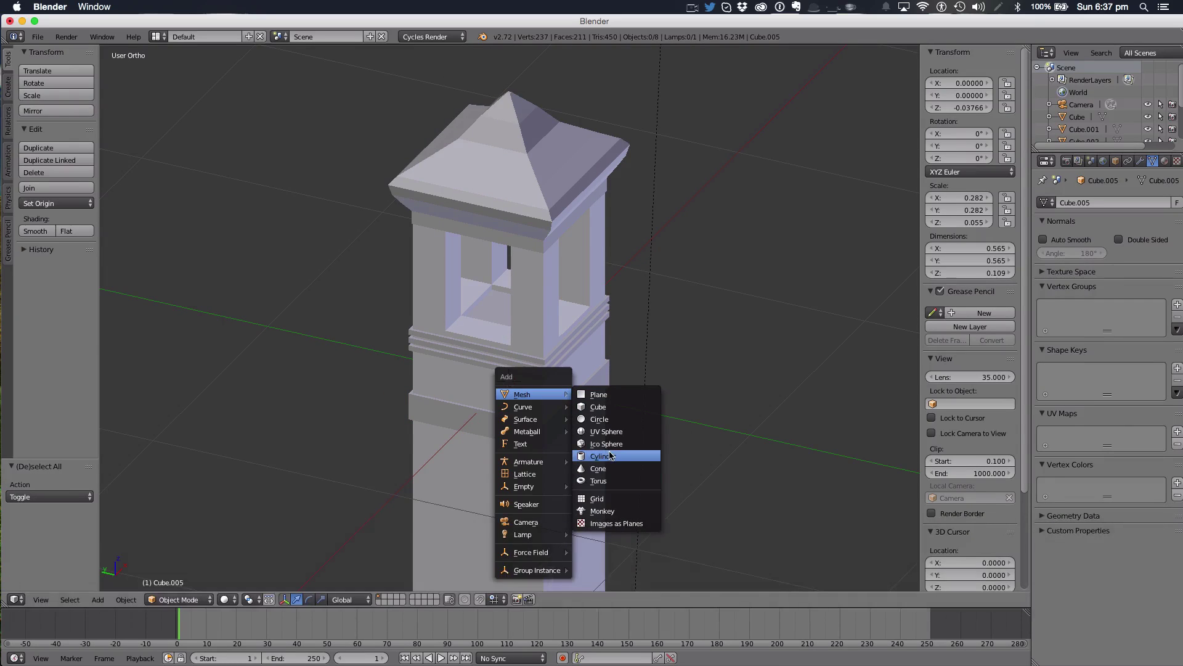
left_click(611, 456)
scroll(773, 211, "down", 4)
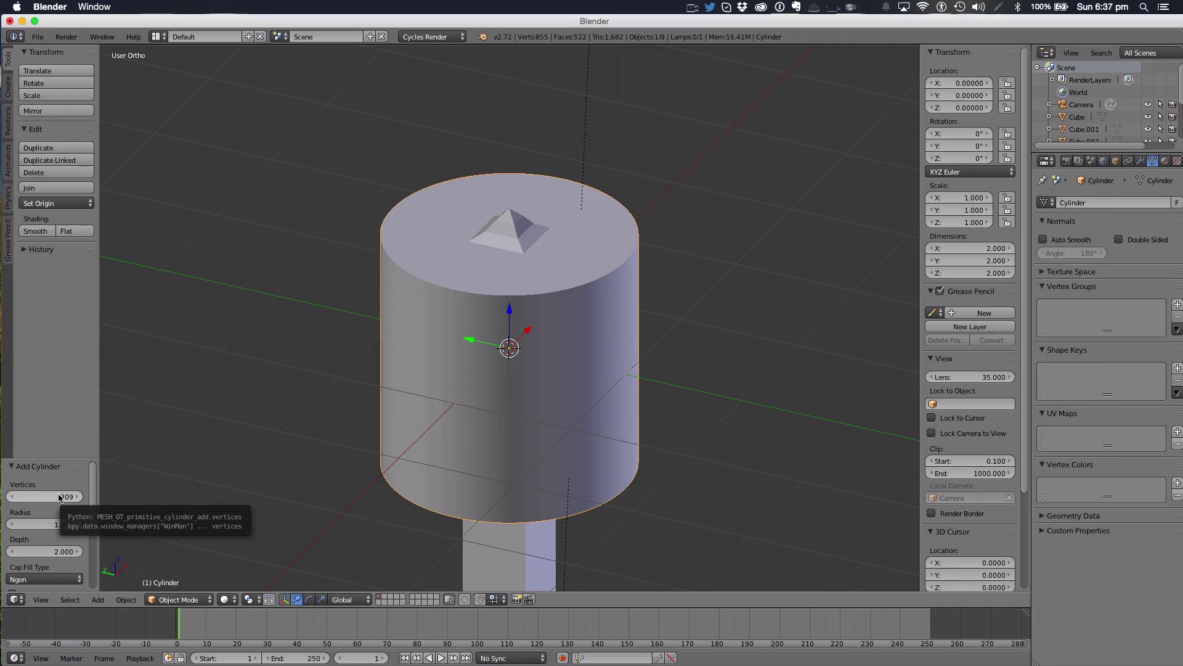
key("Tab")
right_click(570, 253)
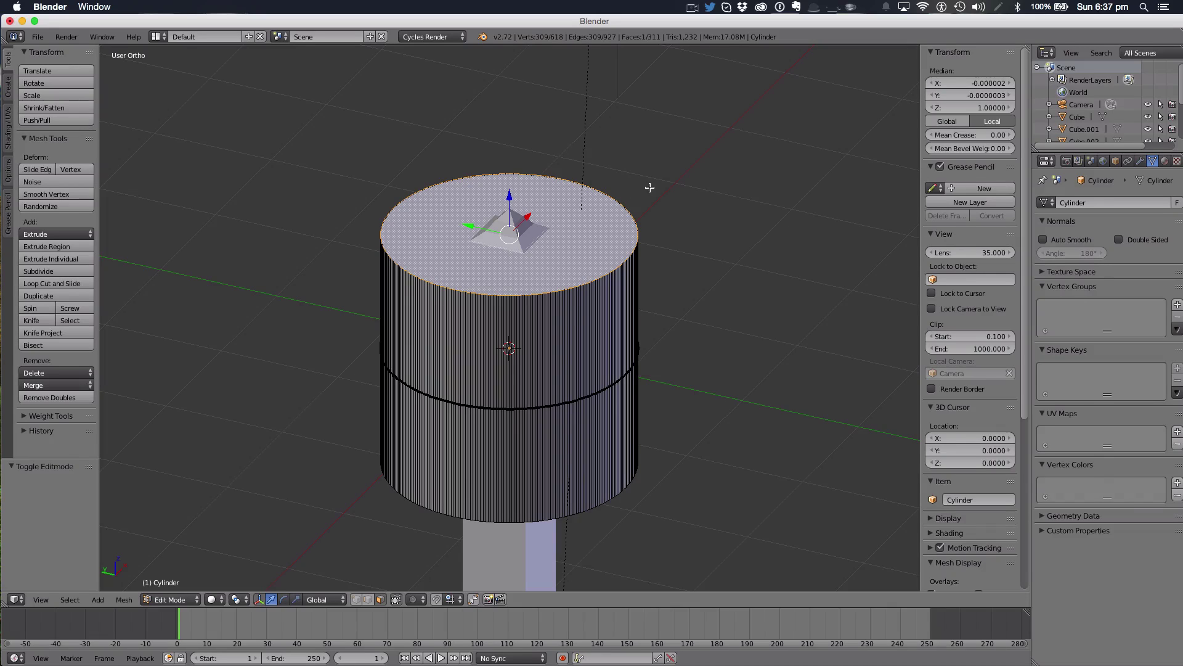
key("e")
right_click(647, 184)
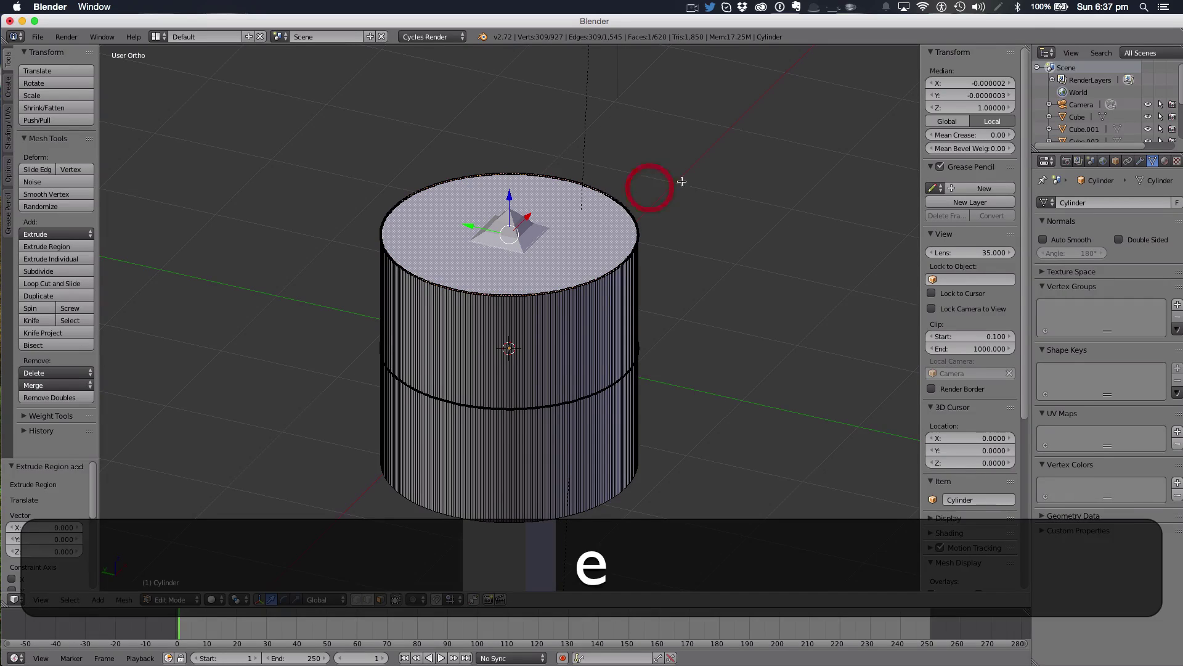
key("s")
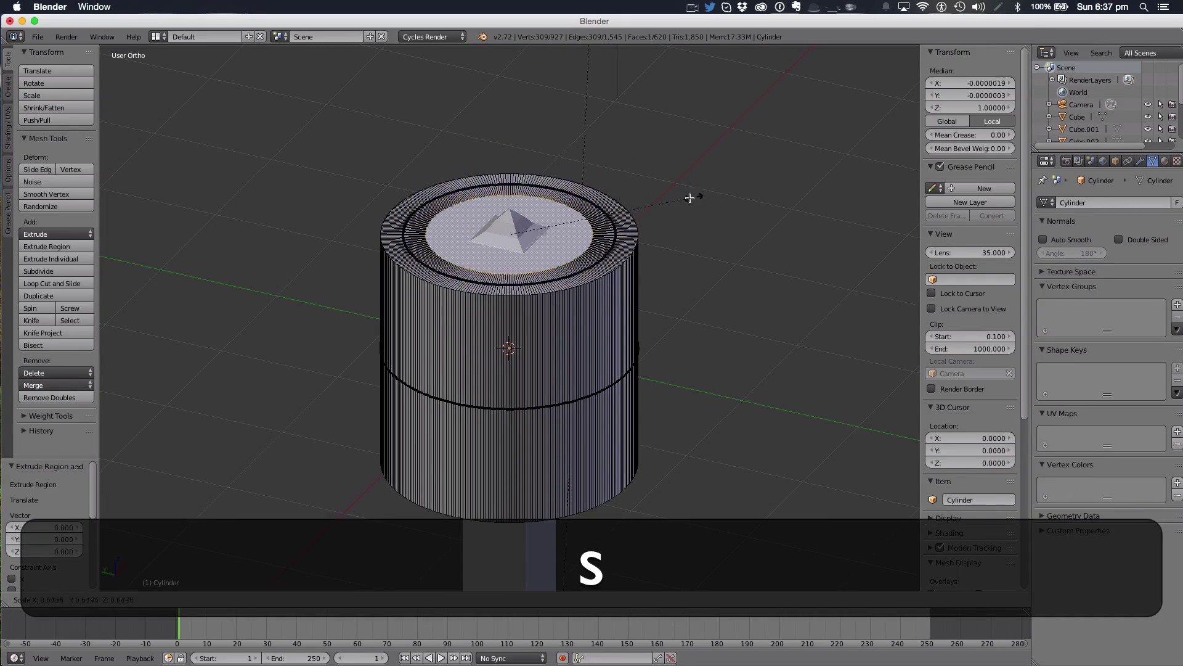
left_click(657, 207)
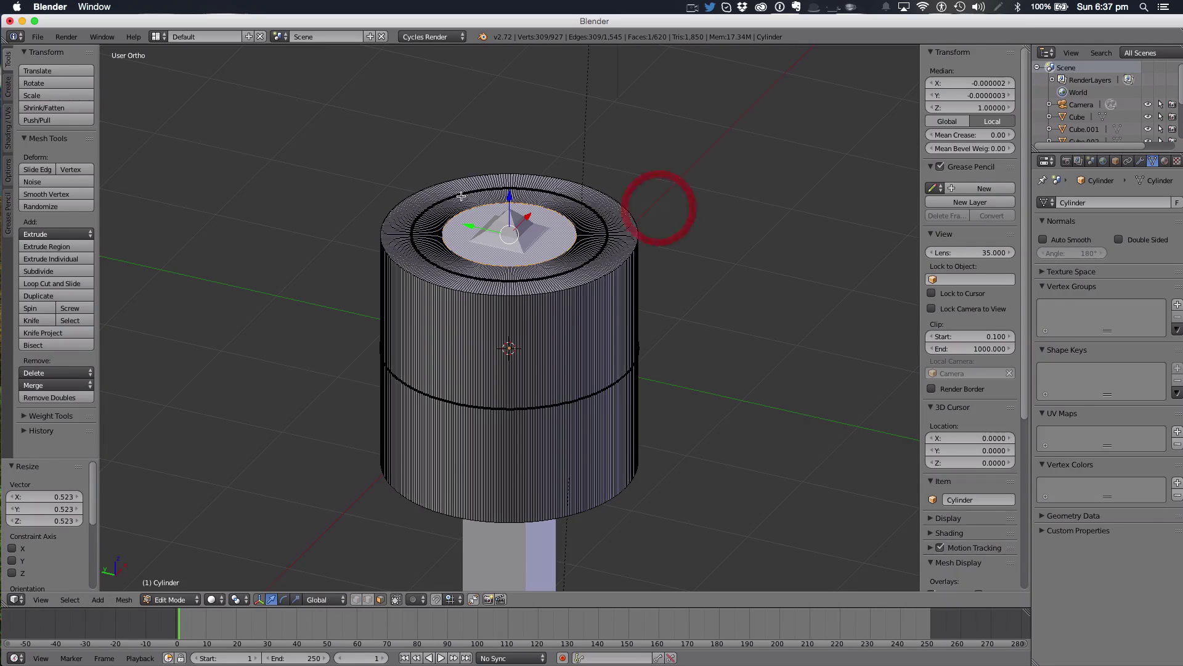
Extrude and sink the inner face, then delete faces to open the ring's centre
key("e")
right_click(490, 190)
key("g")
key("z")
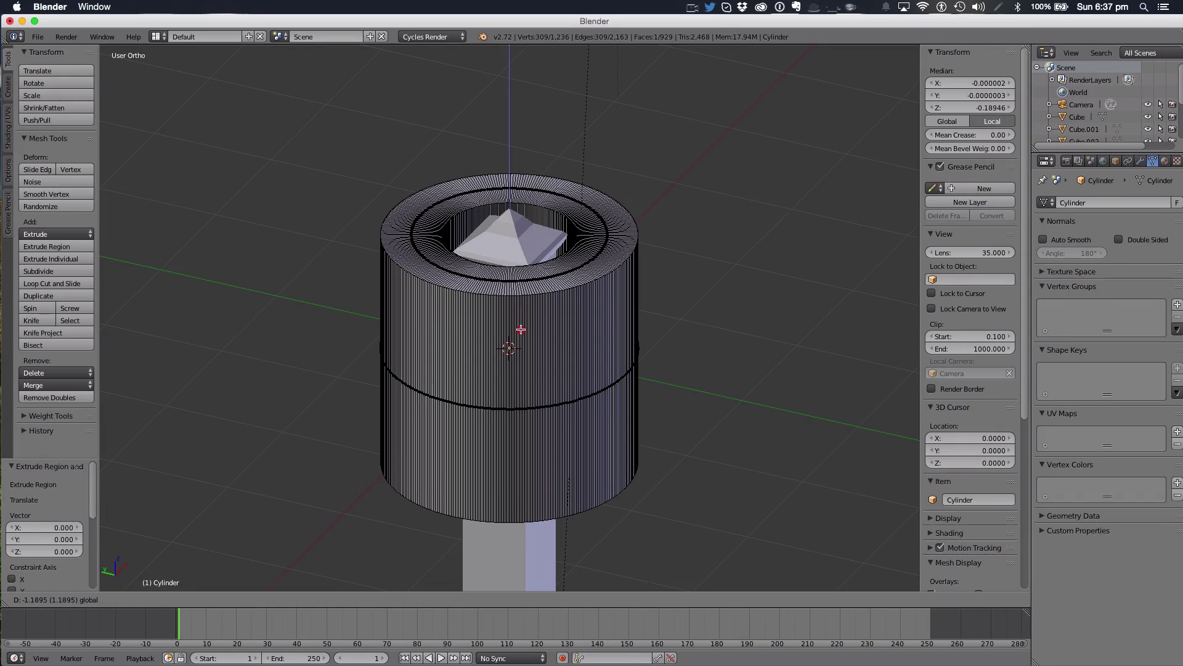
left_click(537, 273)
middle_click_drag(537, 273, 587, 336)
key("x")
left_click(587, 336)
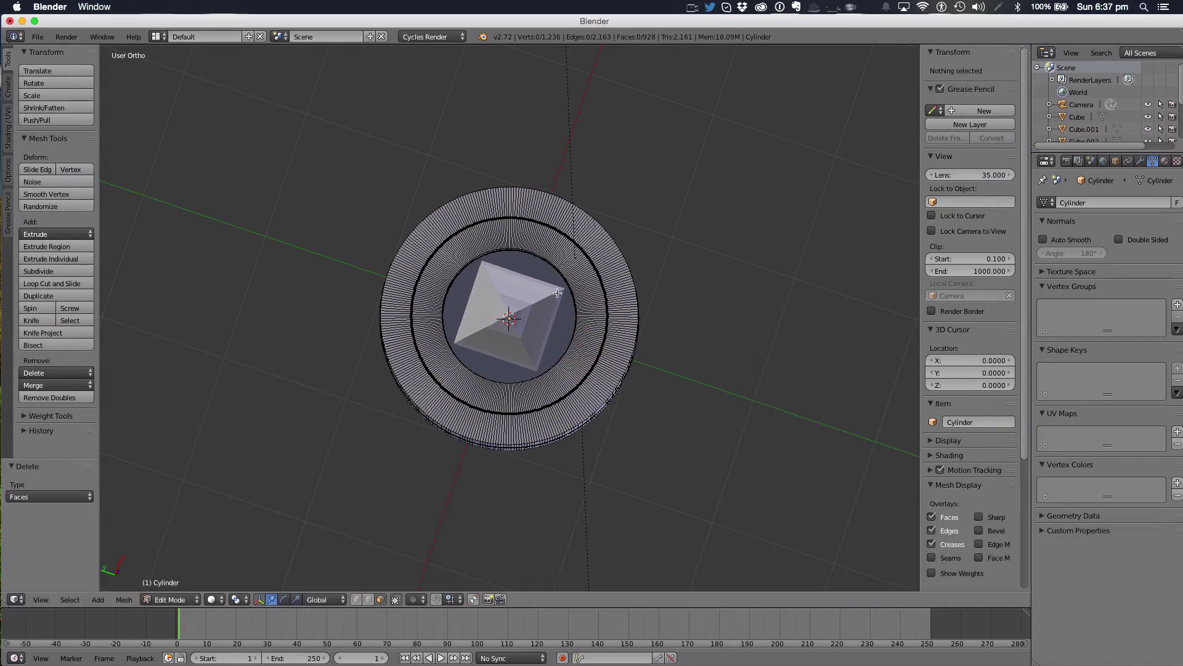
key("x")
left_click(542, 266)
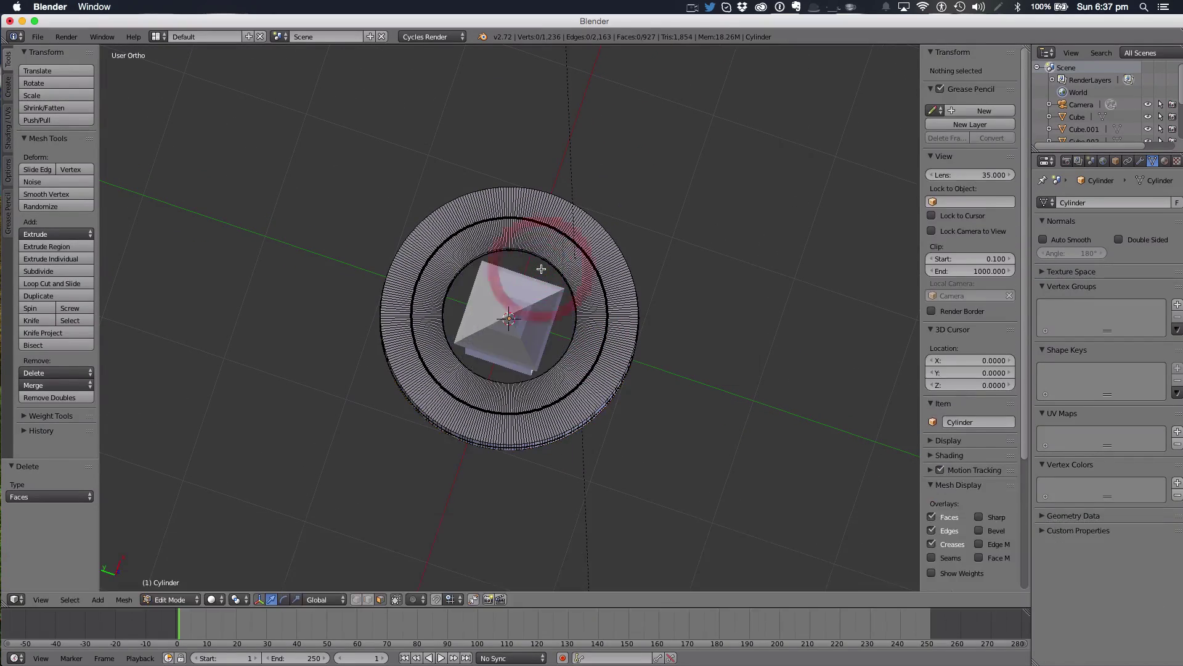
middle_click_drag(542, 266, 502, 169)
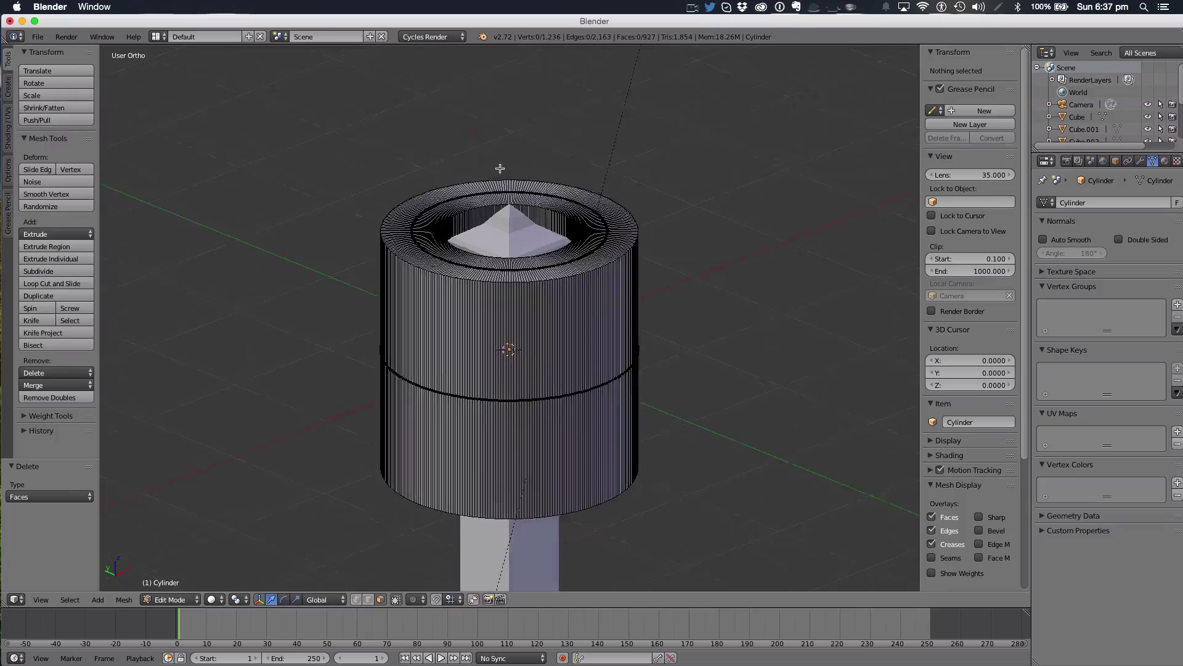
Back in Object Mode, begin flattening the ring along its height
key("Tab")
key("s")
key("z")
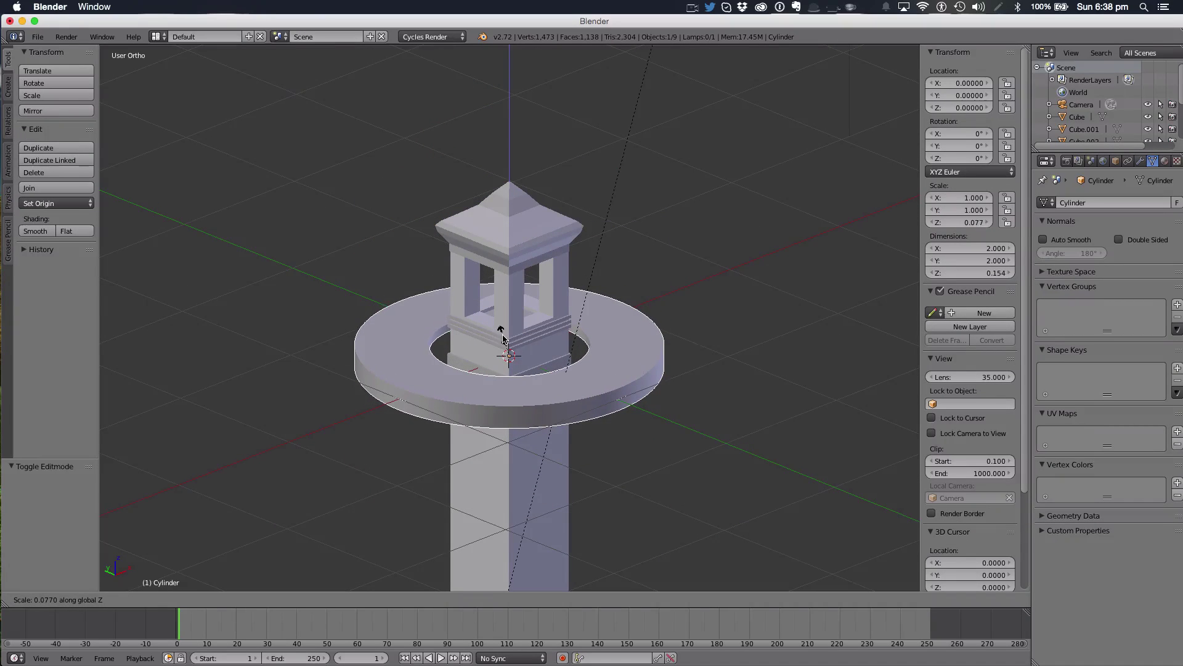
Finish flattening the ring, stand it upright with a 90° X rotation, and shrink it
left_click(497, 339)
type("rx")
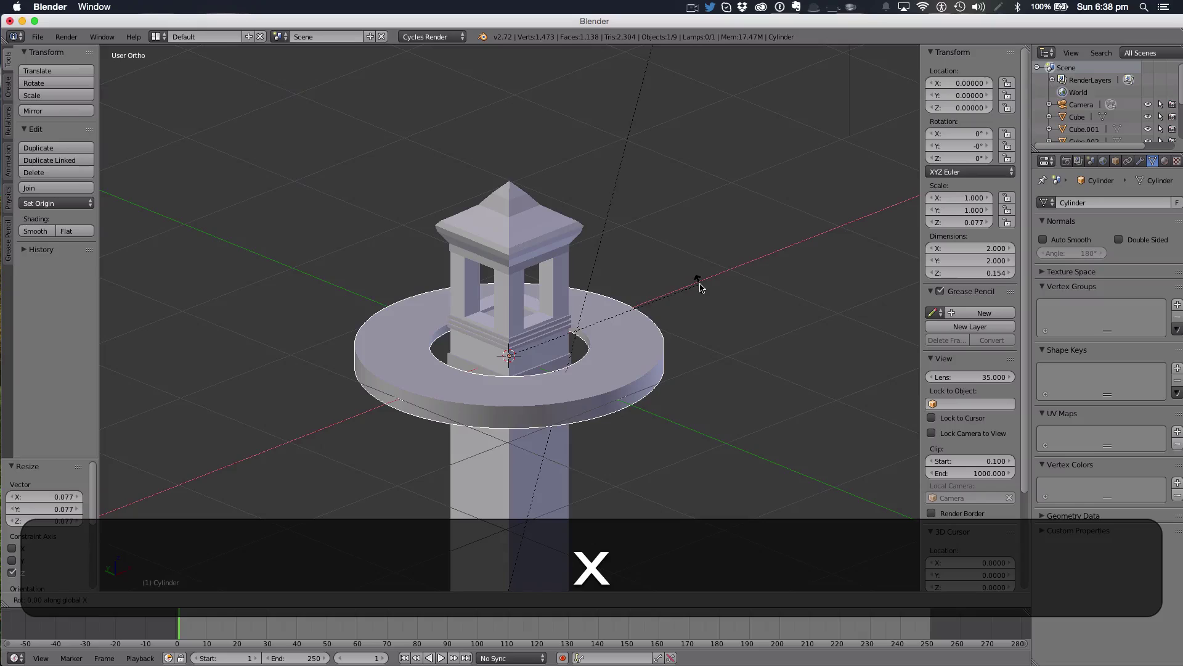
type("90")
key("Return")
key("s")
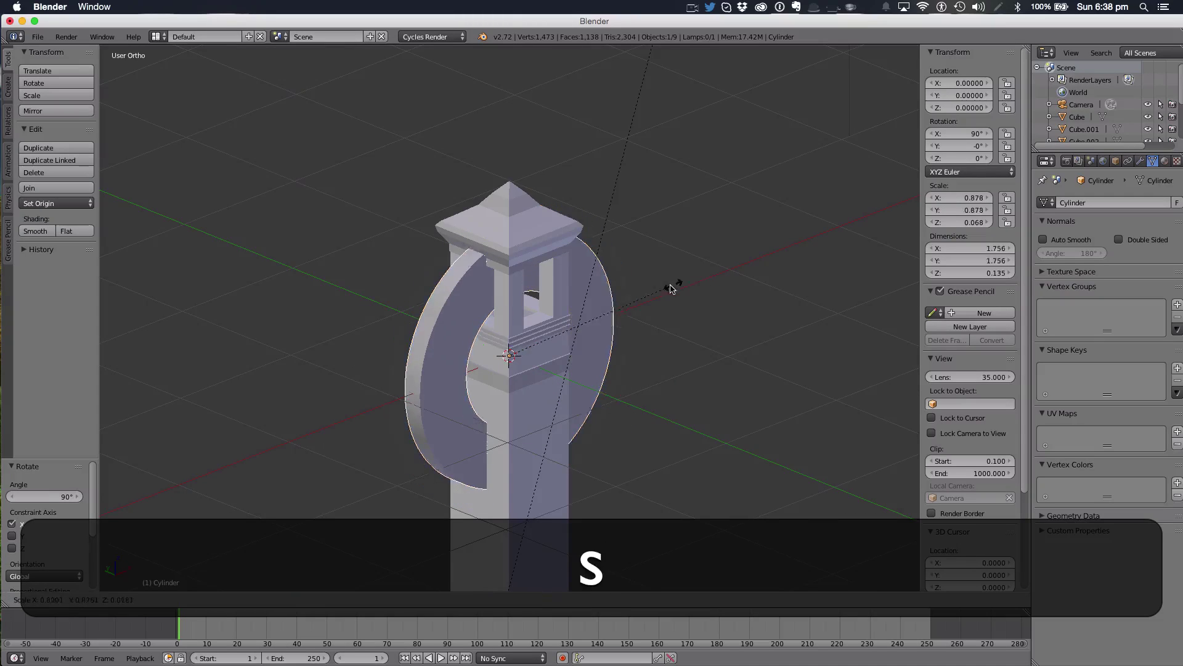
left_click(607, 304)
Thicken the ring along Y, move it toward the tower's front, and shrink it to an ornament
key("s")
key("x")
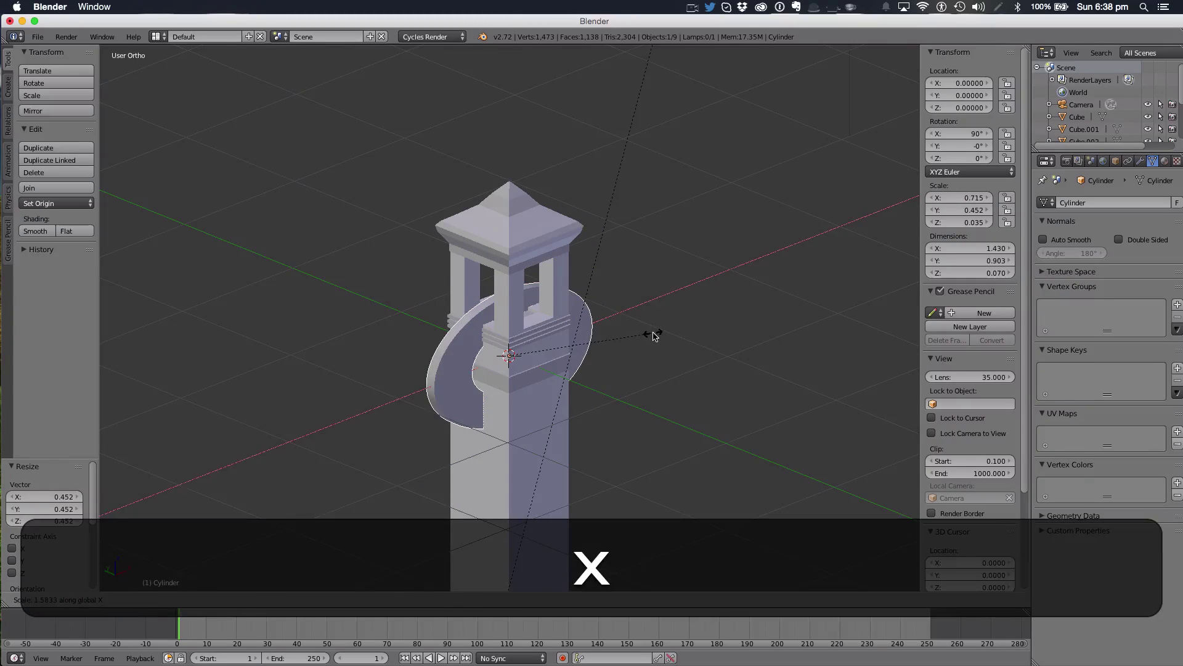
left_click(653, 334)
key("super+z")
key("s")
key("z")
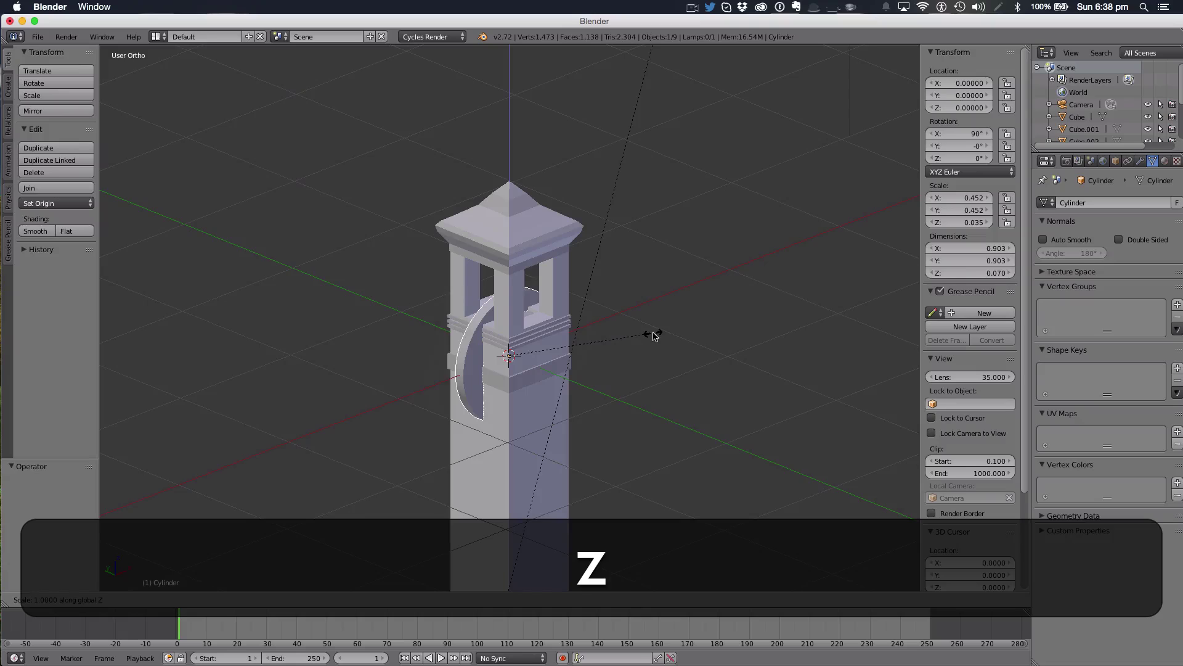
key("y")
left_click(763, 399)
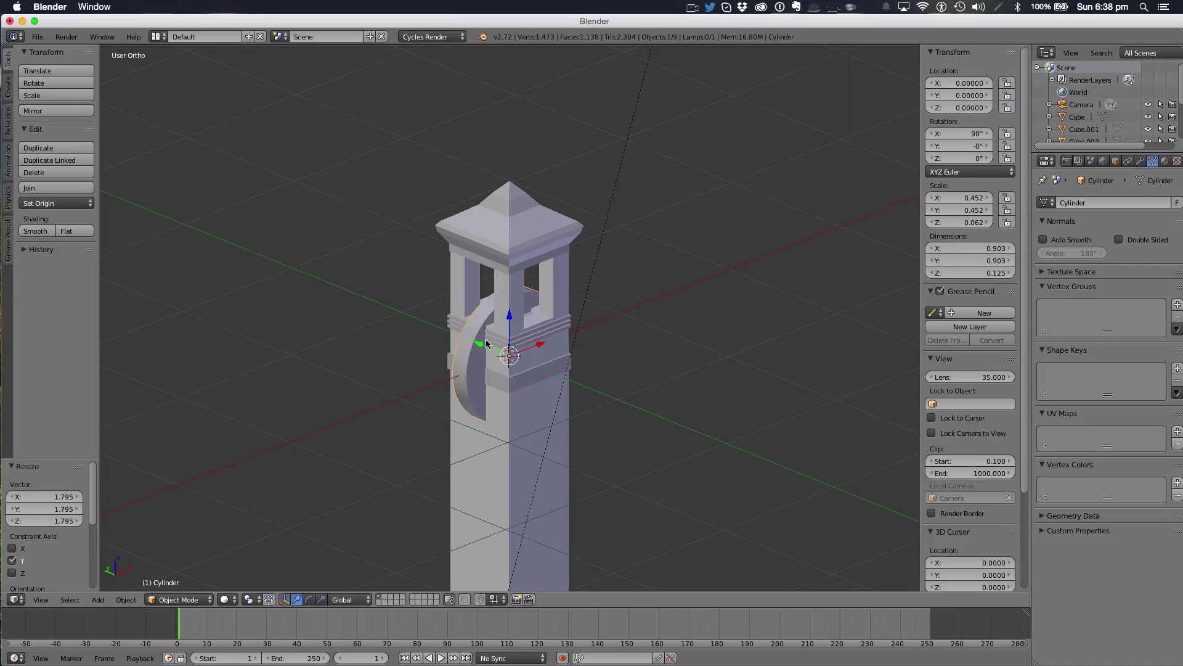
left_click_drag(486, 343, 515, 370)
key("s")
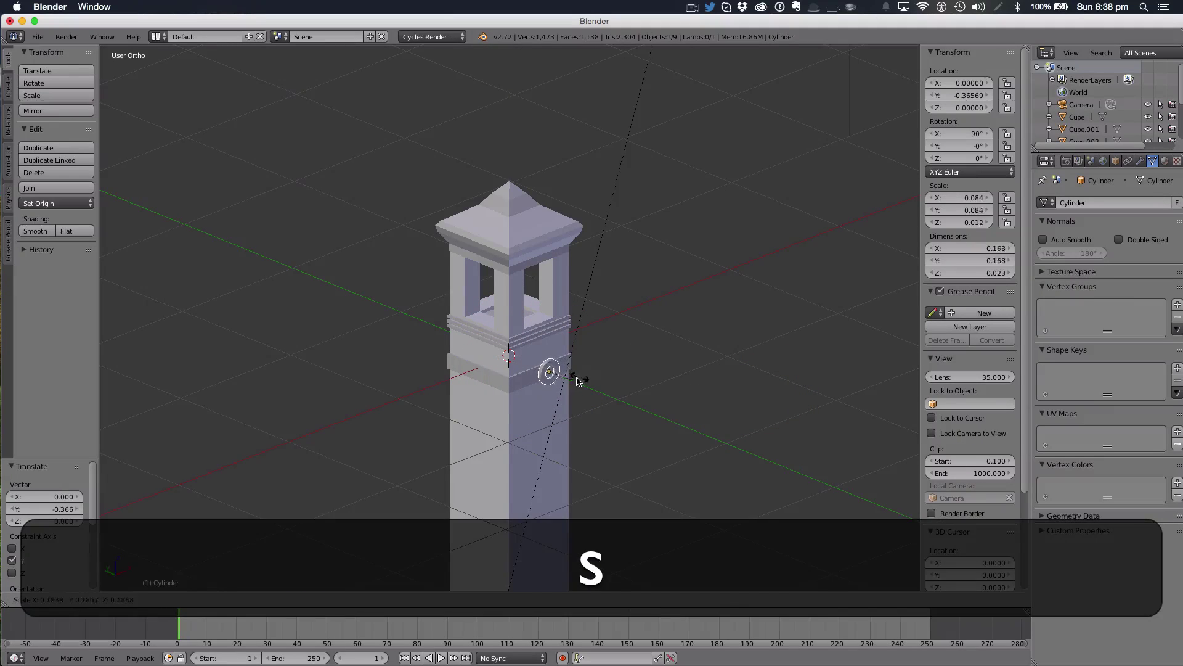
left_click(560, 376)
In camera view, place the ring against the thick band's front face
key("0")
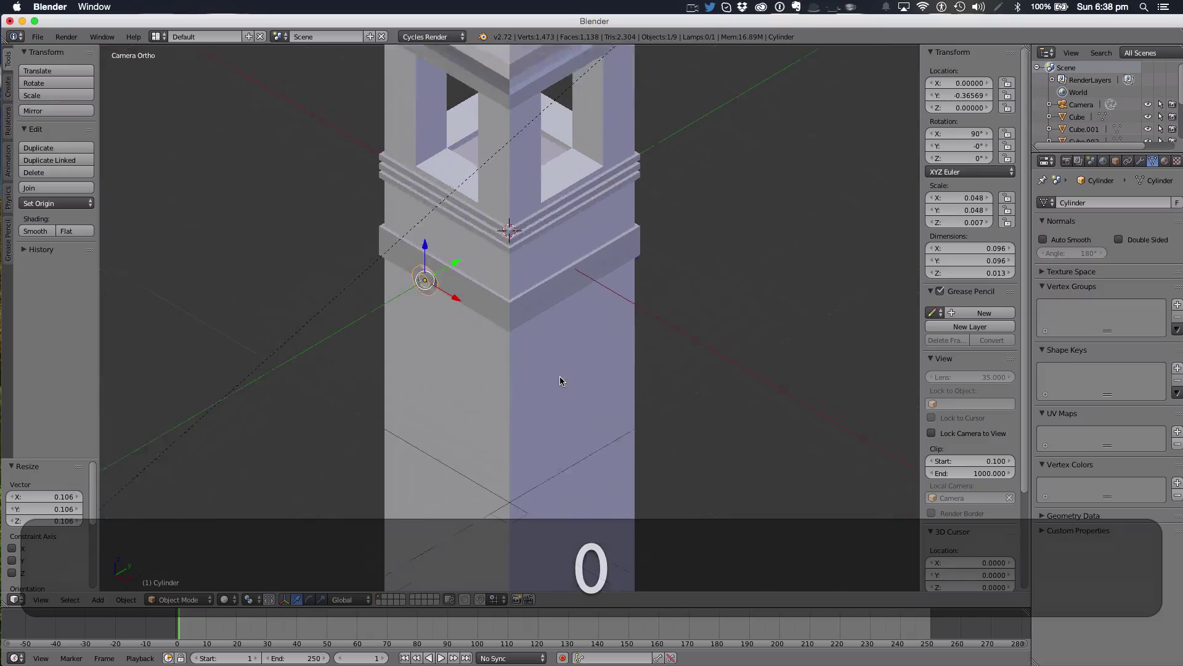
key("g")
left_click(463, 253)
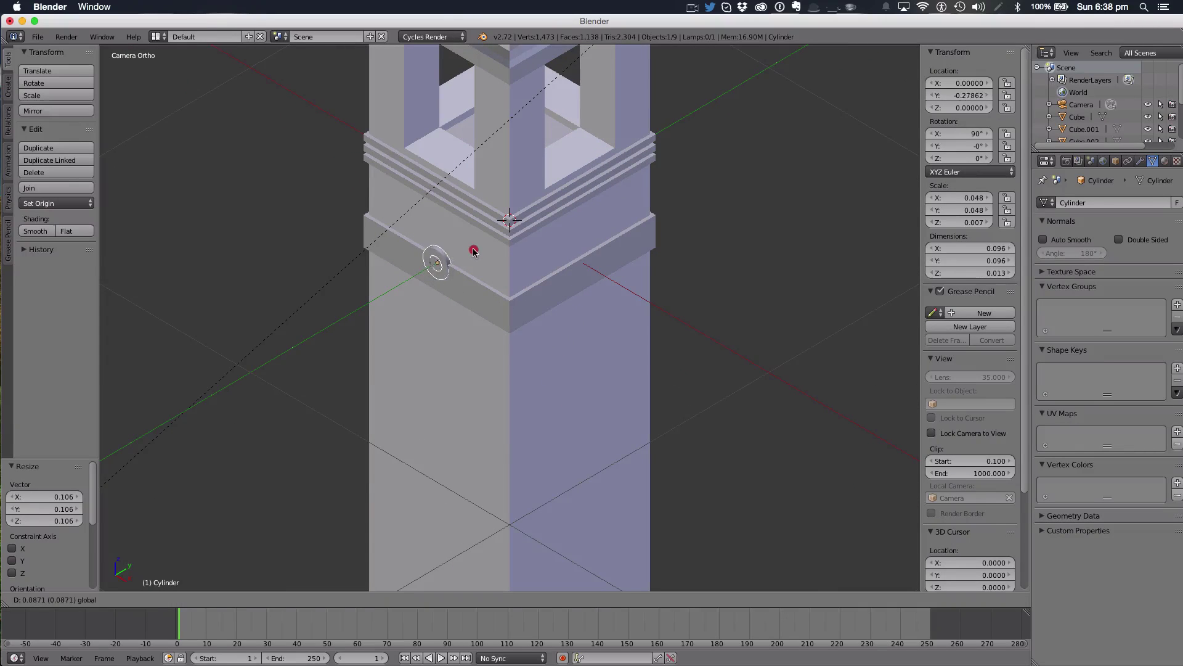
left_click(468, 250)
key("g")
key("z")
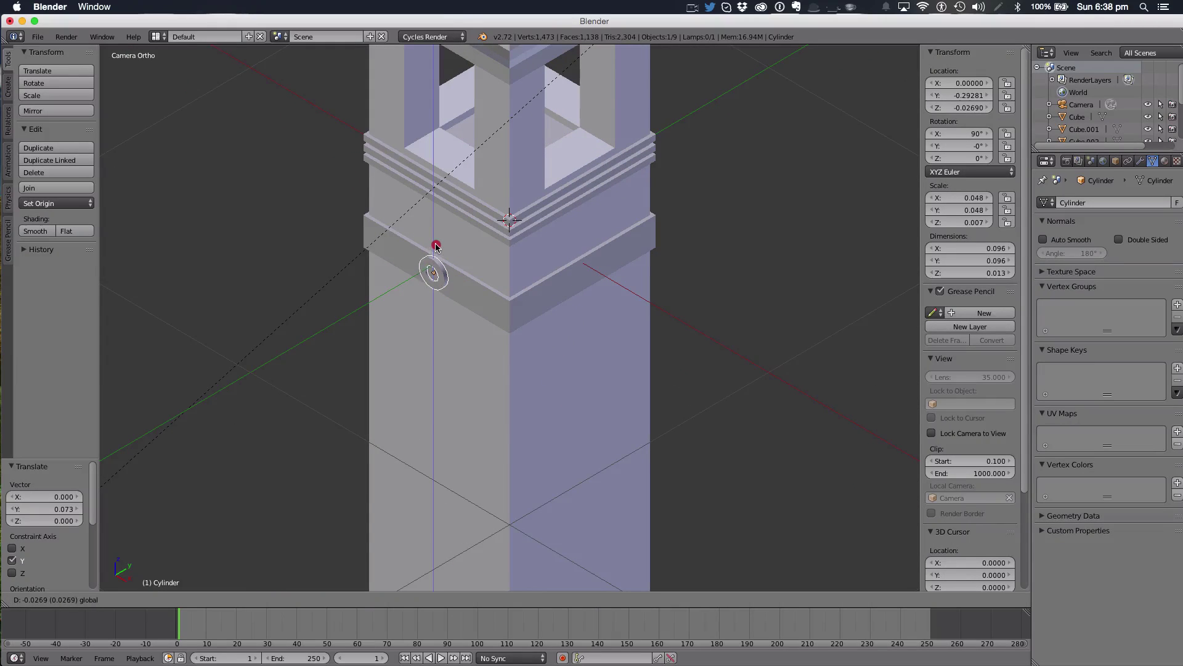
left_click(436, 247)
Make the thick lower band taller by scaling it along Z
right_click(465, 272)
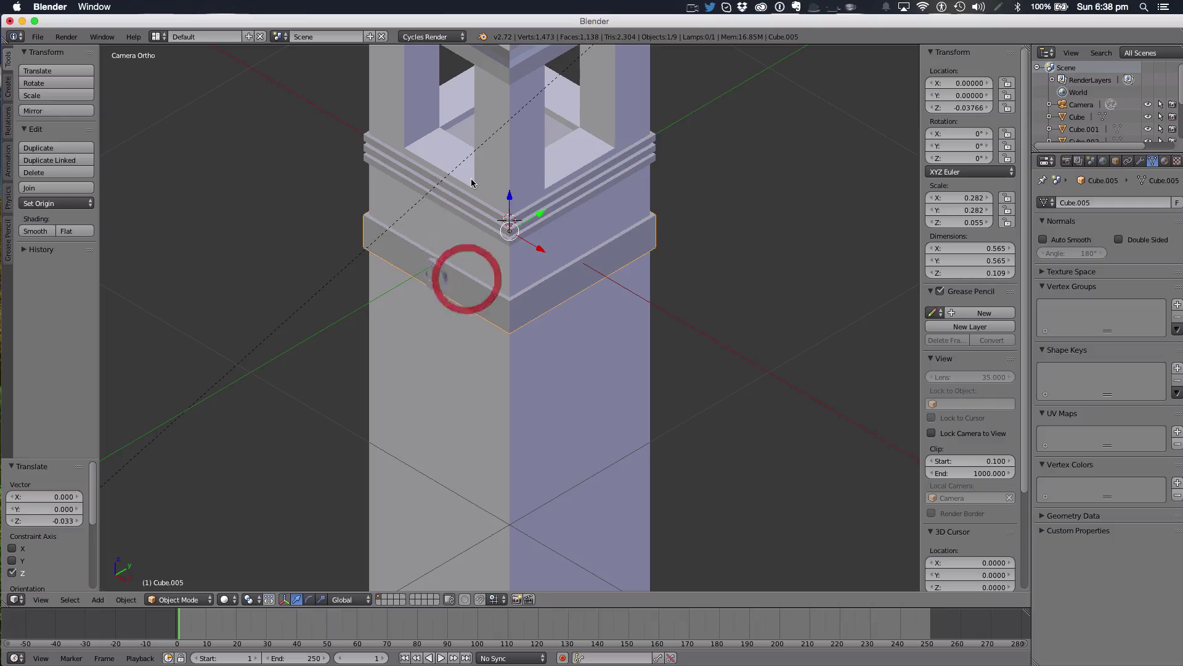
key("s")
key("z")
left_click(481, 148)
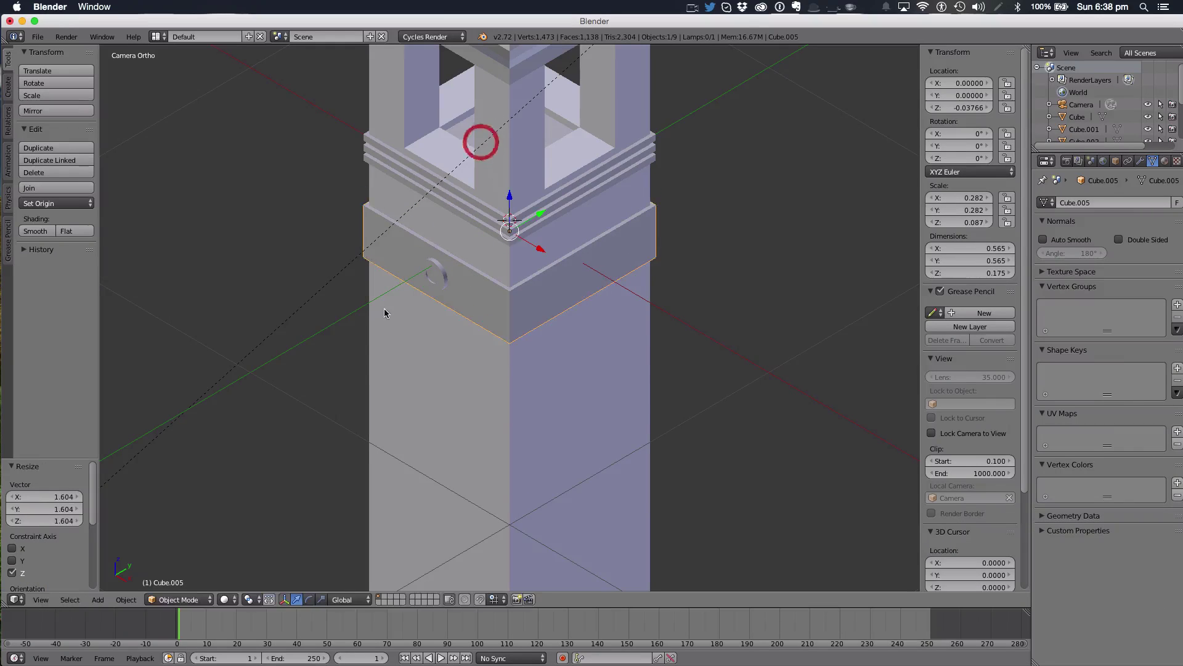
Slide the small ring cylinder sideways along X on the band
right_click_drag(445, 276, 458, 286)
key("x")
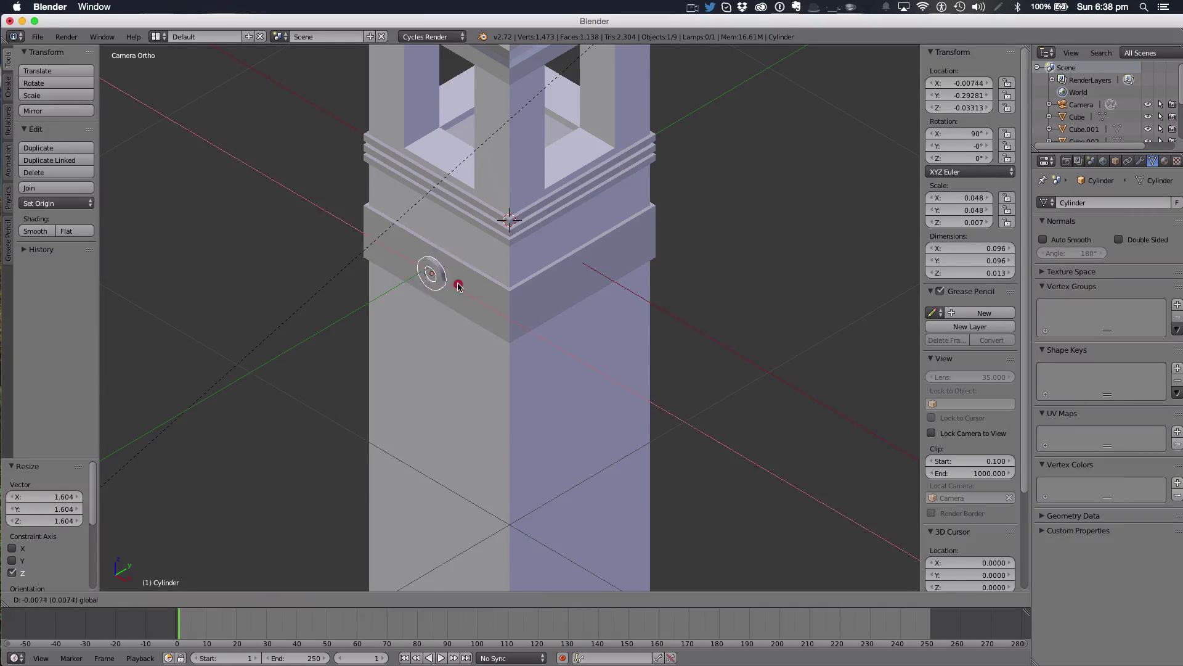
left_click(415, 257)
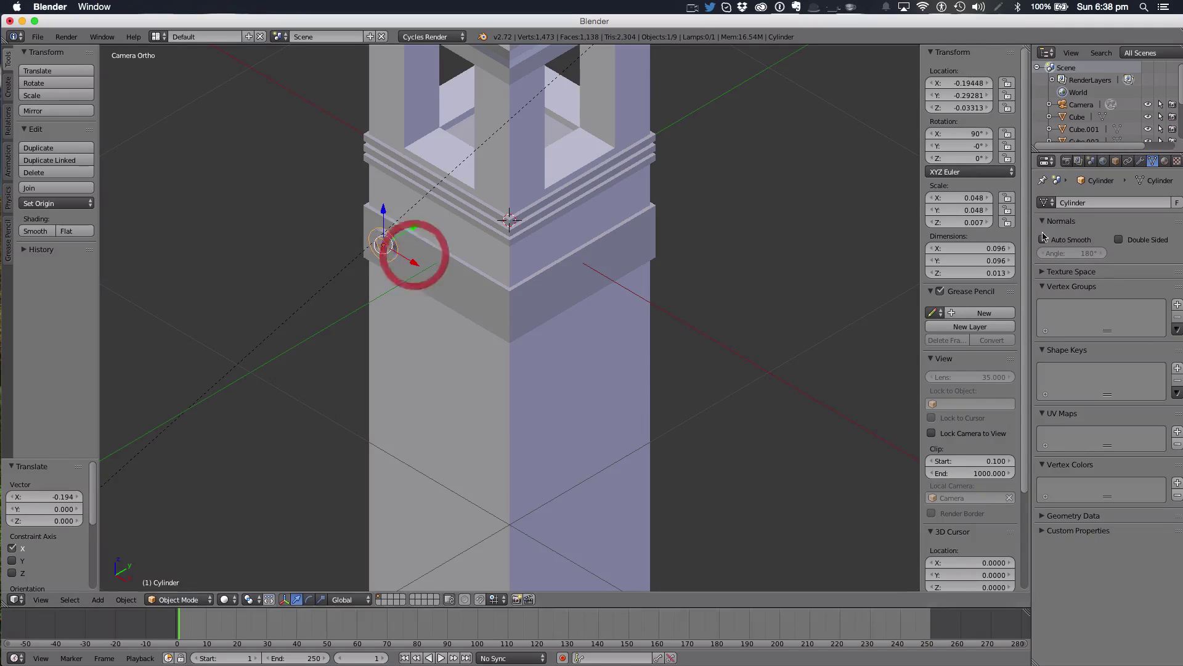
Add an Array modifier with Relative Offset 1.5 and Count 3, then shift the row along X
left_click(1139, 161)
left_click(1066, 202)
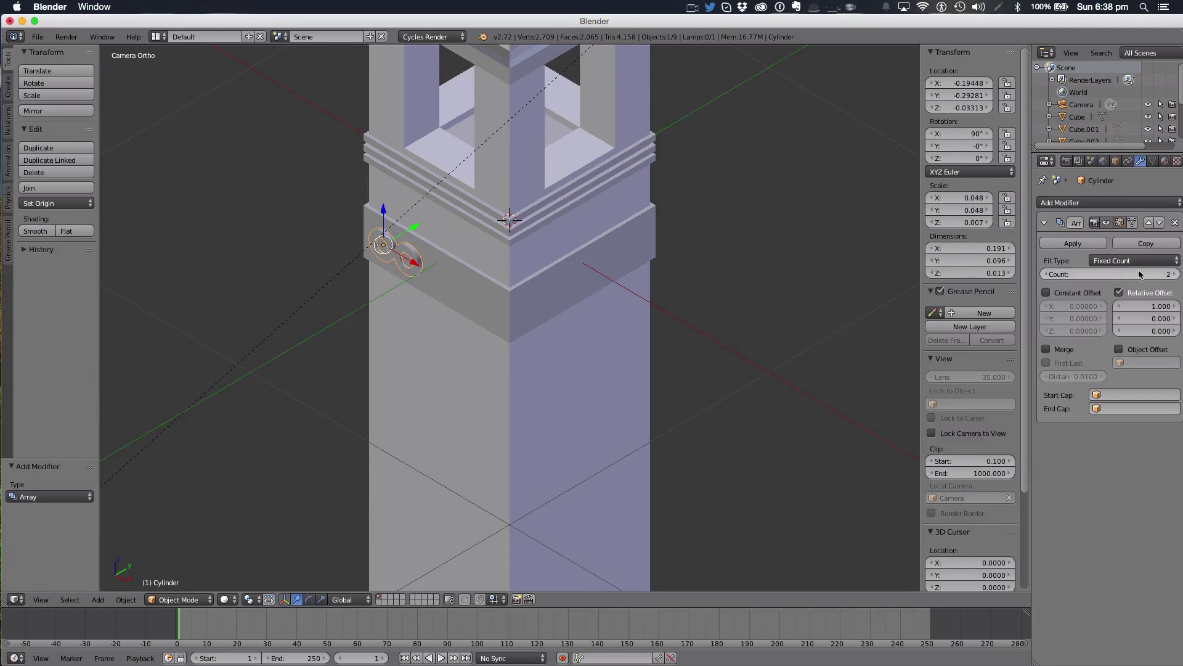
left_click(1176, 306)
left_click(1177, 307)
left_click(1176, 306)
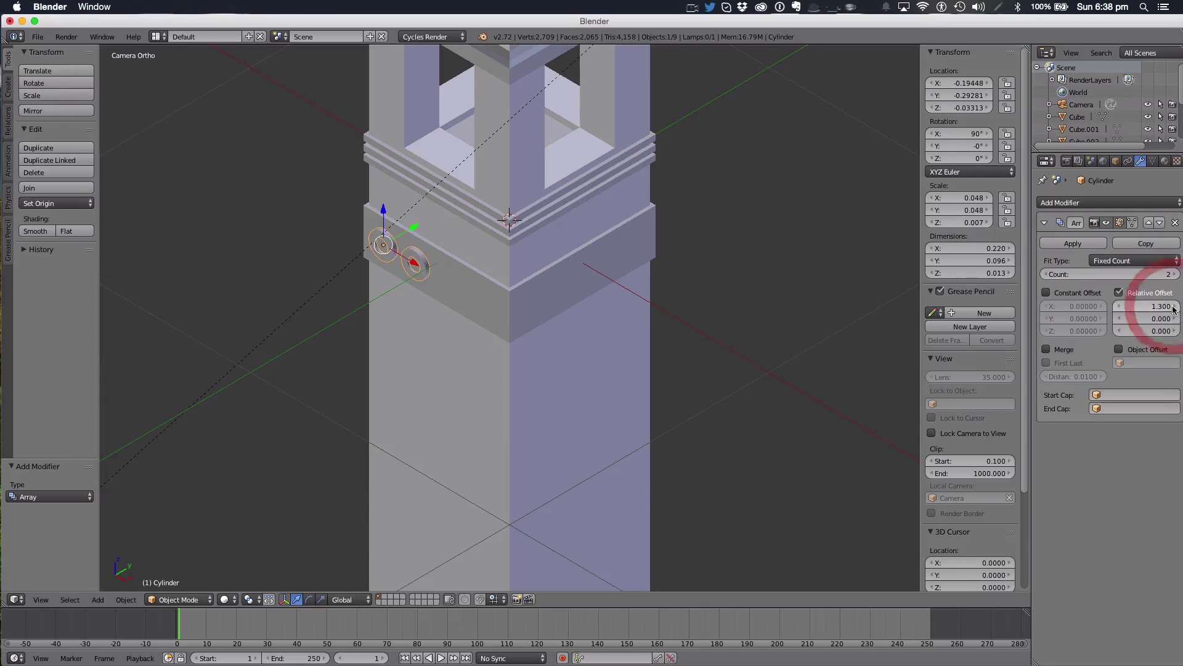
left_click(1177, 306)
left_click(1176, 306)
left_click(1175, 275)
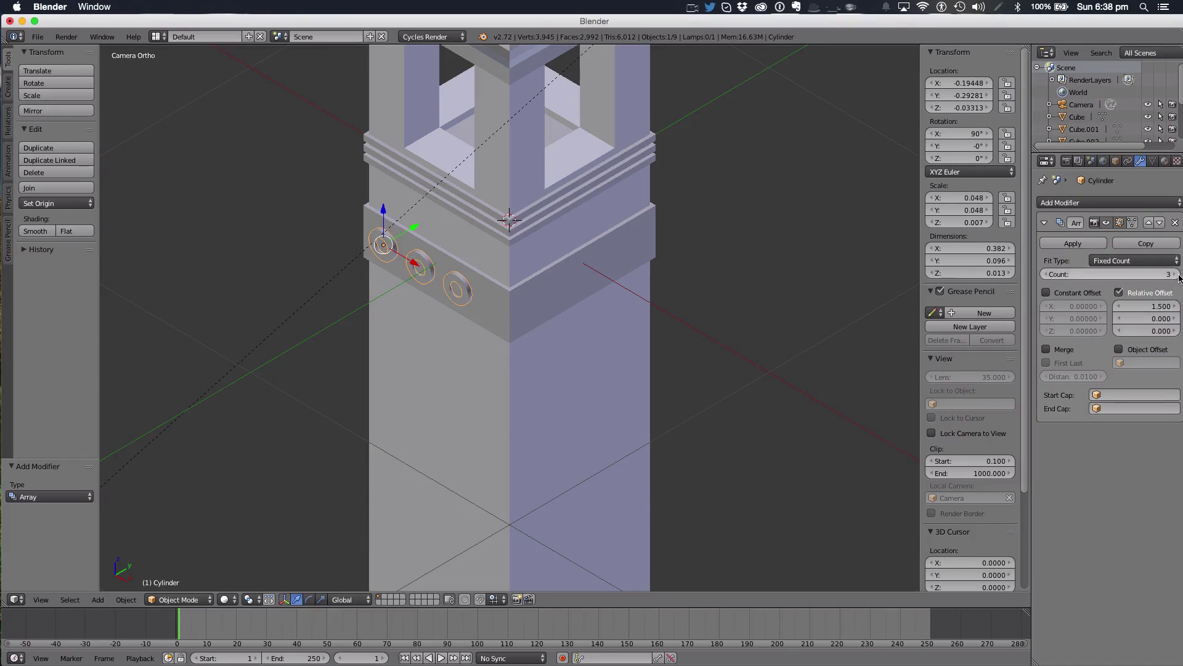
left_click_drag(412, 264, 415, 229)
Duplicate the ring row and rotate the copy 90° about Z
key("shift+d")
key("r")
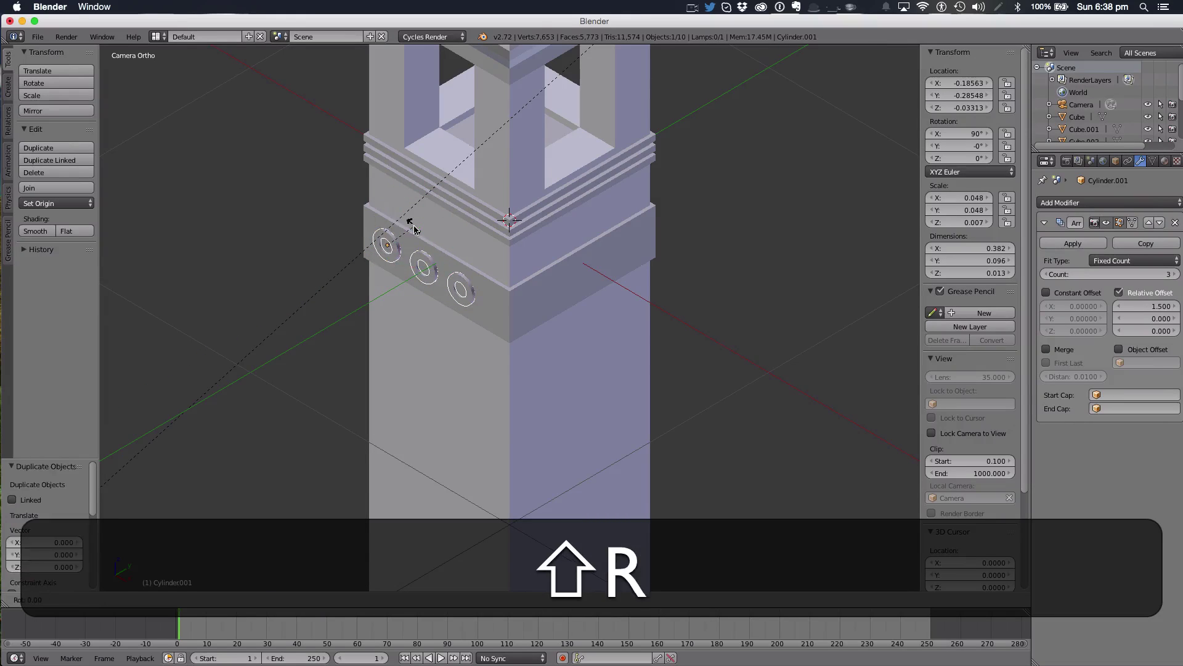
key("z")
key("9")
key("0")
key("Return")
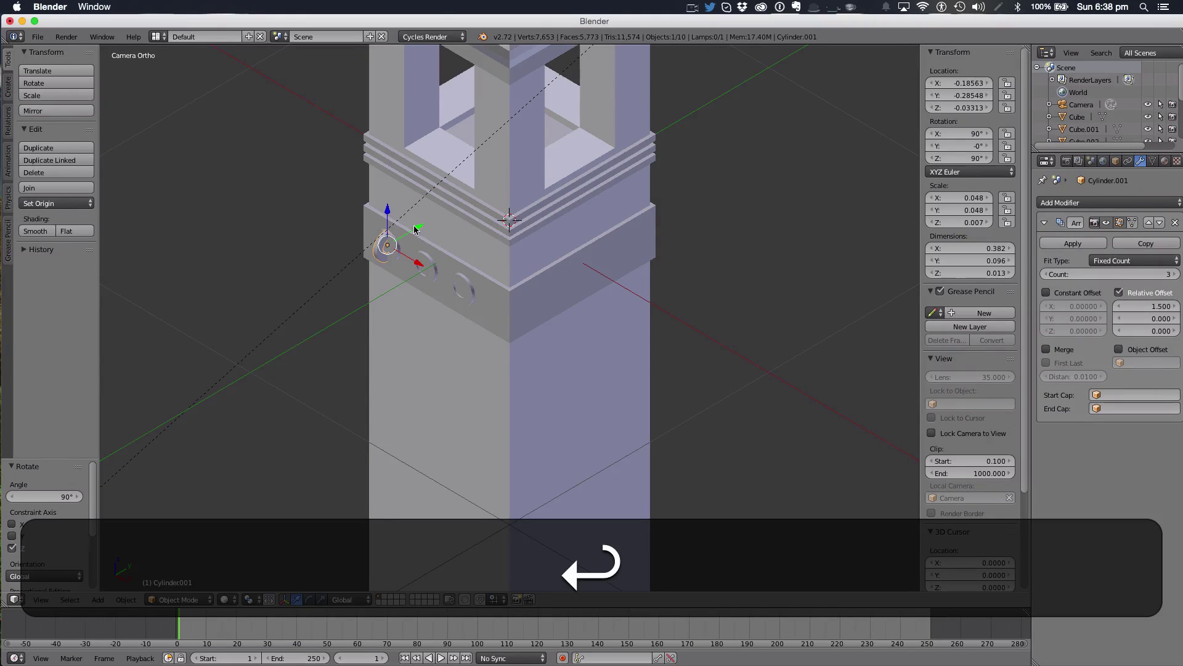
Move the copied row onto the adjacent collar face and deselect everything
left_click_drag(419, 264, 590, 271)
scroll(676, 252, "down", 1)
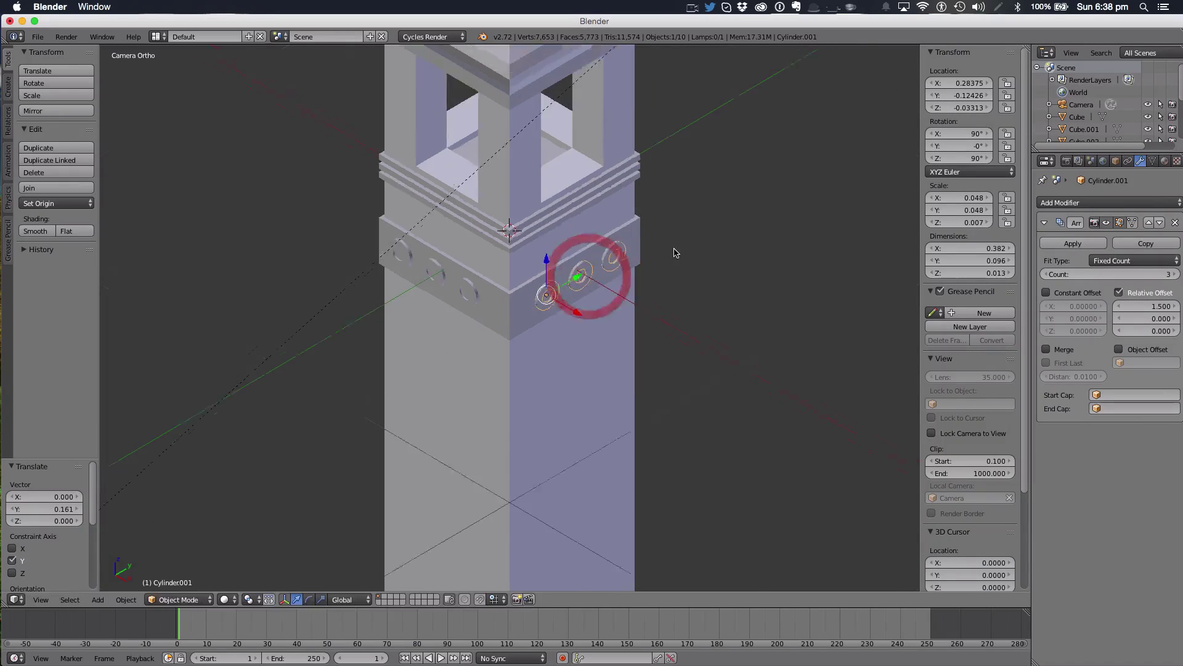
scroll(660, 256, "down", 5)
key("a")
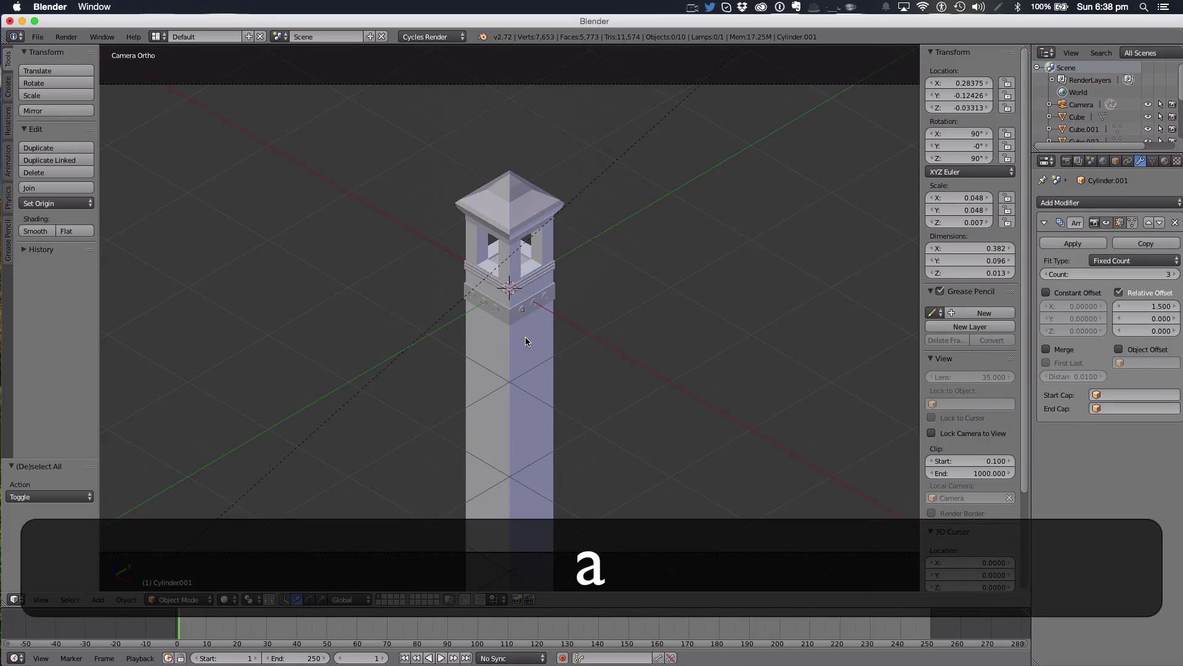
scroll(527, 339, "up", 2)
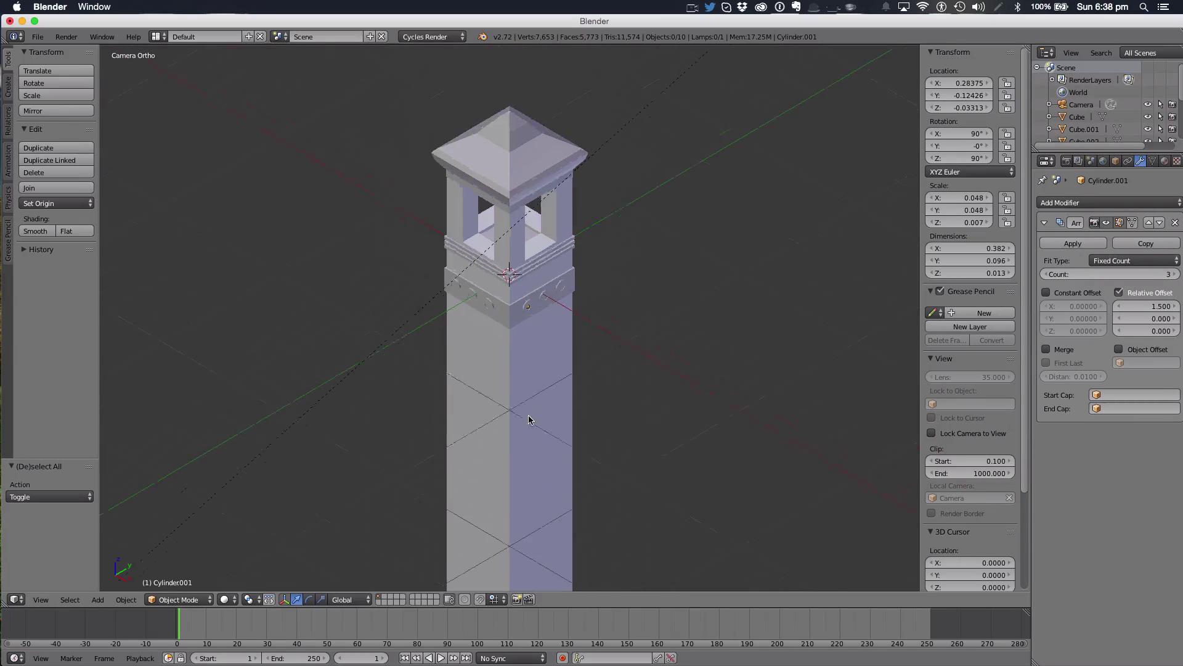
scroll(509, 302, "down", 1)
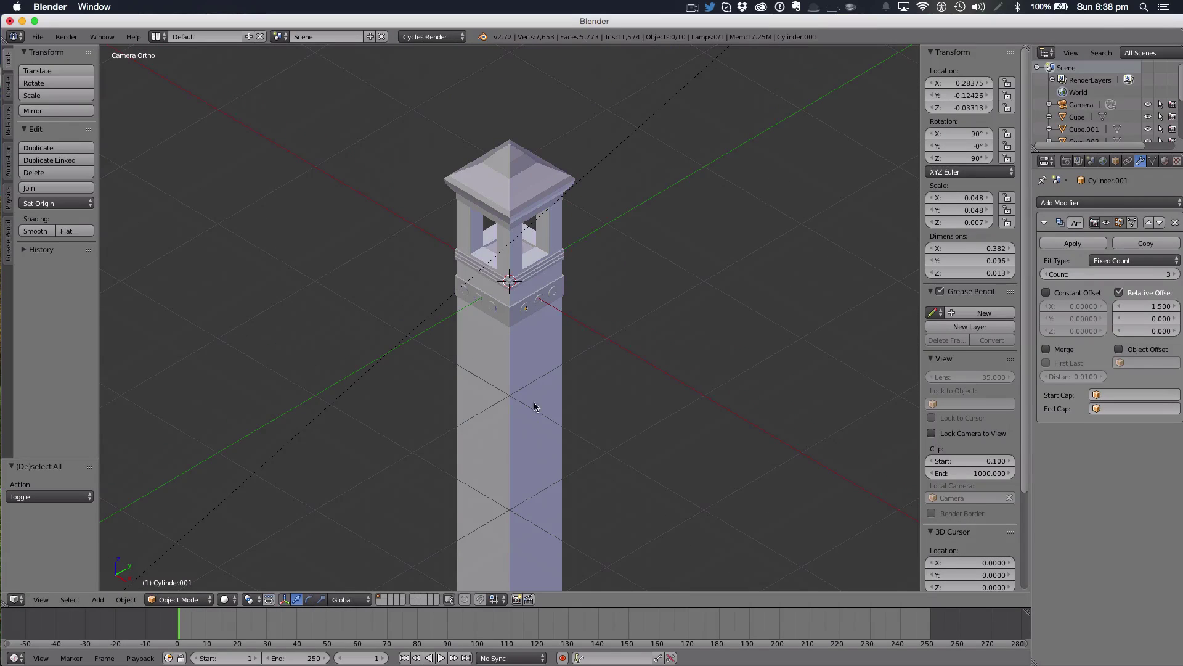
Add a new cube mesh to the scene beside the tower shaft
right_click(527, 378)
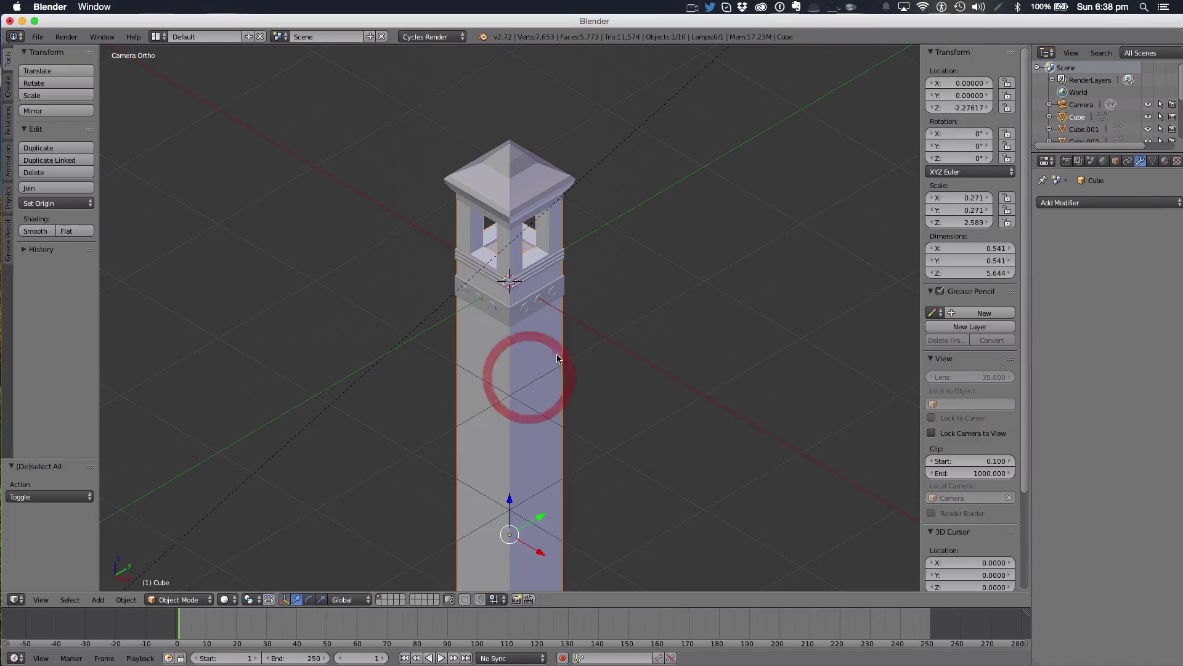
key("shift")
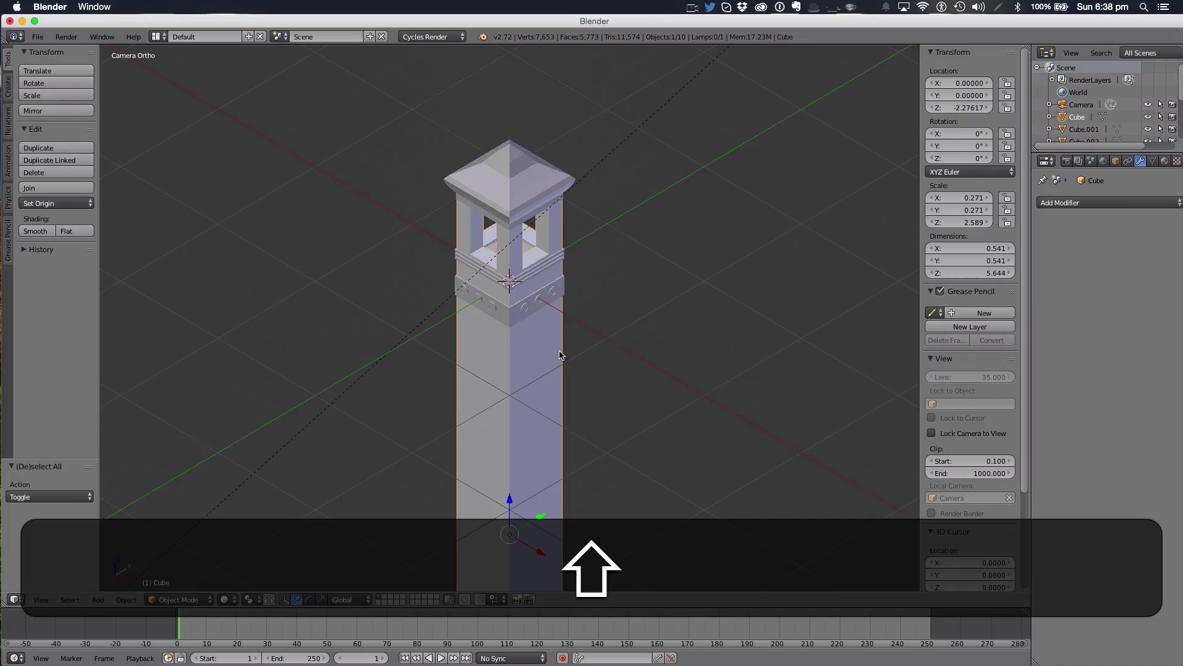
key("shift+a")
mouse_move(558, 352)
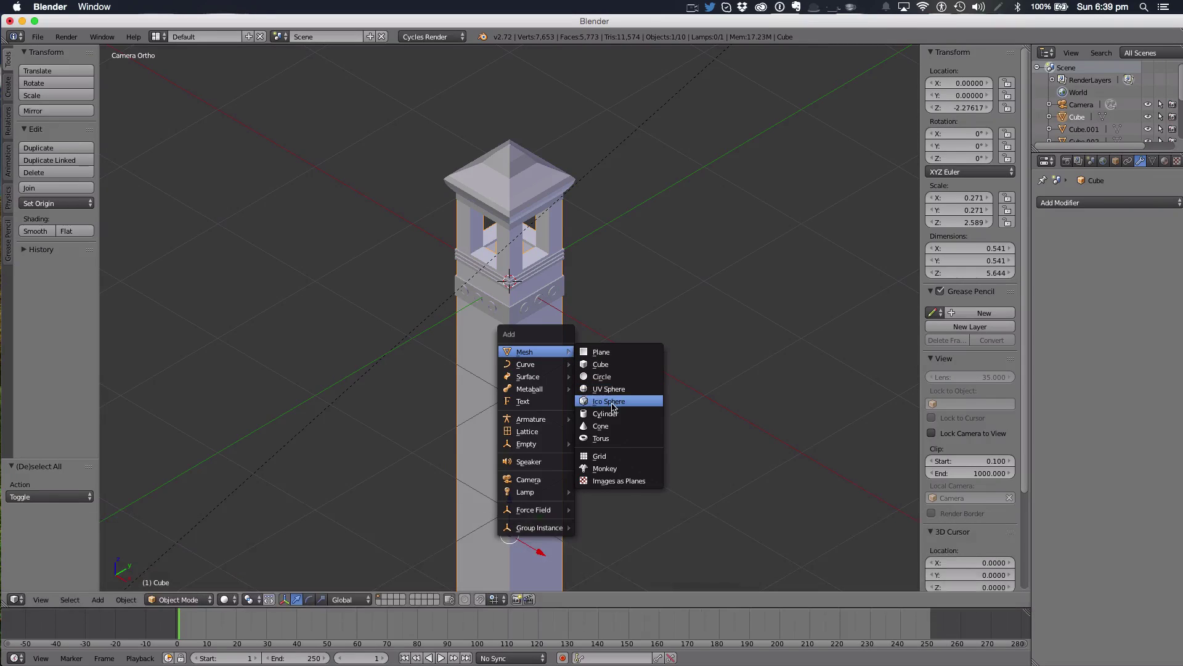
left_click(607, 364)
Flatten the cube along X, squash its height, and lower it
key("s")
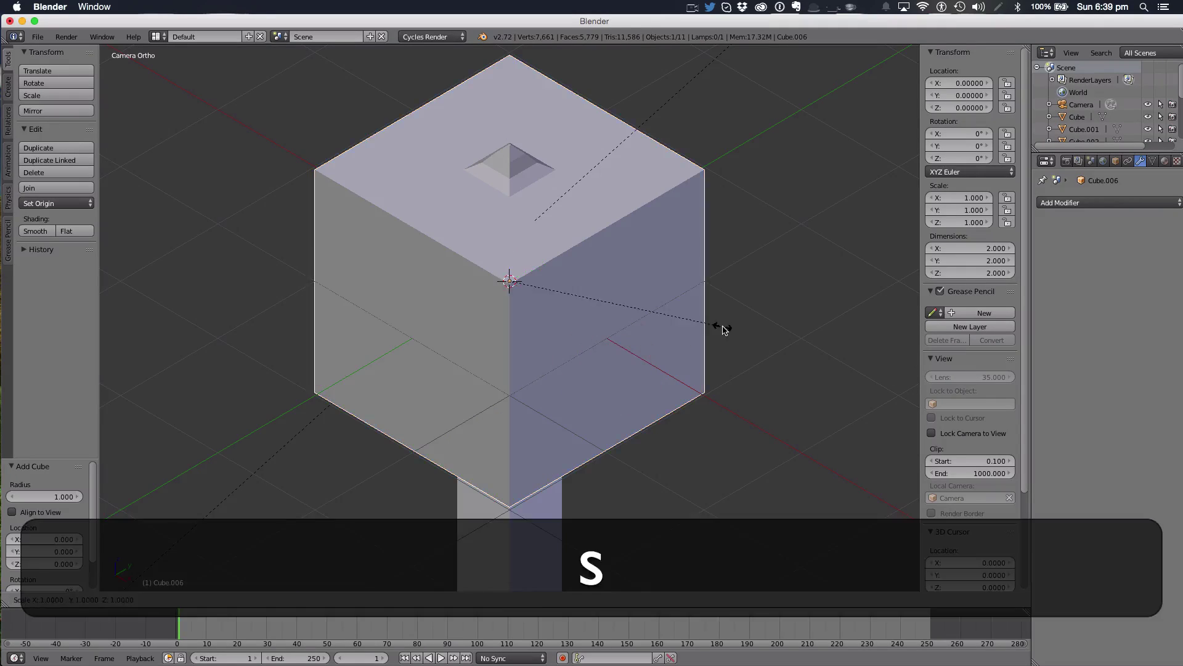
key("x")
left_click(478, 299)
key("s")
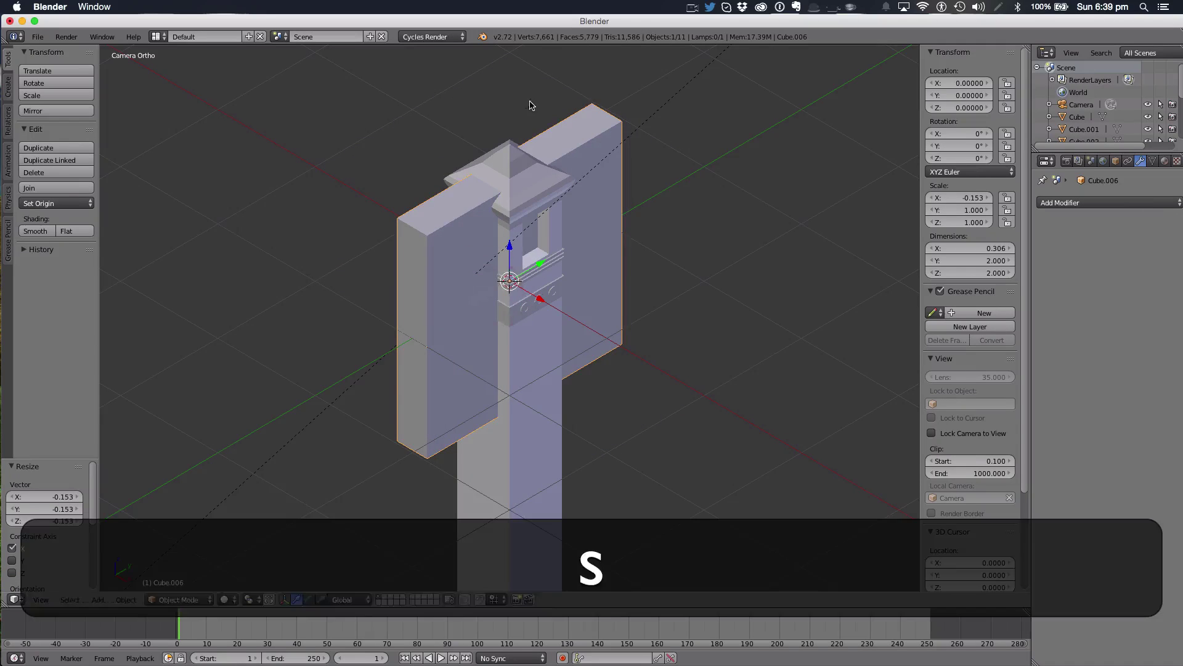
key("z")
left_click(519, 232)
key("g")
key("z")
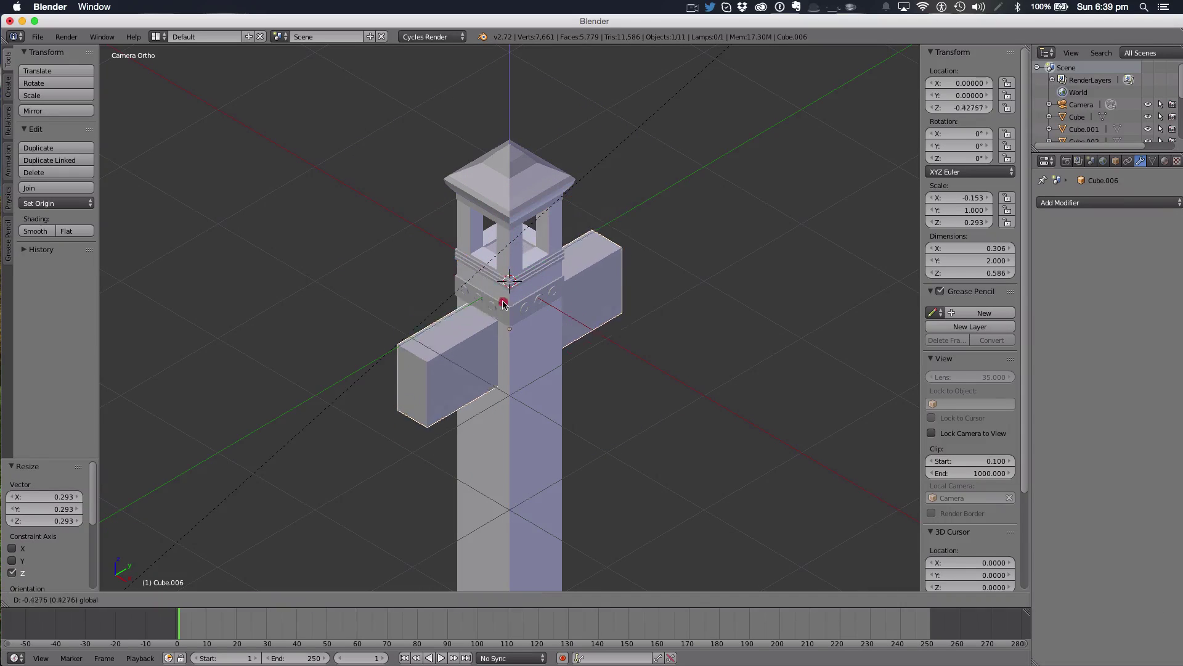
left_click(496, 299)
Thin the block along X, adjust its height, slide it along Y, and shrink it slightly
key("s")
key("x")
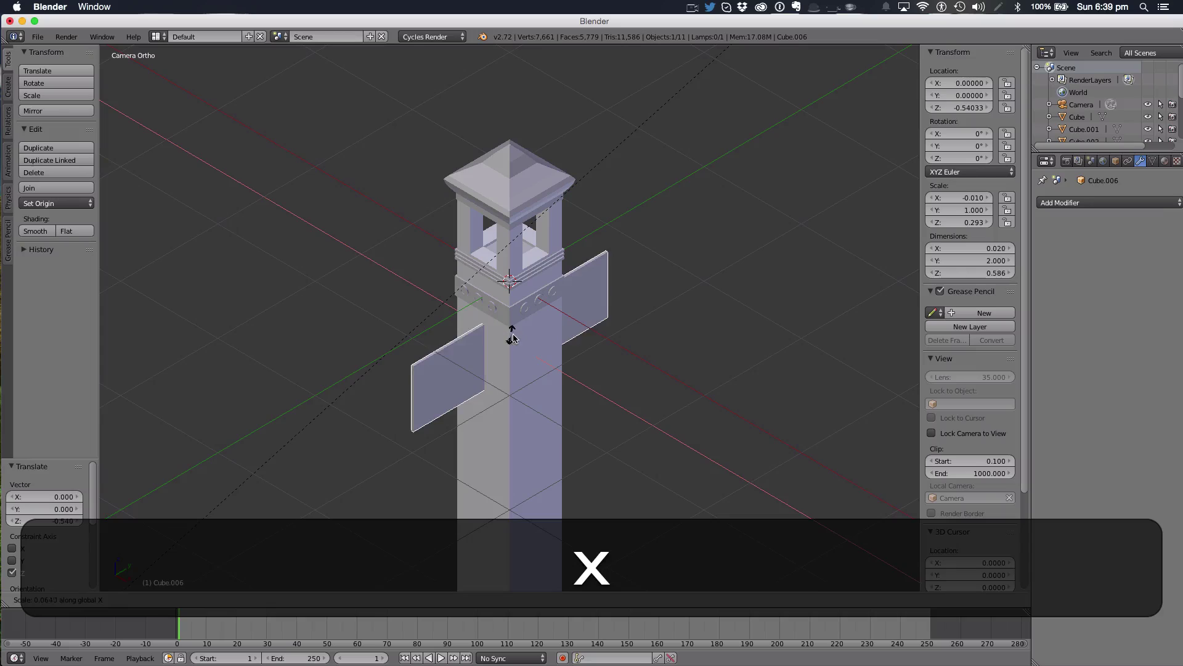
left_click(558, 330)
key("s")
key("z")
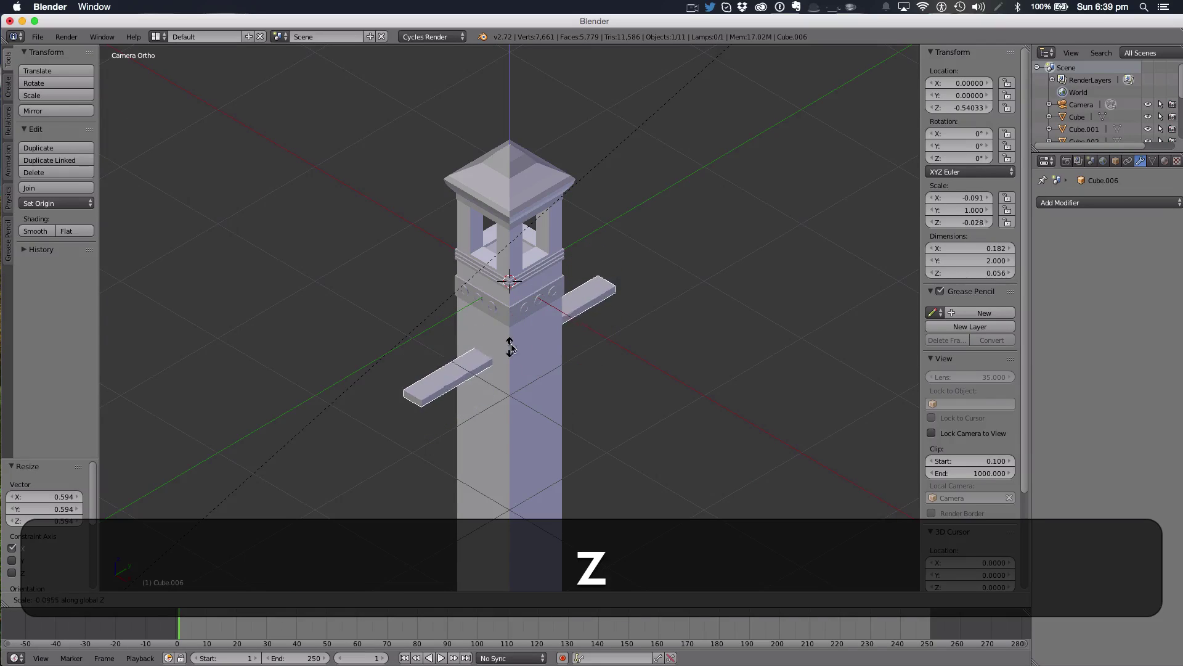
left_click(529, 312)
left_click_drag(542, 323, 547, 284)
key("s")
left_click(603, 307)
Size the block to 0.167 × 1.547 × 0.337 and push it through the shaft's front
key("s")
key("x")
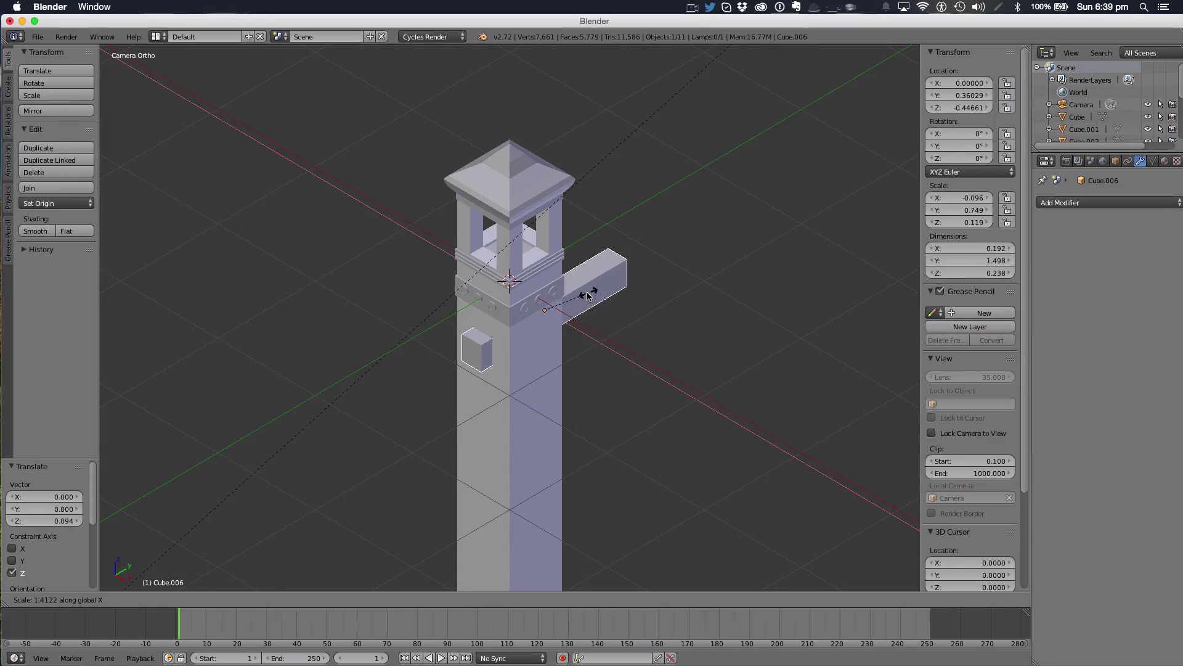
left_click(542, 287)
key("s")
key("z")
left_click(553, 266)
key("s")
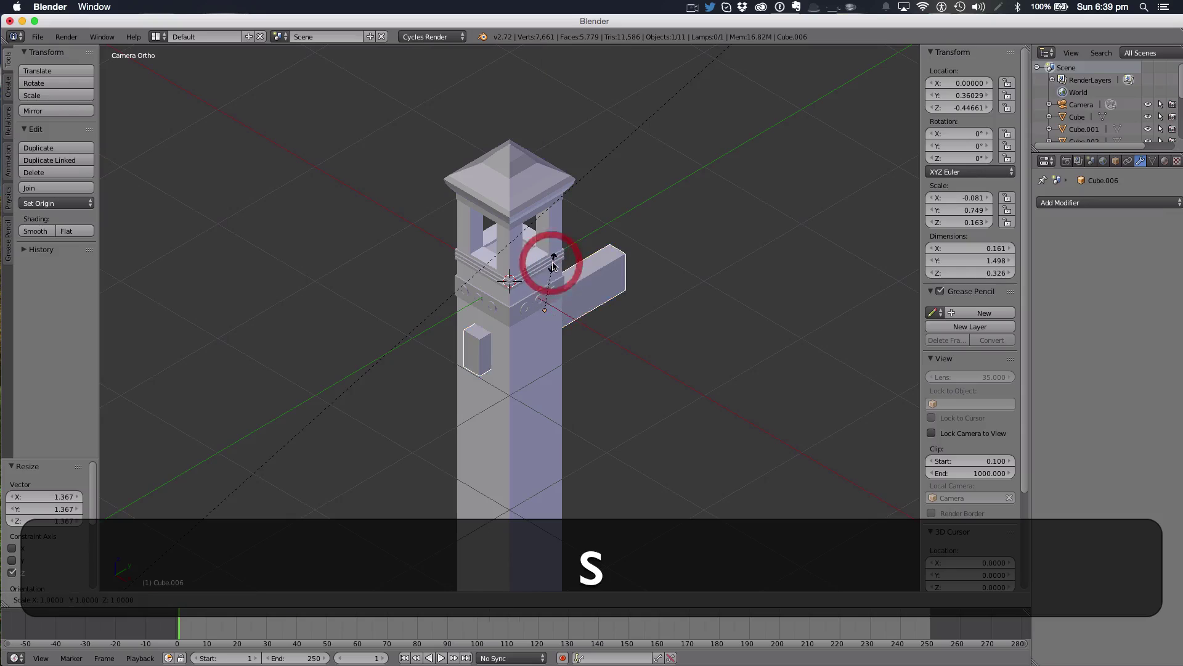
left_click(560, 344)
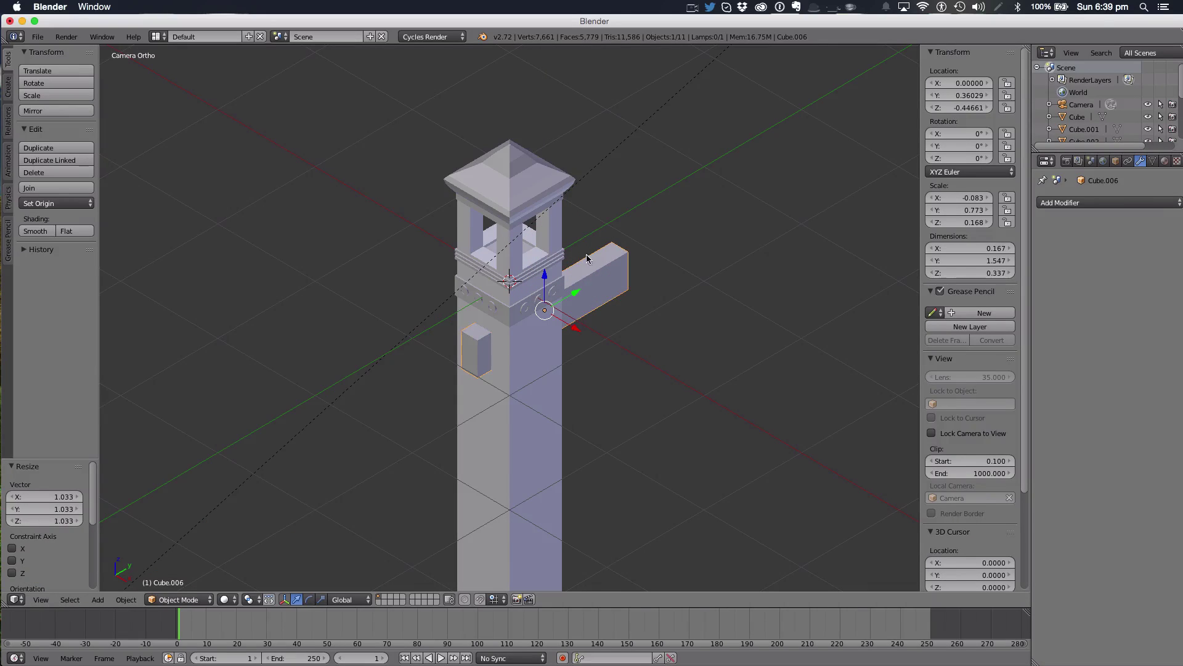
left_click_drag(577, 292, 454, 353)
Apply a Boolean modifier on the shaft using Cube.006, then pull the block clear
right_click(550, 378)
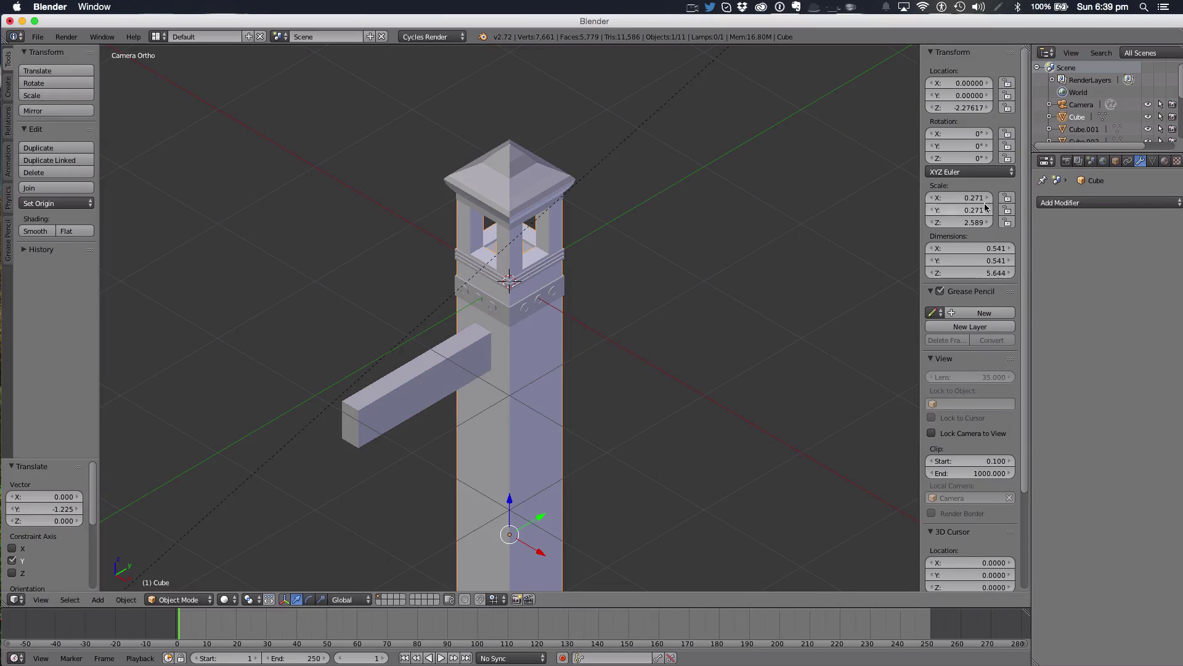
left_click(1085, 202)
left_click(986, 259)
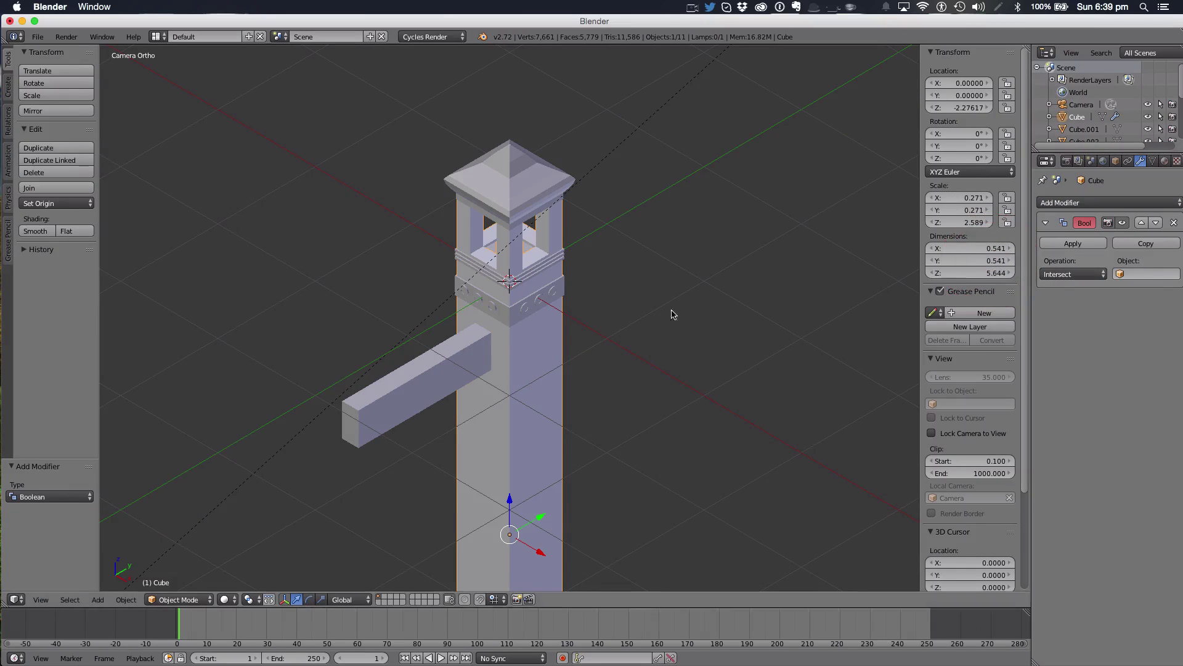
right_click(474, 364)
scroll(1091, 99, "down", 4)
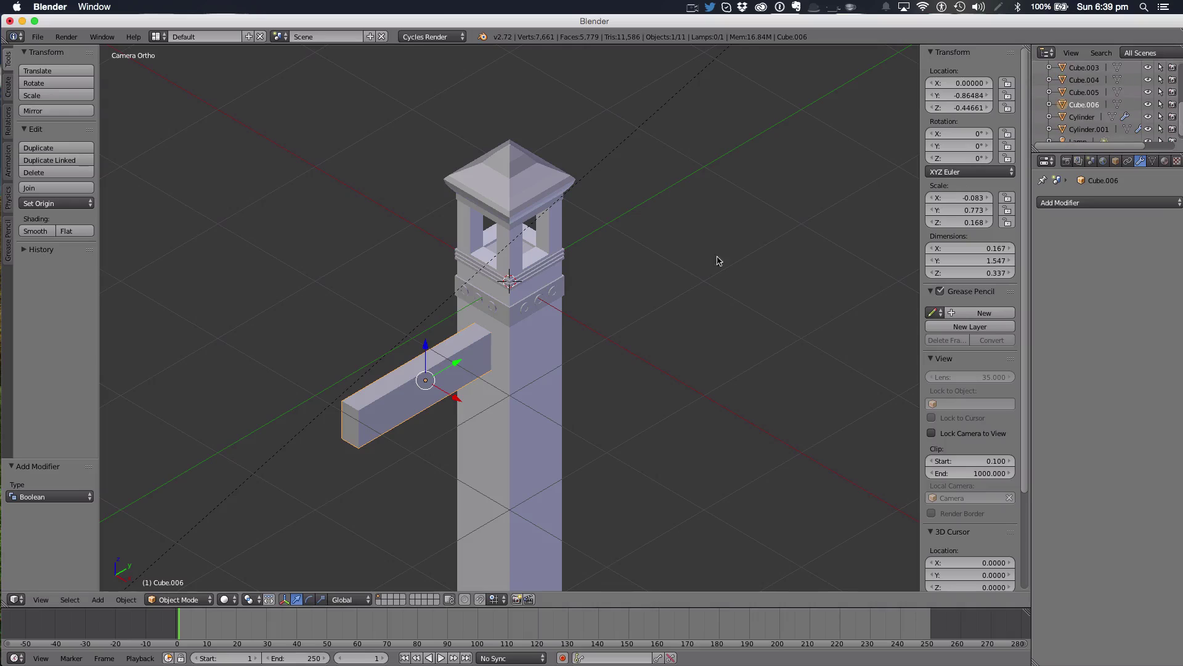
right_click(517, 347)
left_click(1131, 275)
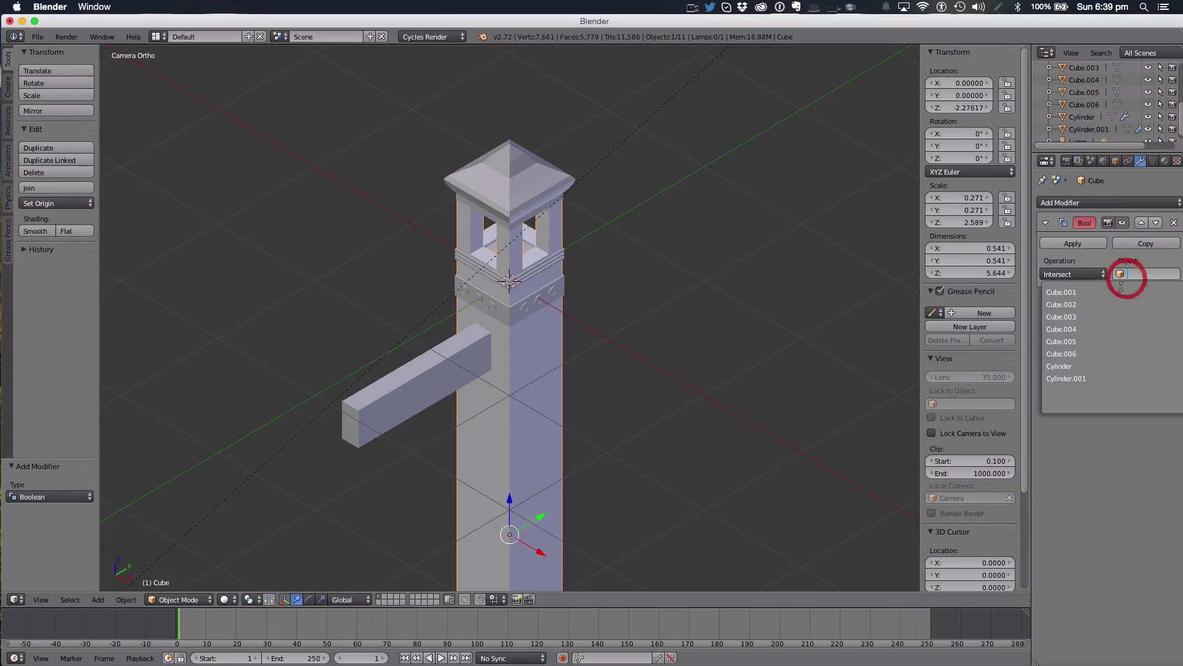
left_click(1098, 356)
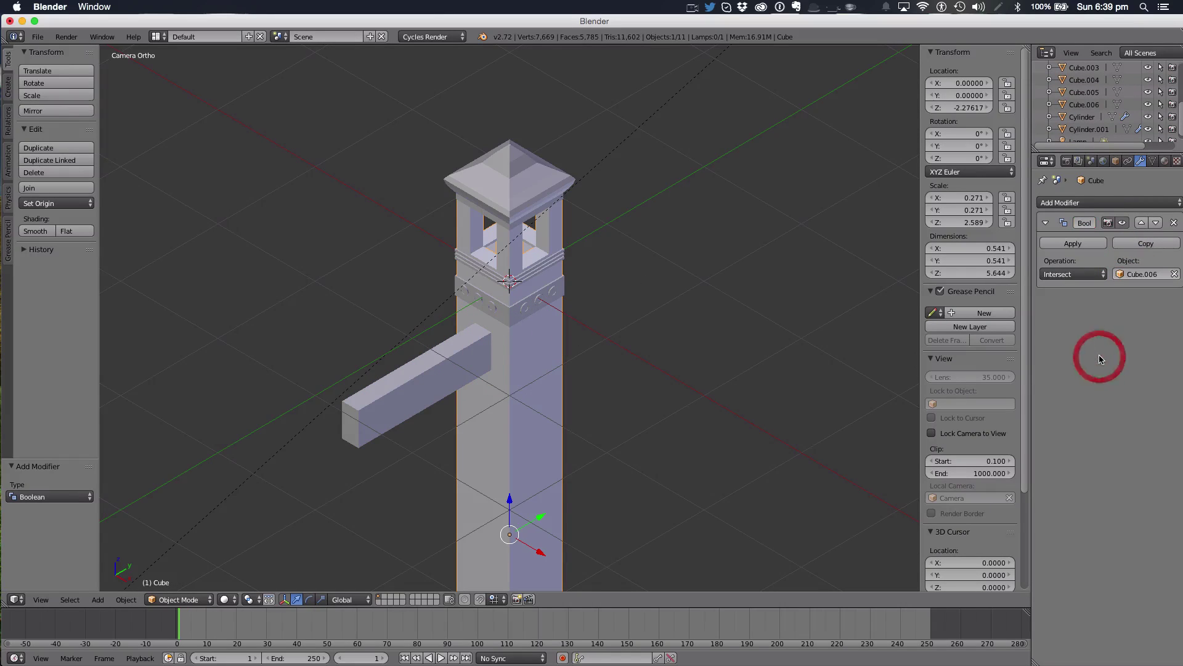
left_click(1066, 243)
right_click_drag(454, 356, 308, 349)
Slide the block back along Y, flatten it into a thin plank, and lower it
key("y")
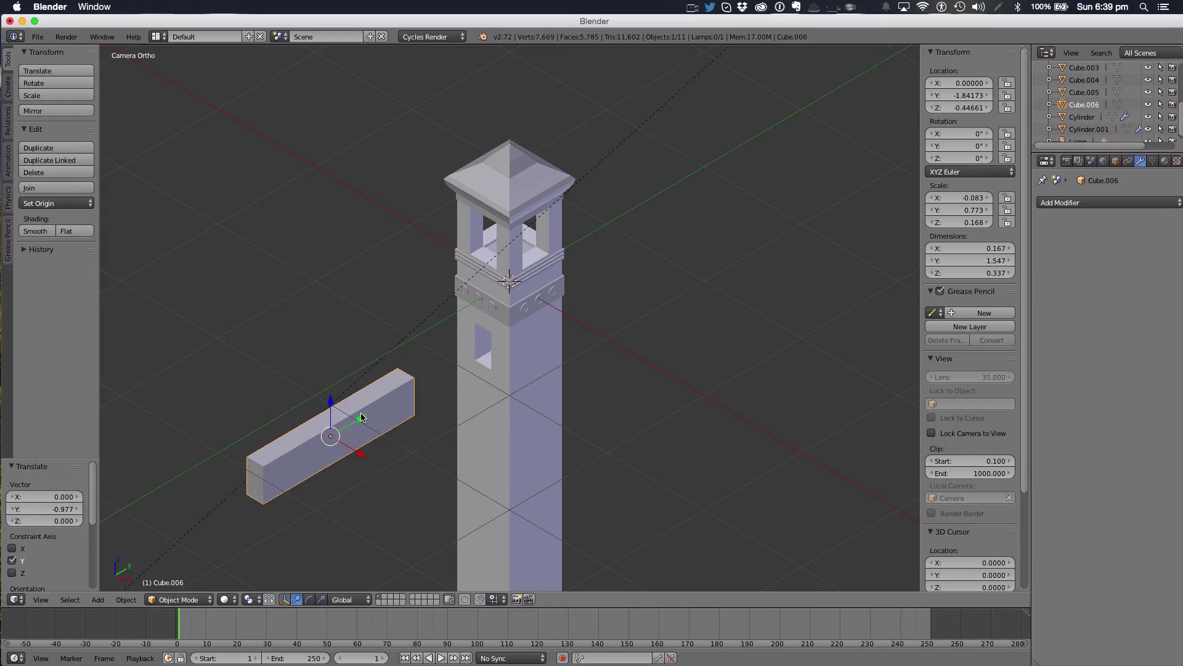
left_click_drag(362, 418, 450, 371)
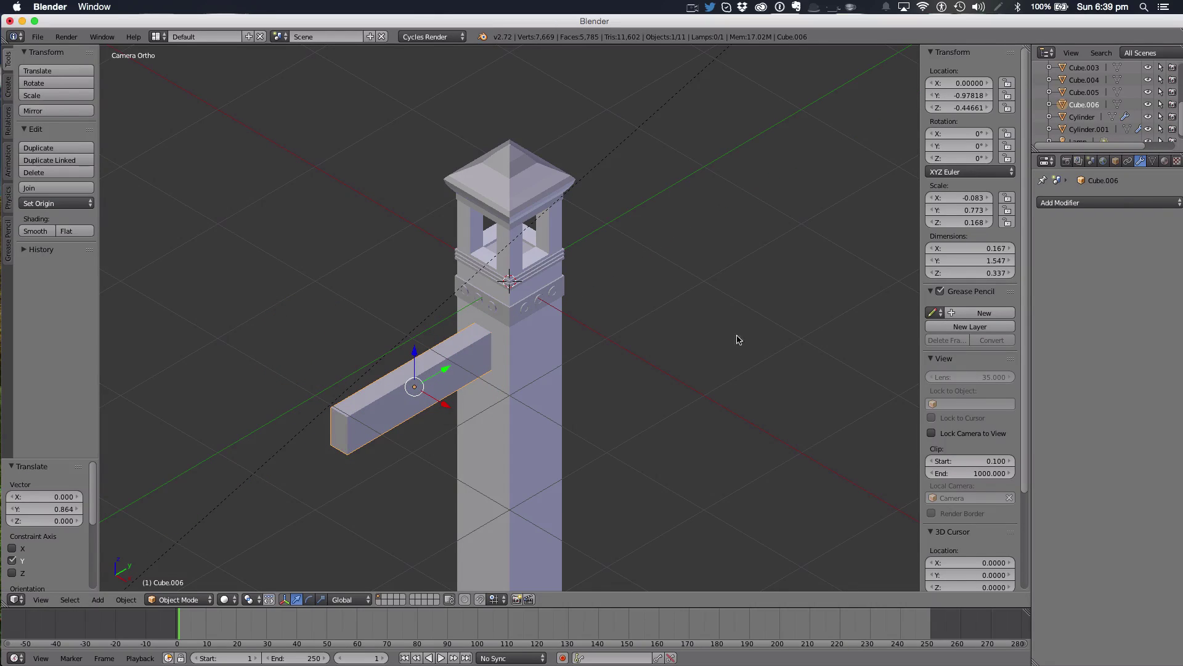
key("s")
key("z")
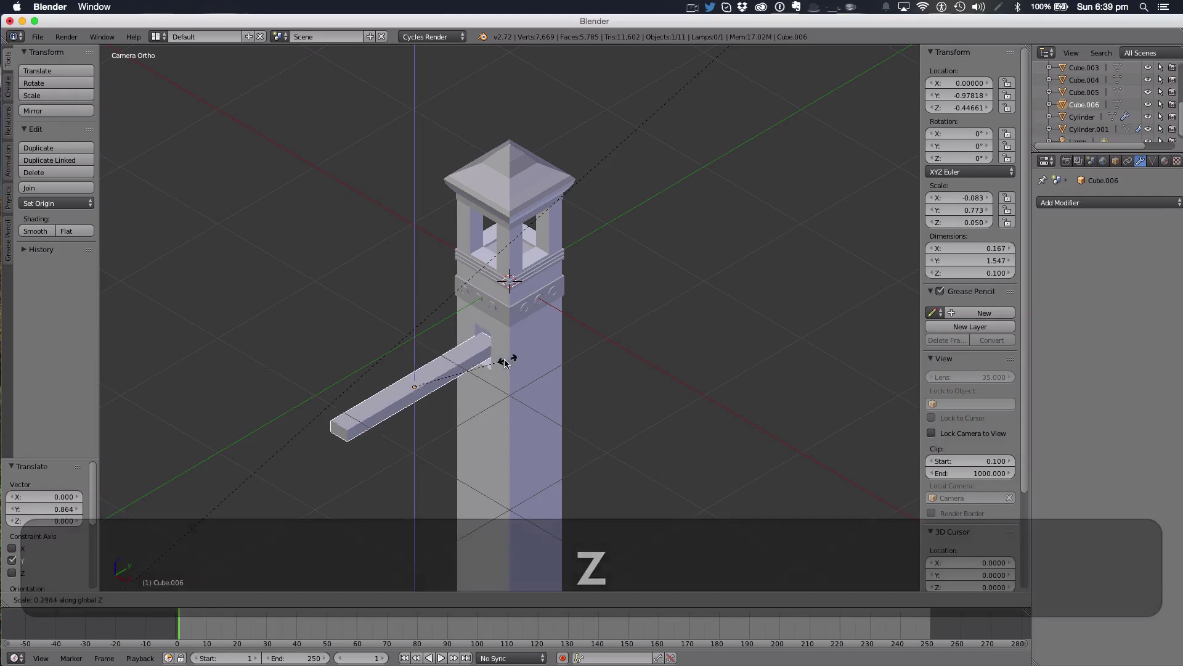
left_click(415, 369)
left_click(405, 361)
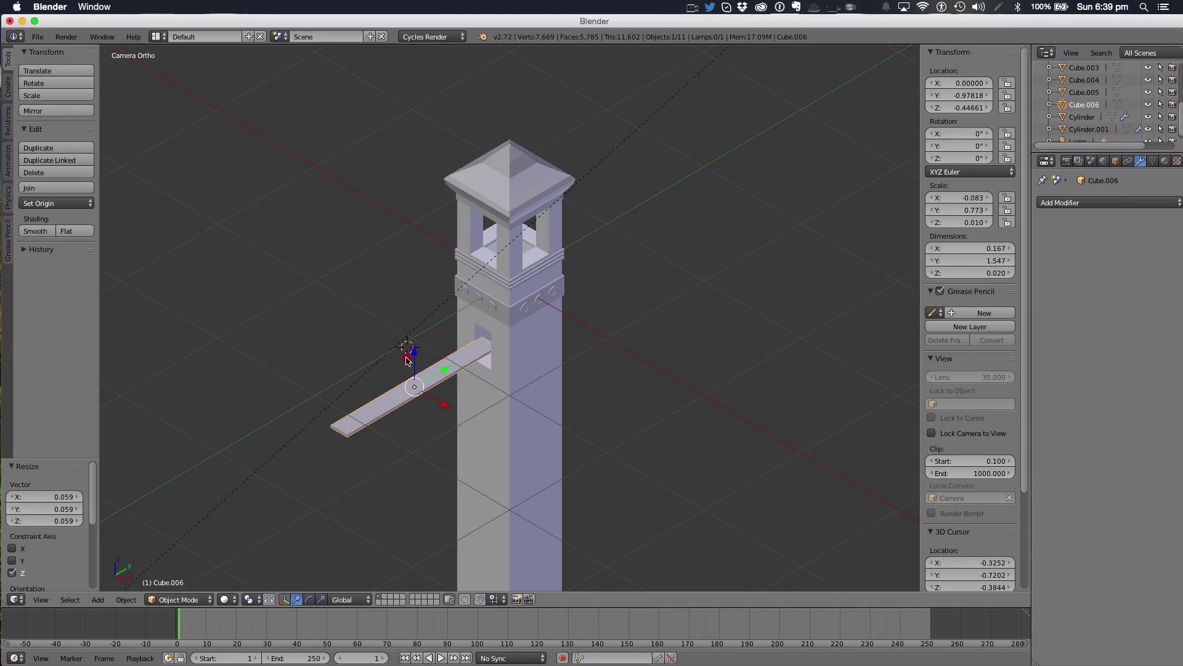
key("g")
key("z")
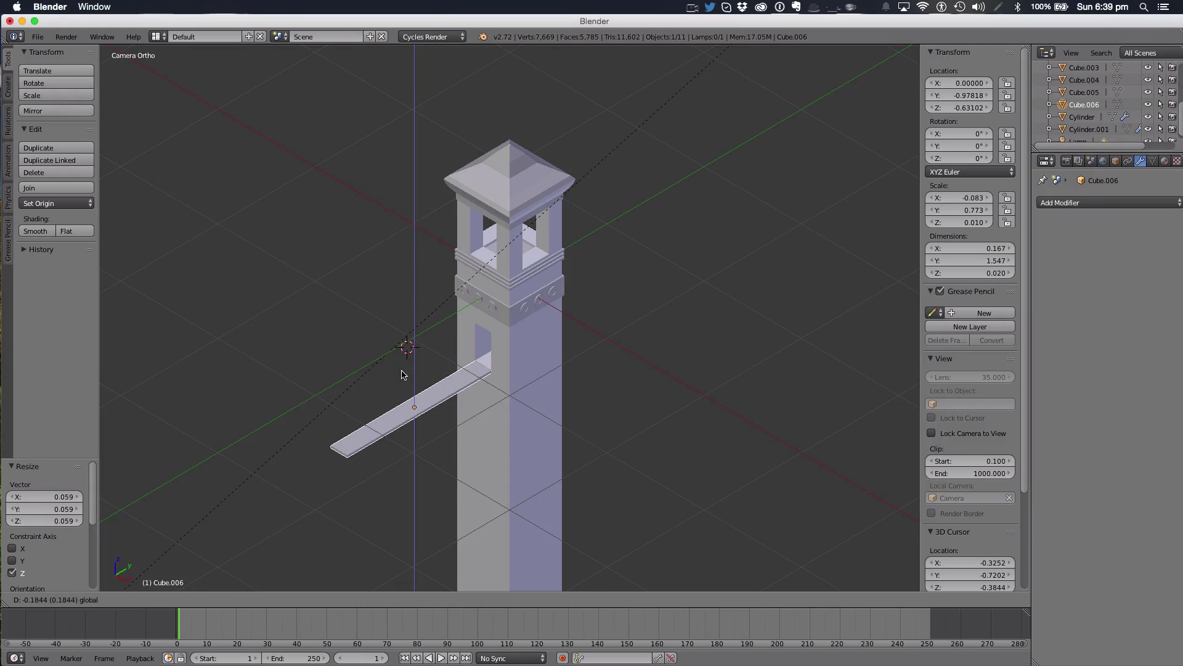
left_click(402, 370)
Stretch the plank about 5.7 times along Y into a long walkway reaching the door
key("Home")
scroll(661, 312, "down", 3)
key("s")
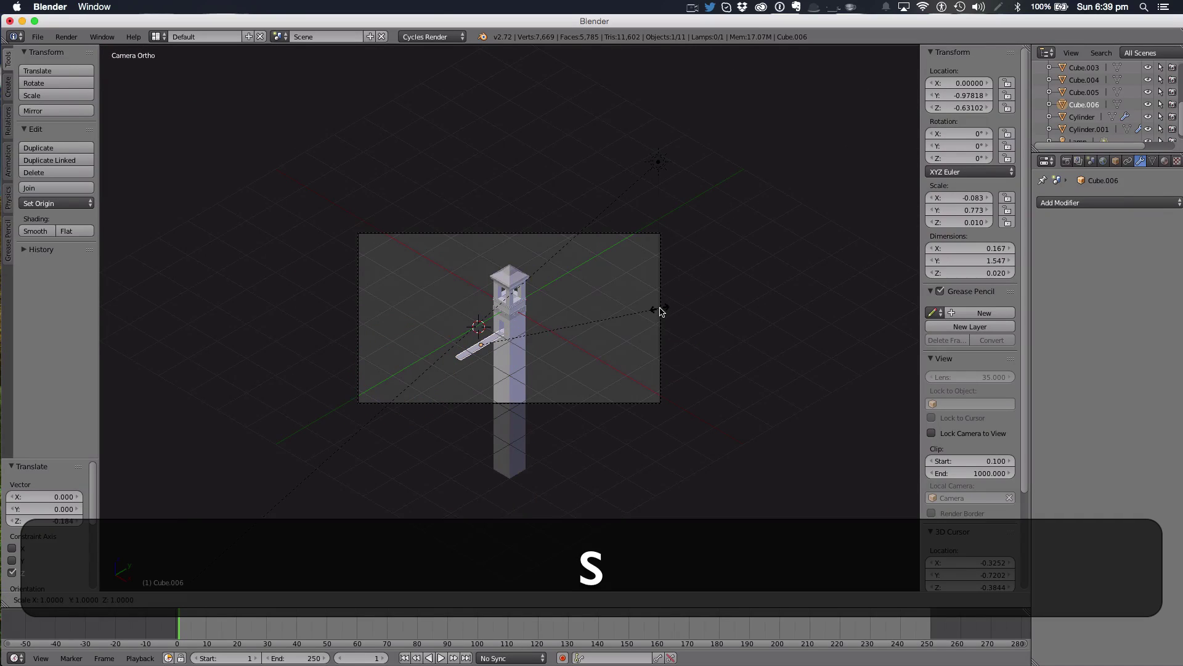
key("y")
left_click(682, 127)
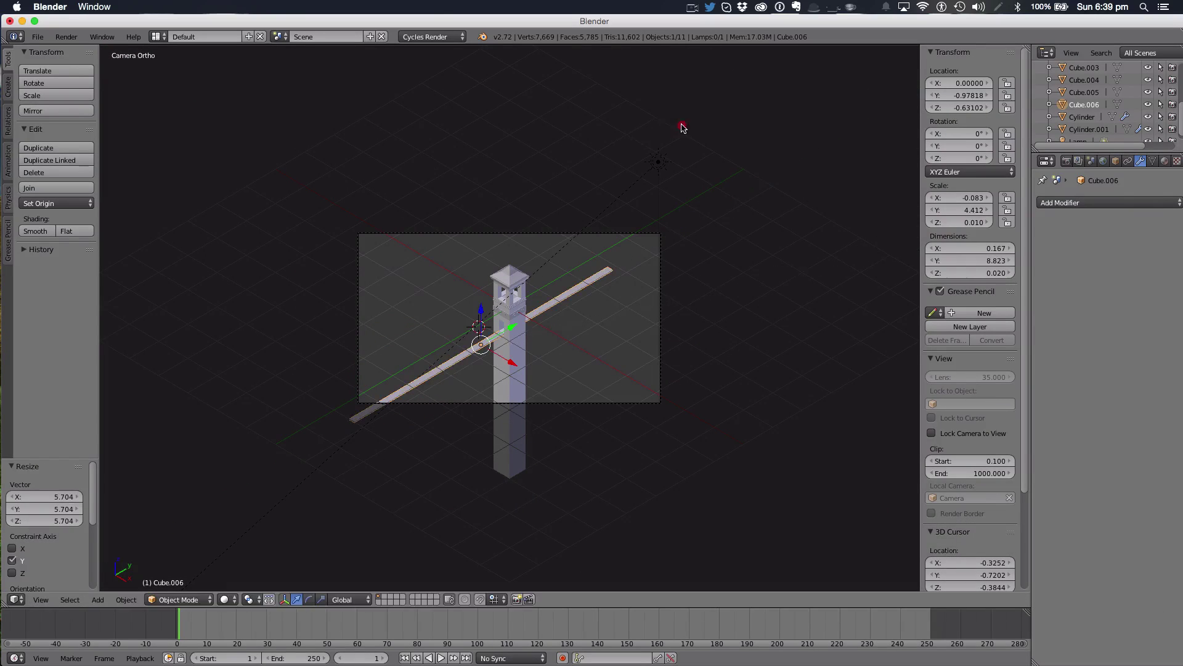
left_click_drag(509, 332, 399, 395)
scroll(400, 395, "up", 8)
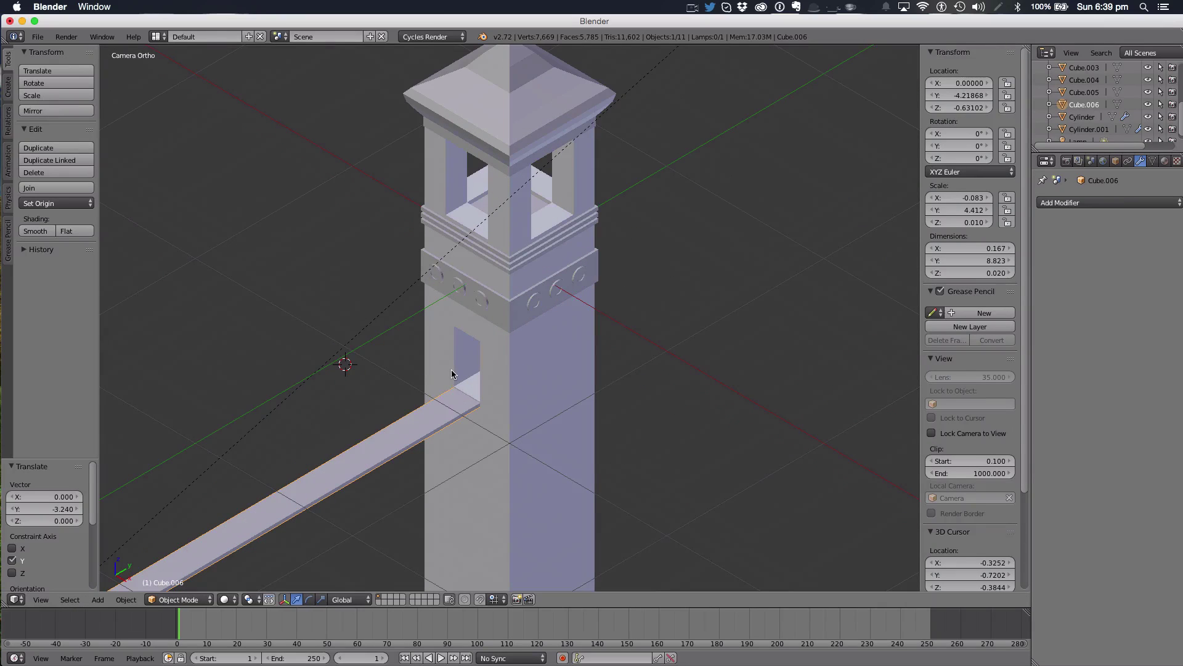
scroll(343, 410, "down", 7)
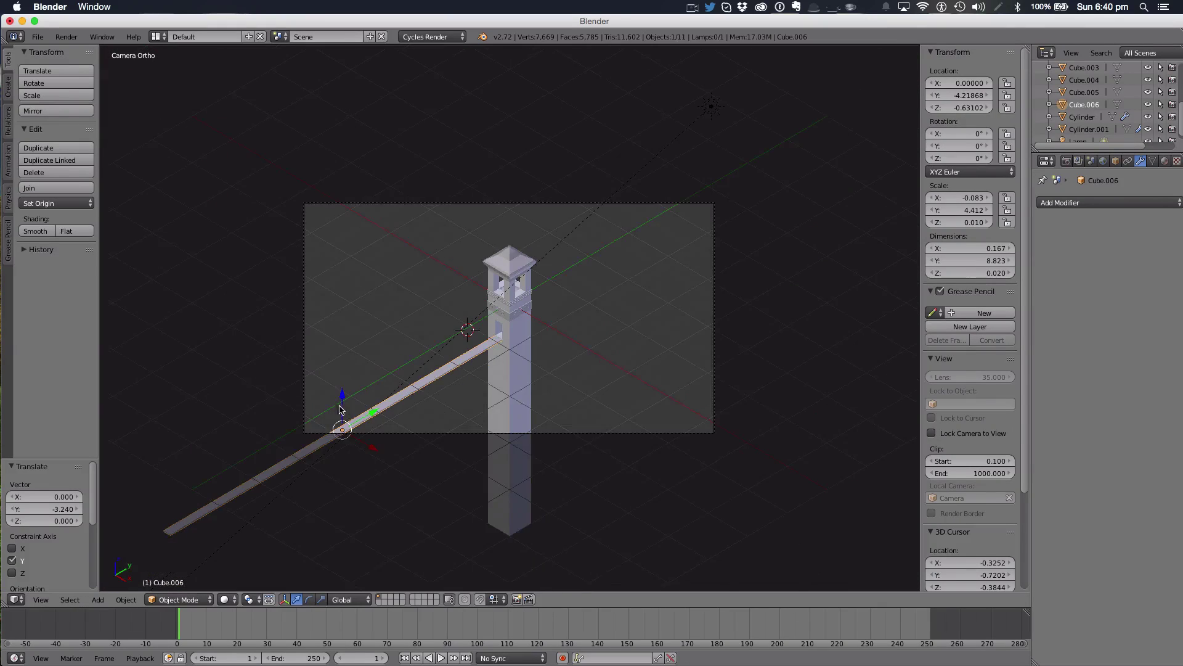
scroll(339, 394, "up", 7)
Deselect everything, inspect the whole scene, and return to the camera view
key("a")
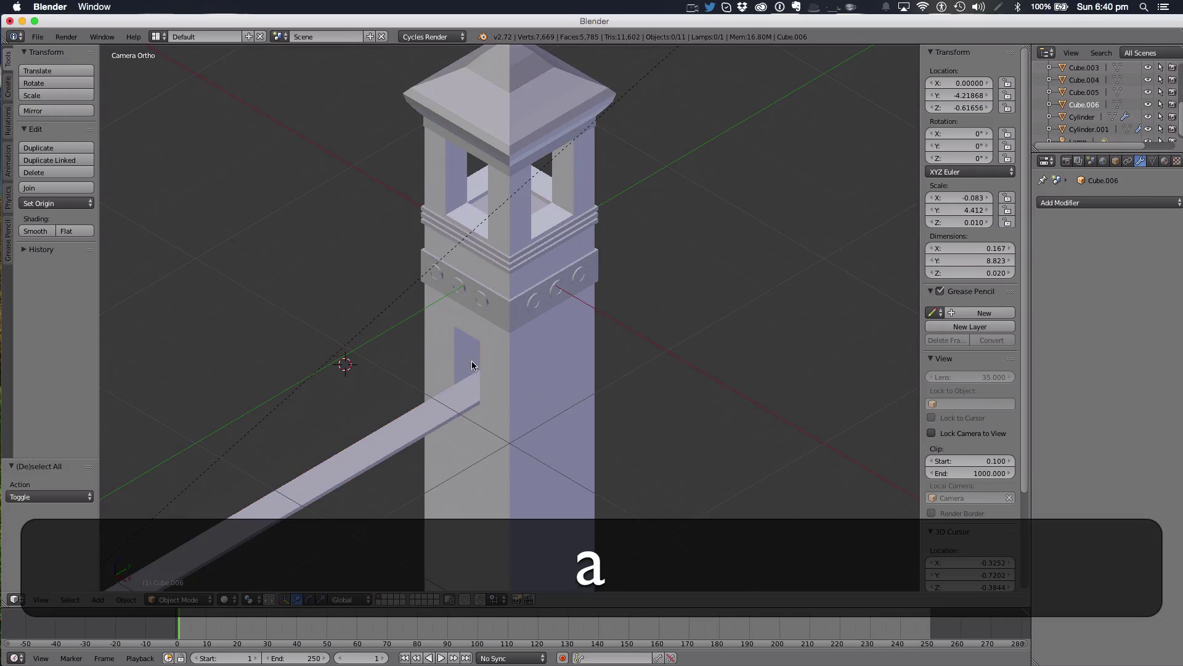
scroll(486, 383, "down", 5)
middle_click_drag(647, 346, 642, 345)
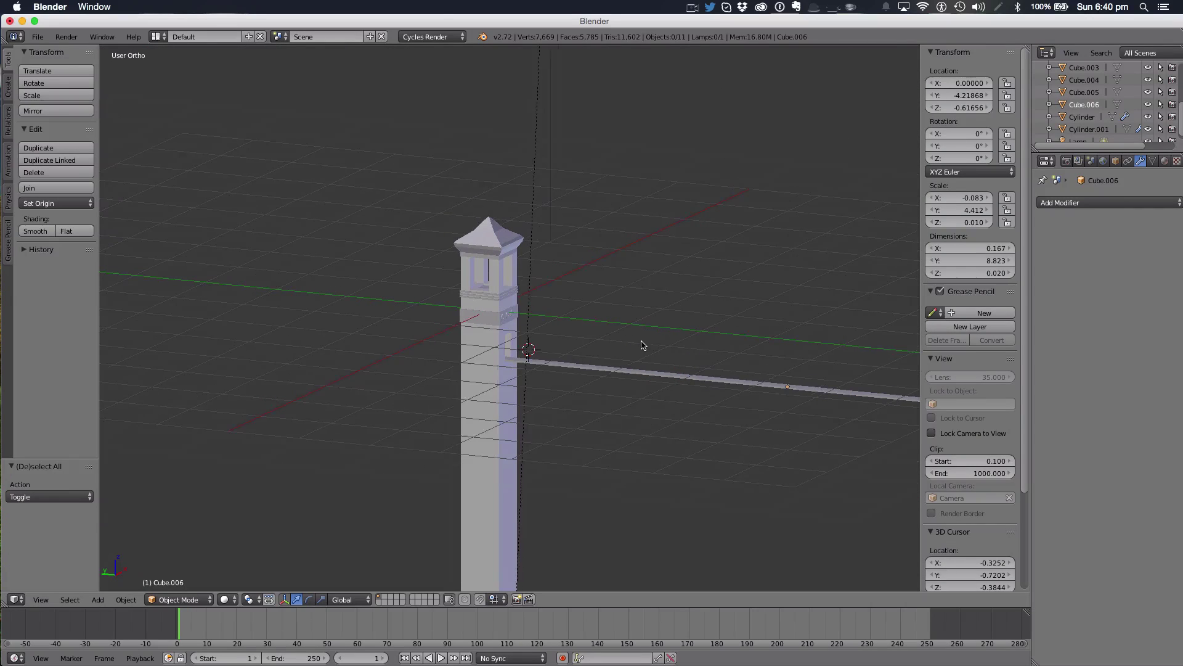
key("0")
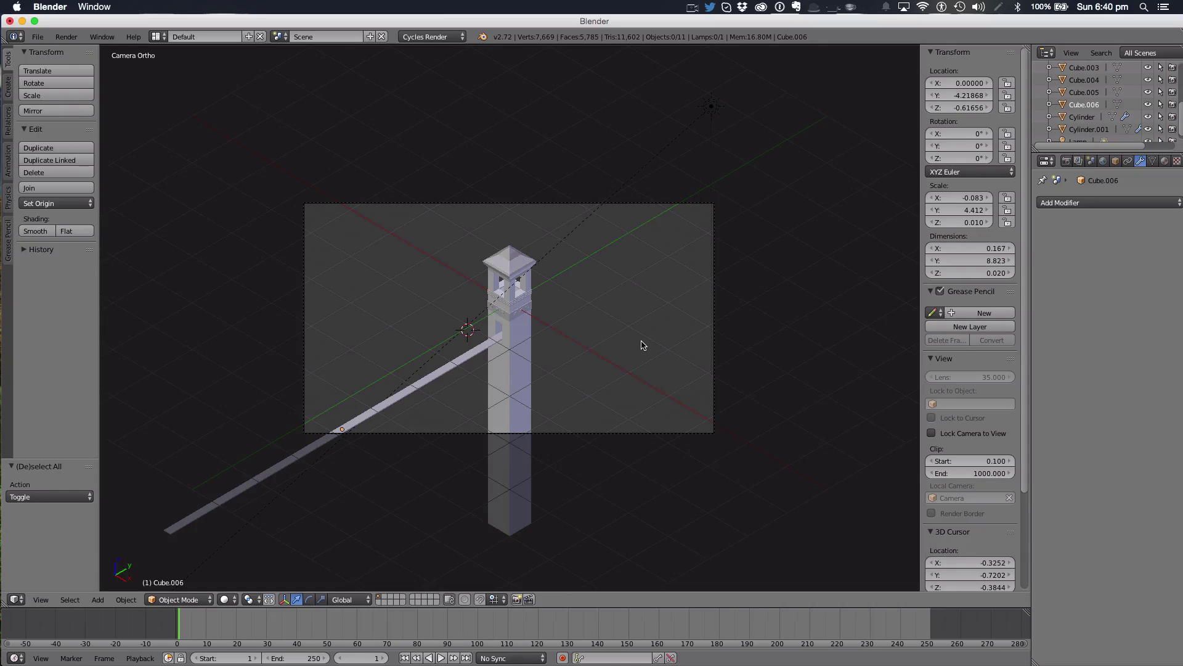
key("shift+c")
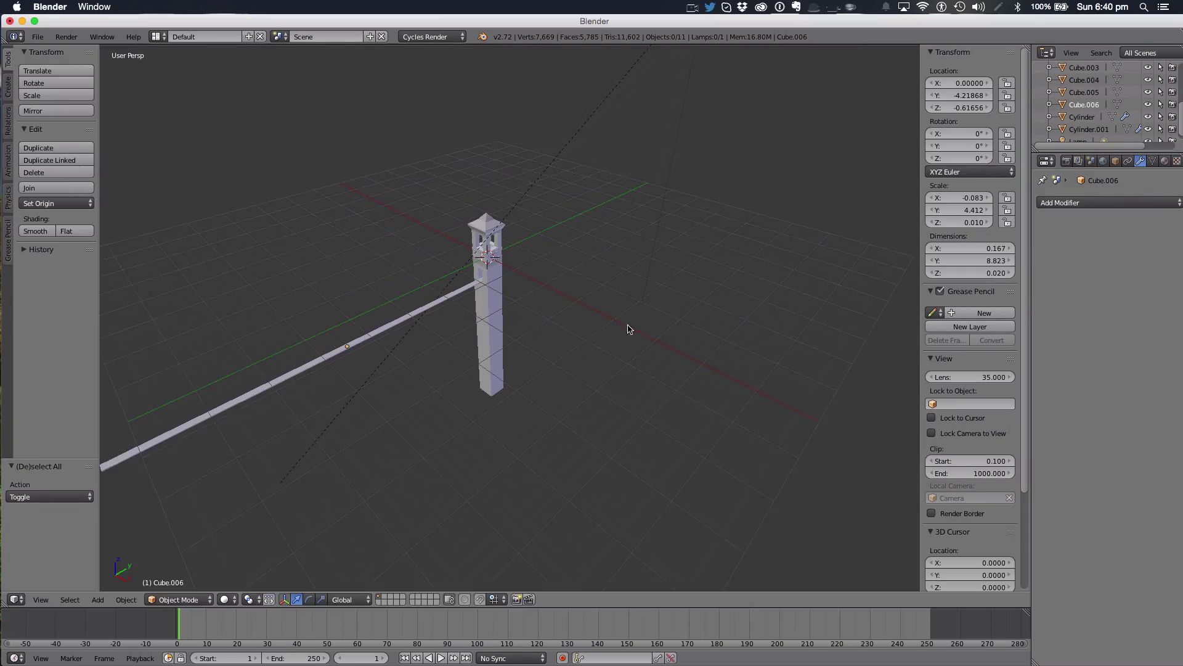
middle_click_drag(628, 329, 550, 327)
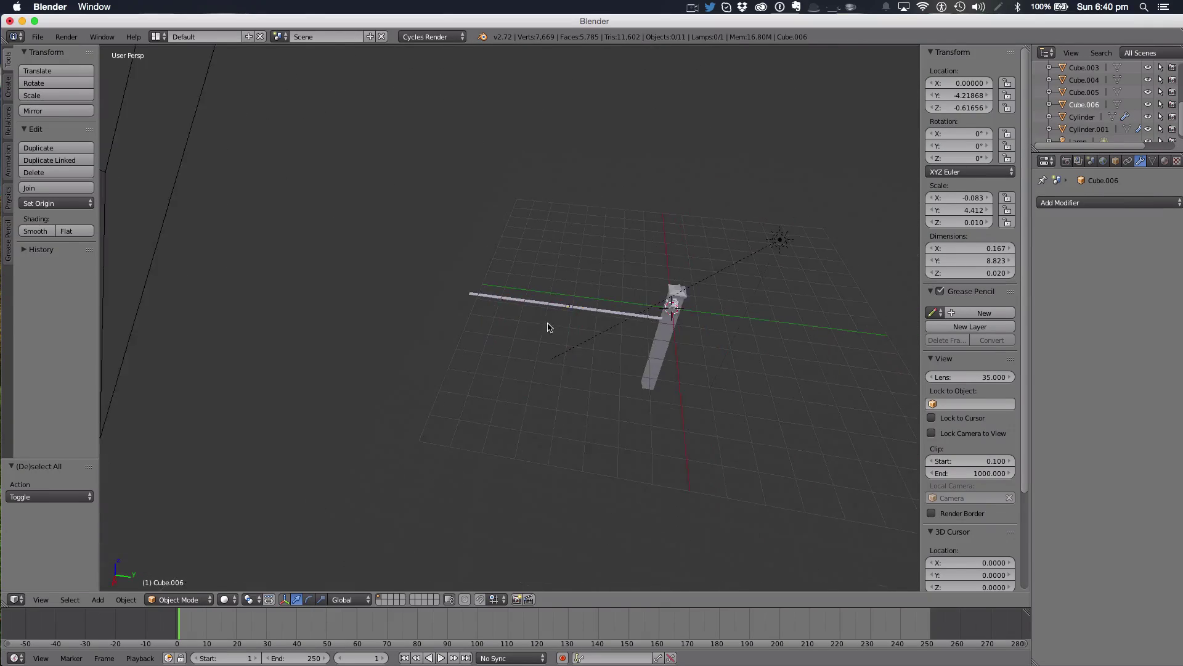
key("KP_0")
Add a plane and set its rotation to X 54°, Y 0°, Z 45°
scroll(556, 326, "up", 3)
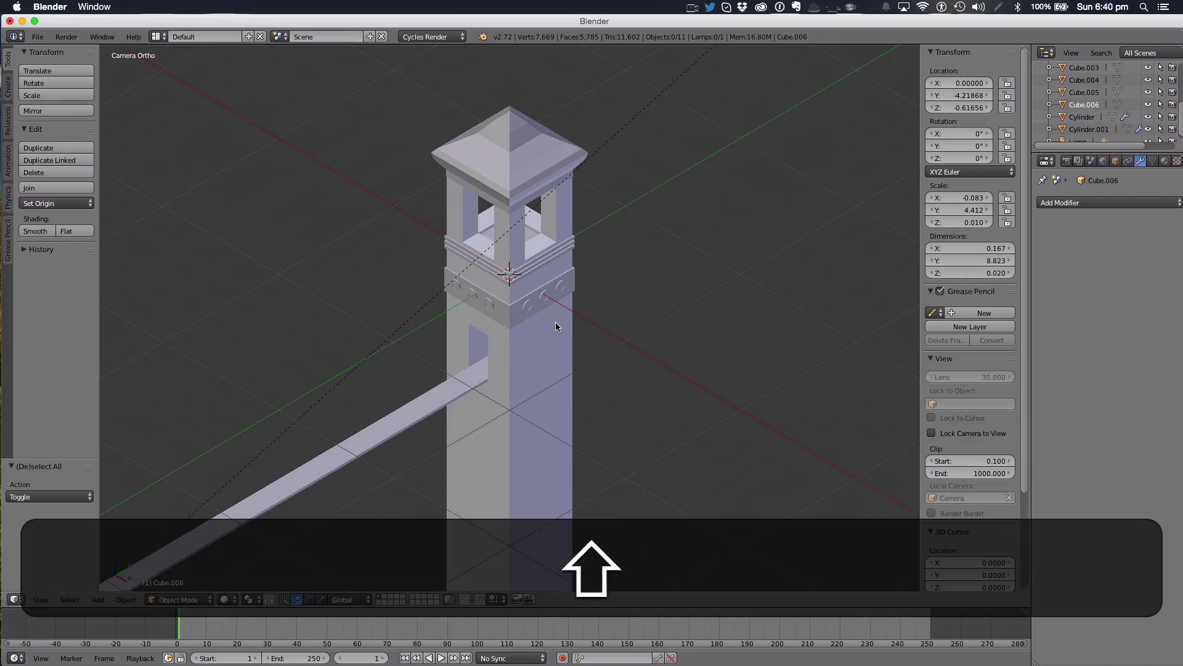
key("shift+a")
left_click(616, 320)
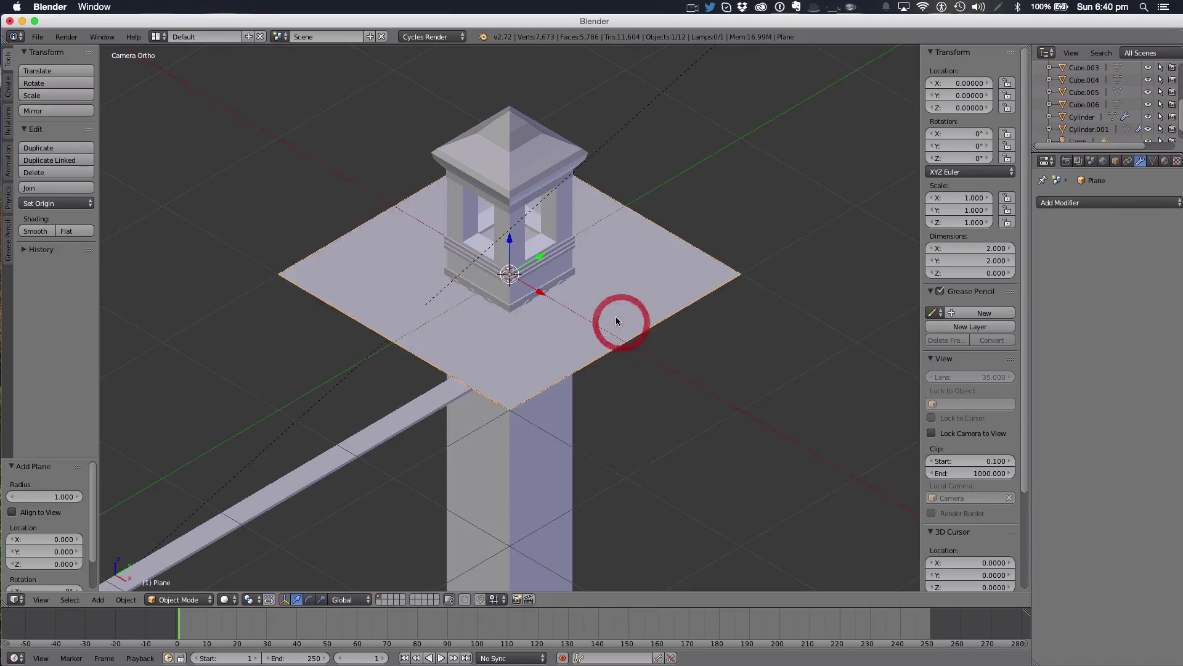
scroll(618, 311, "down", 6)
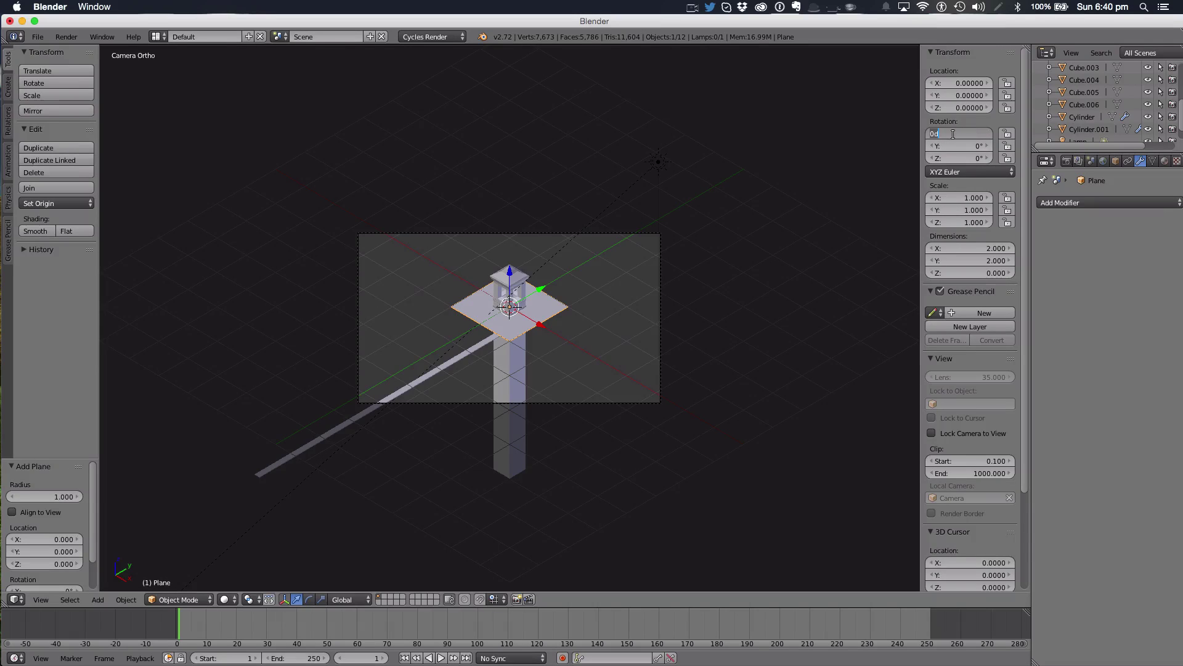
type("54")
key("Tab")
type("0")
key("Tab")
type("45")
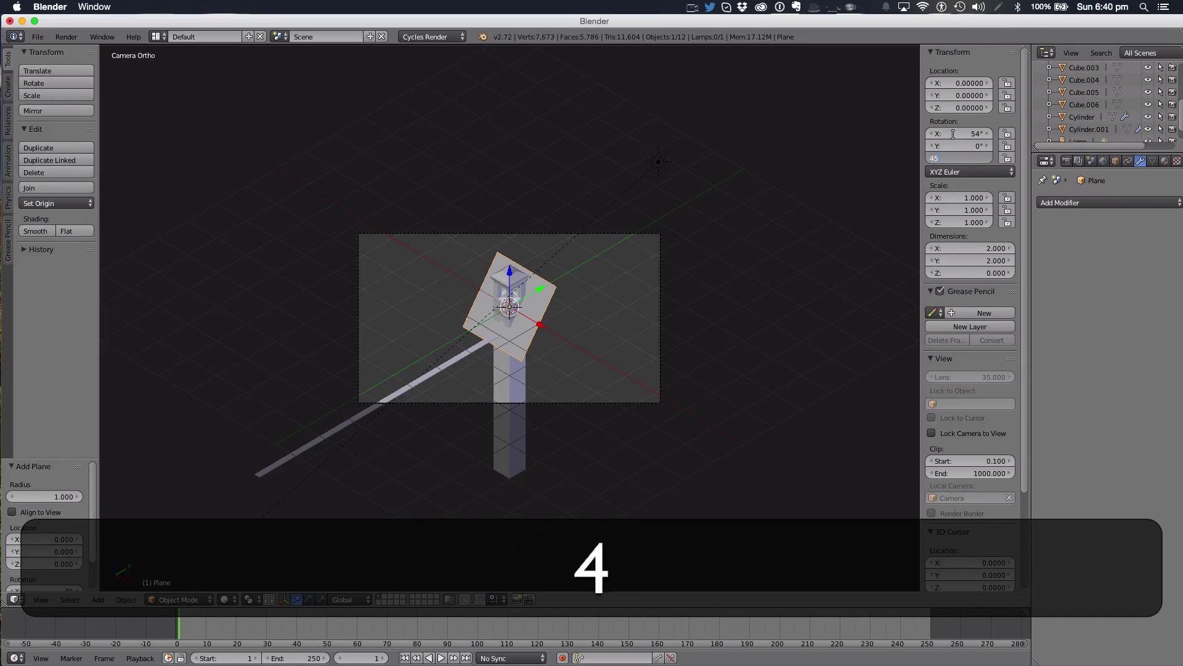
key("Return")
Position the plane along X and Y behind the tower using front and side orthographic views
middle_click_drag(515, 216, 672, 220)
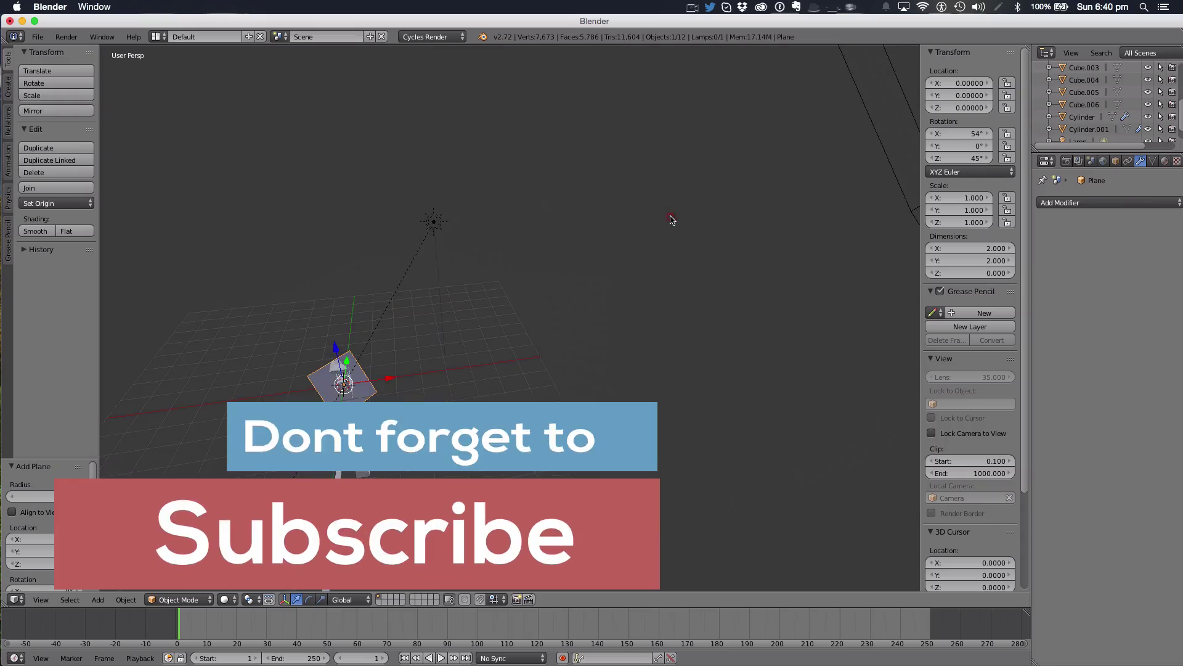
key("KP_1")
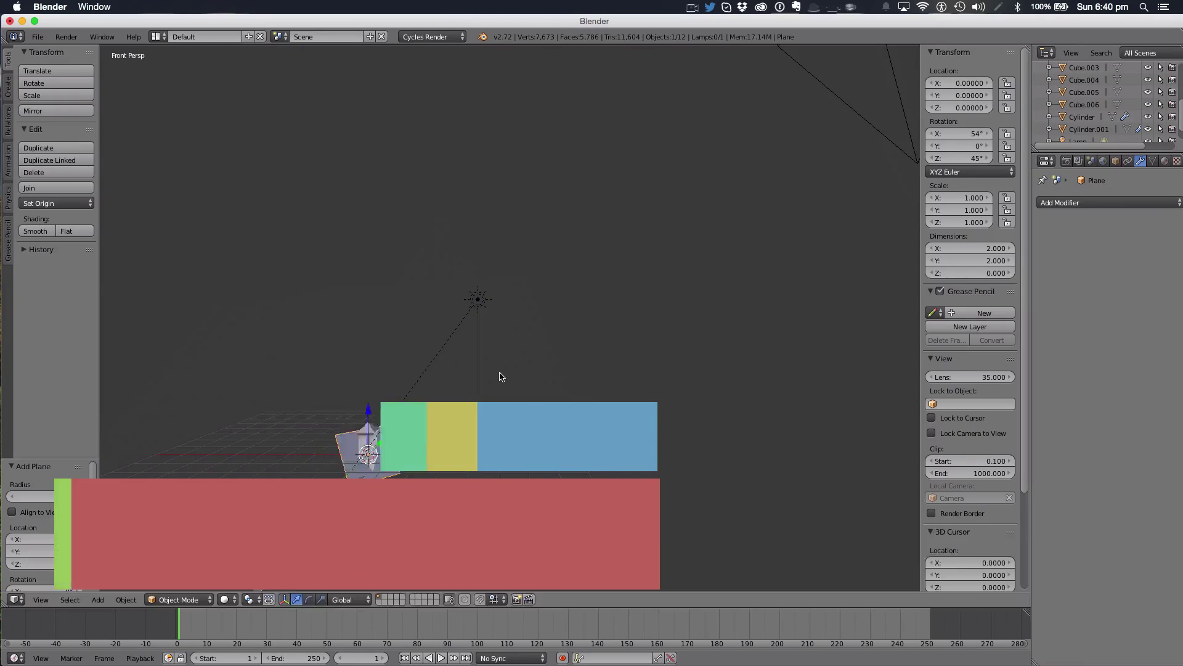
key("KP_5")
key("g")
key("x")
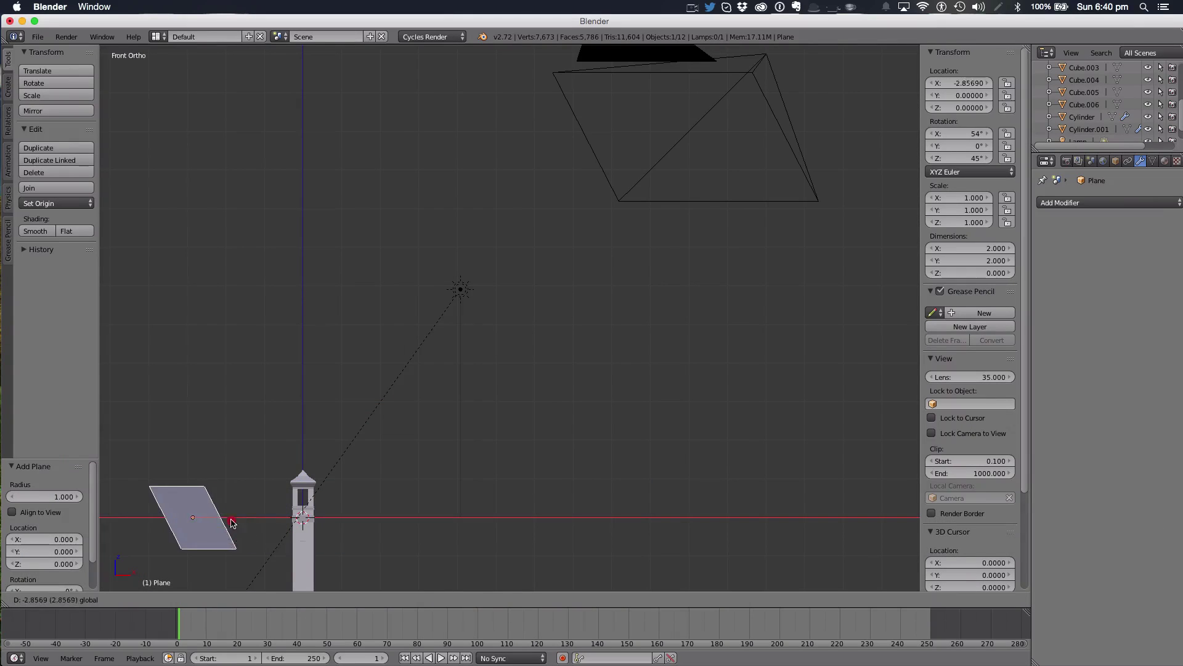
left_click(199, 522)
key("KP_3")
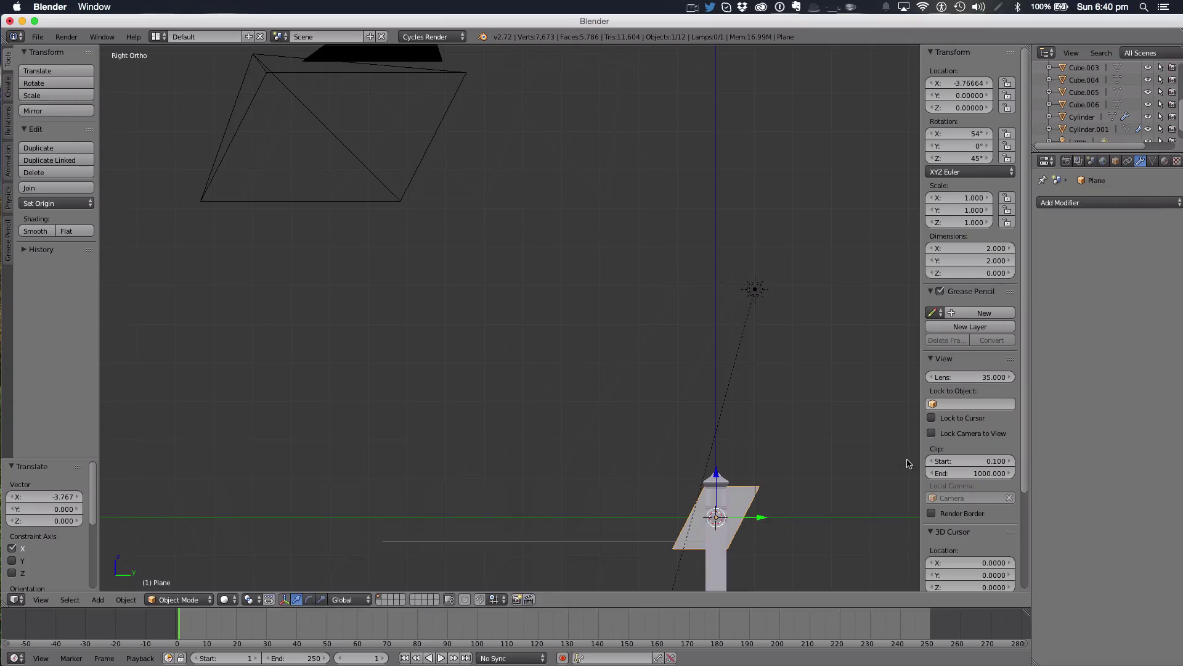
key("g")
key("y")
left_click(105, 503)
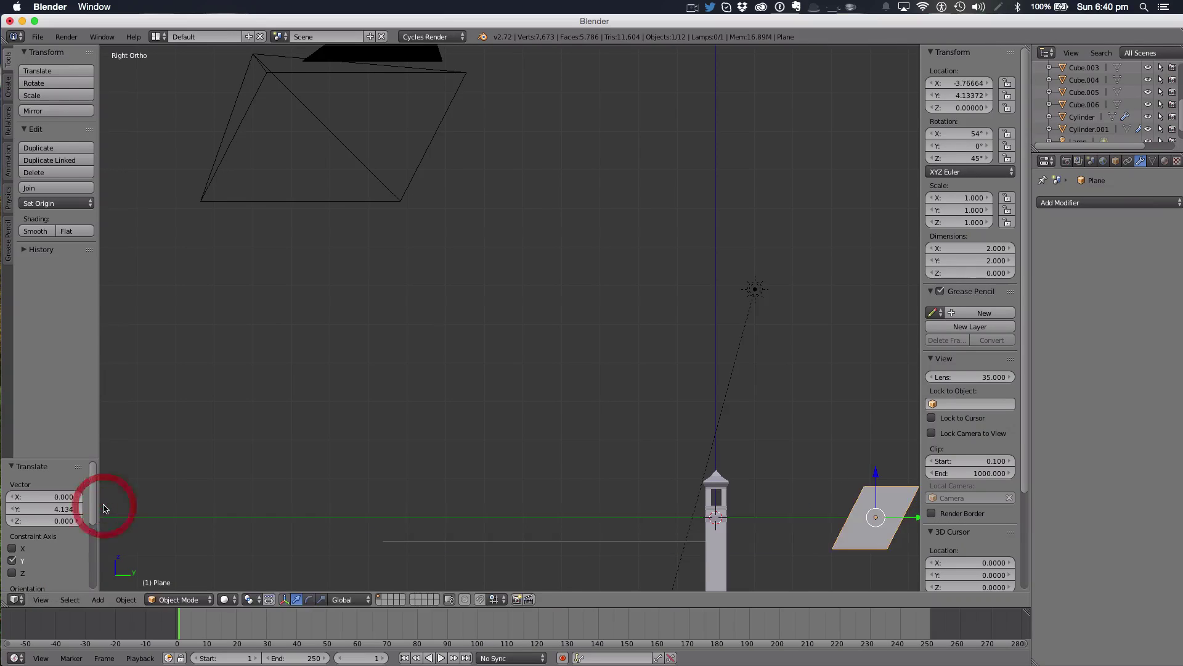
Lower the plane along Z, scale it to 5.202, and nudge it to fill the camera frame
key("KP_0")
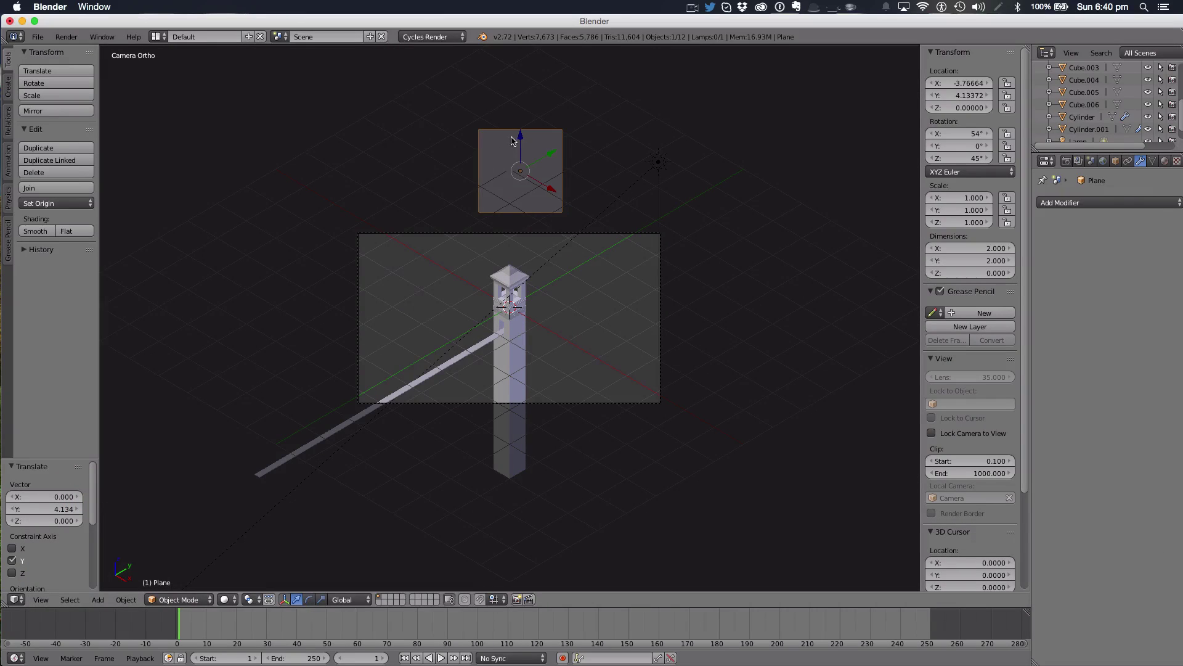
key("g")
key("z")
left_click(531, 267)
key("s")
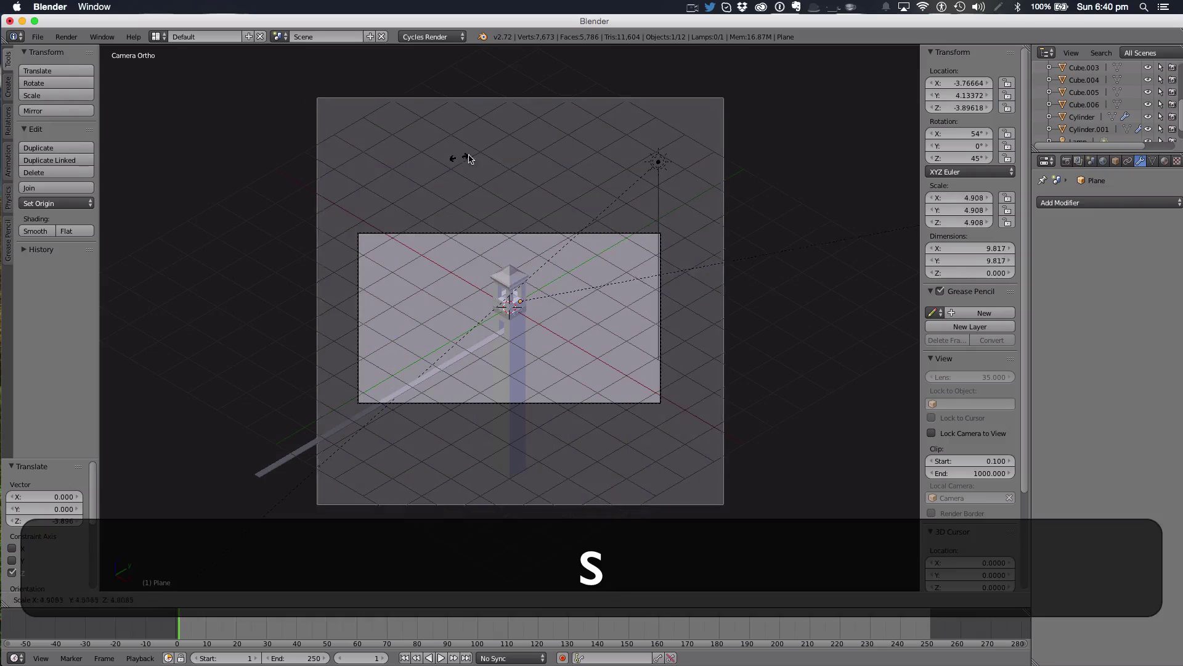
left_click(649, 267)
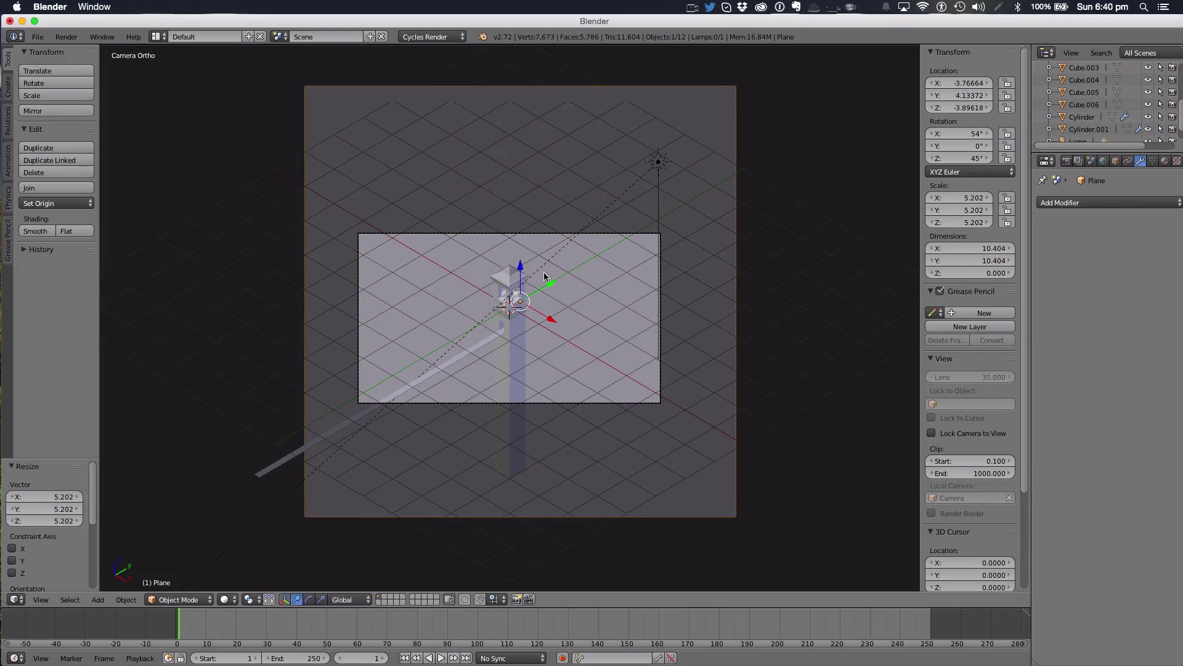
left_click_drag(547, 285, 714, 223)
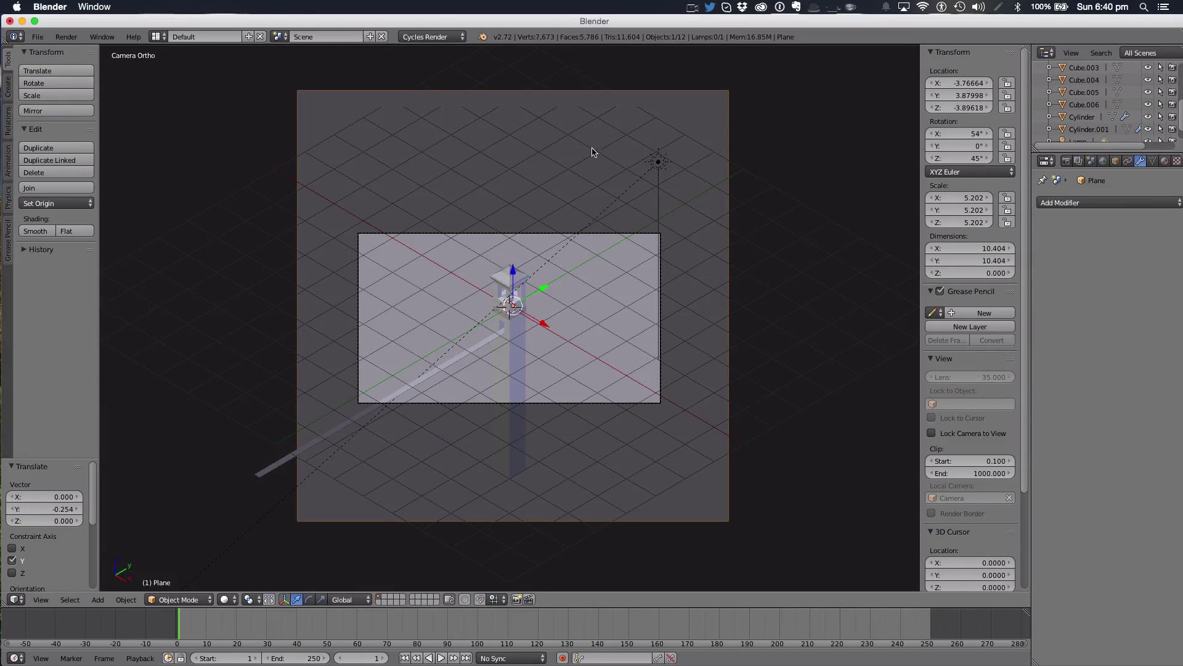
Rotate the sun lamp to 18.478° about Z and move it to 1.660, −4.058, 5.904
right_click(657, 162)
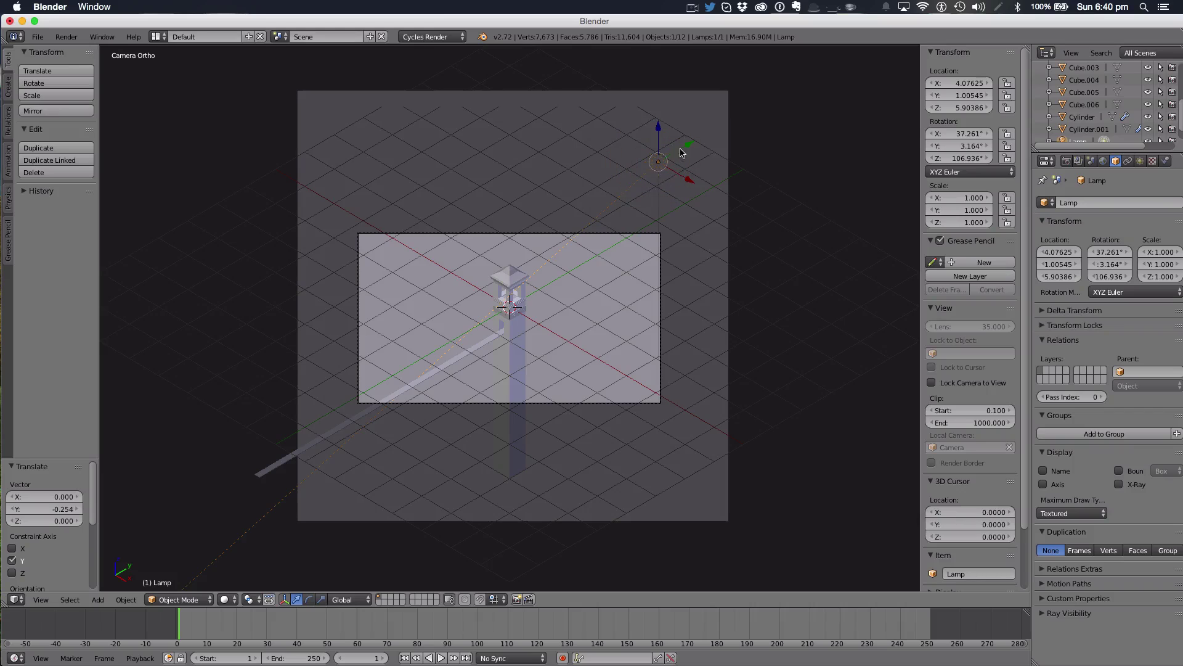
key("7")
scroll(624, 132, "down", 4)
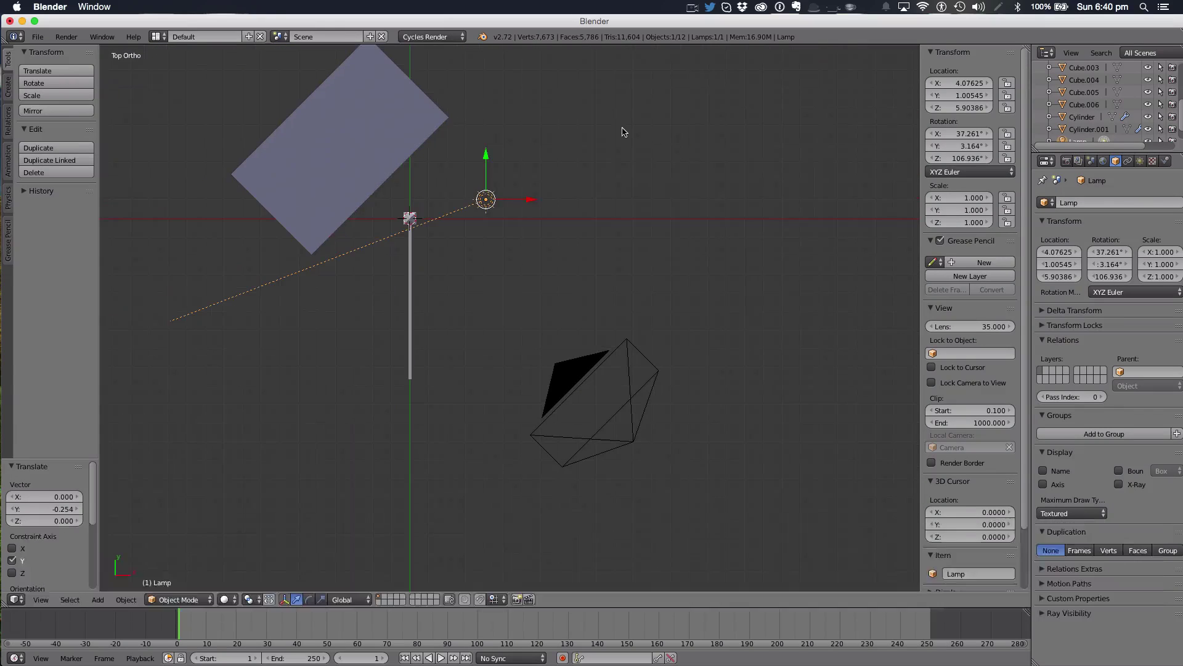
key("r")
key("z")
left_click(518, 265)
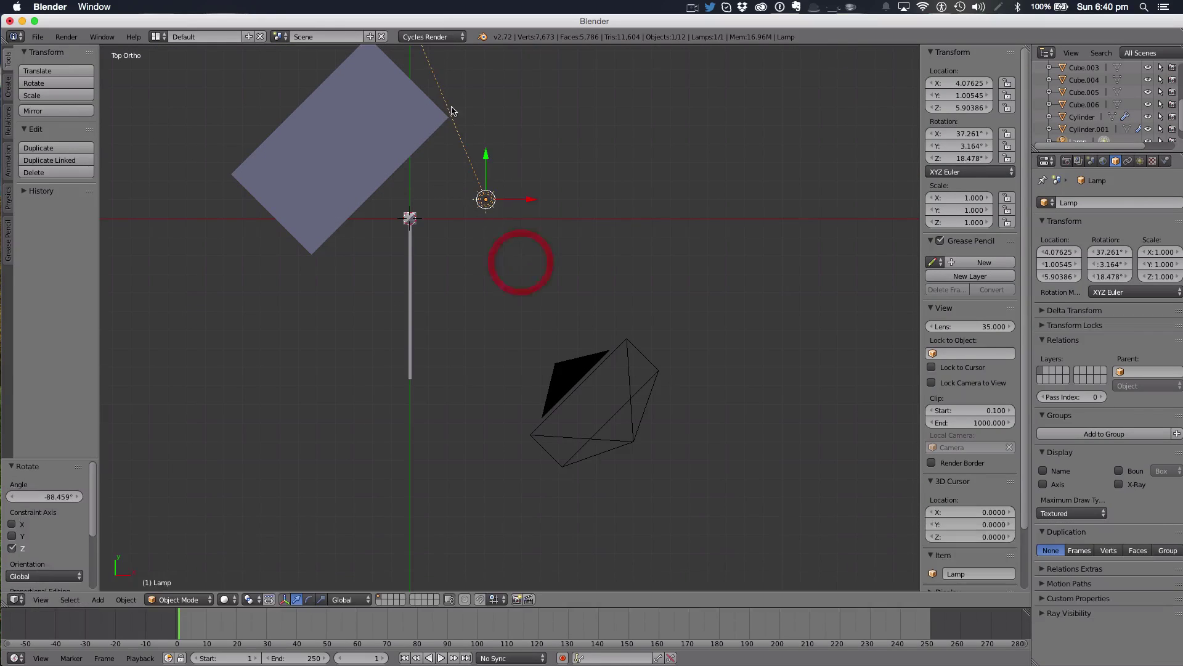
key("g")
left_click(439, 220)
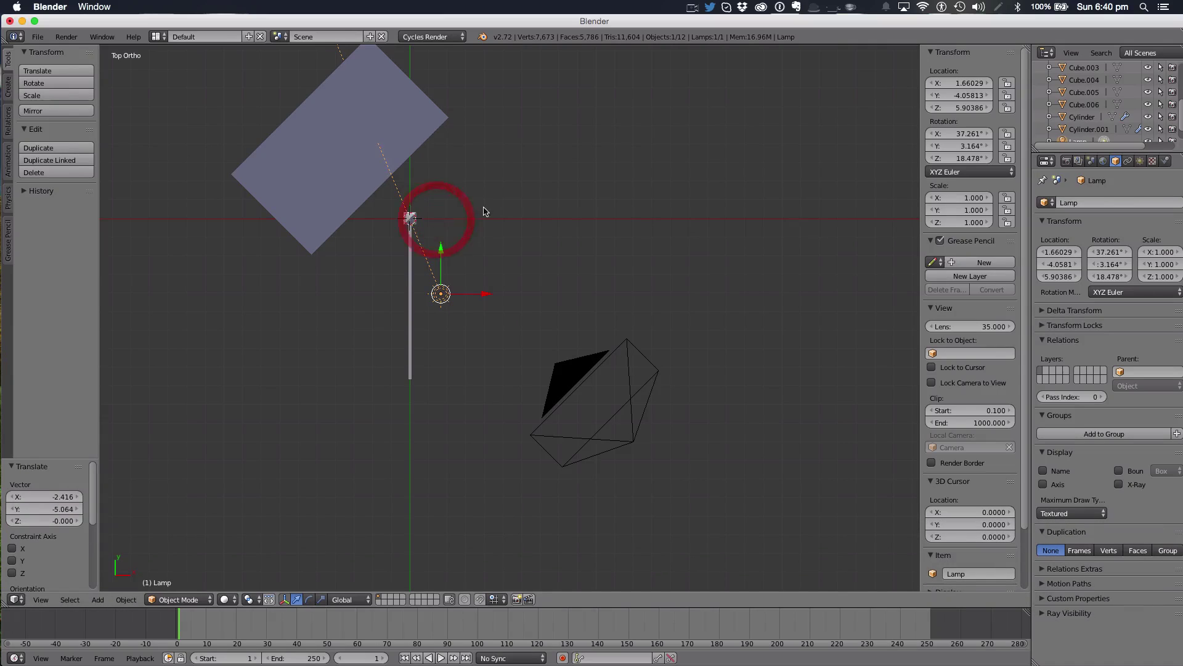
key("0")
scroll(478, 209, "up", 3)
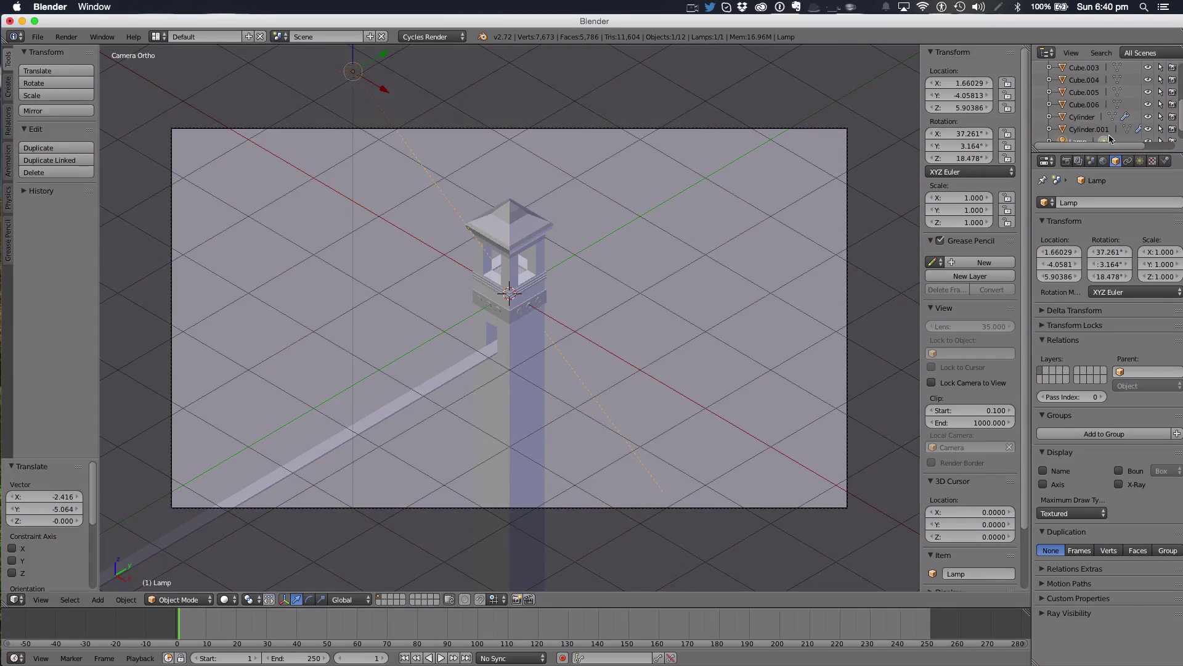
scroll(456, 262, "up", 5)
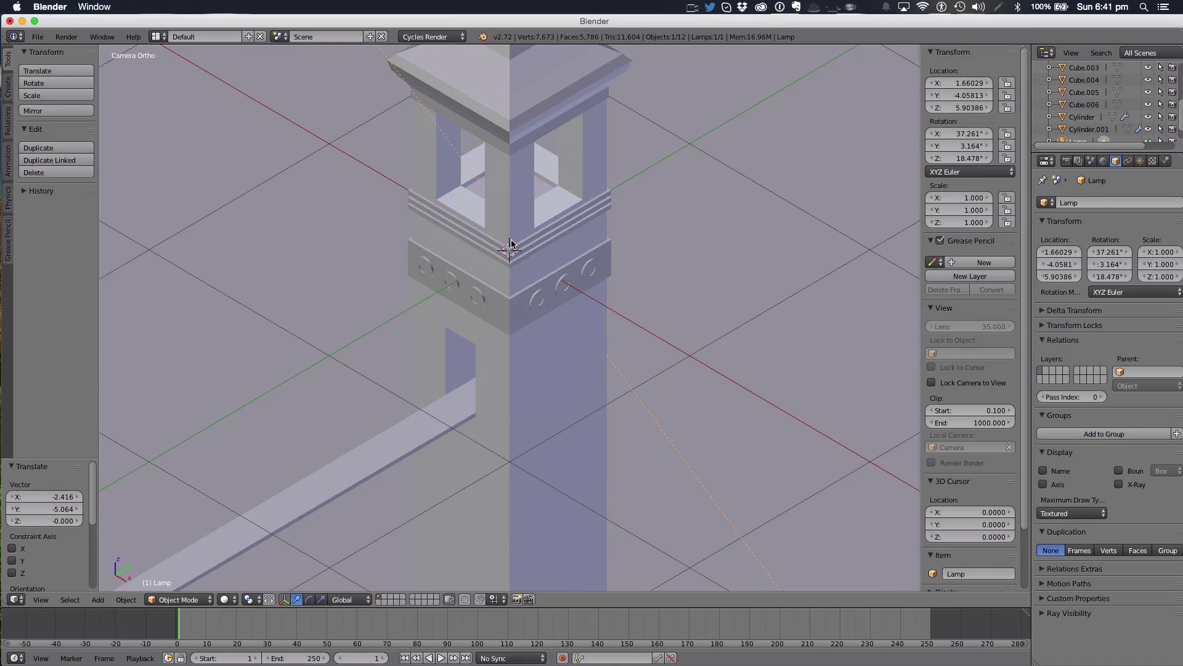
scroll(510, 243, "up", 1)
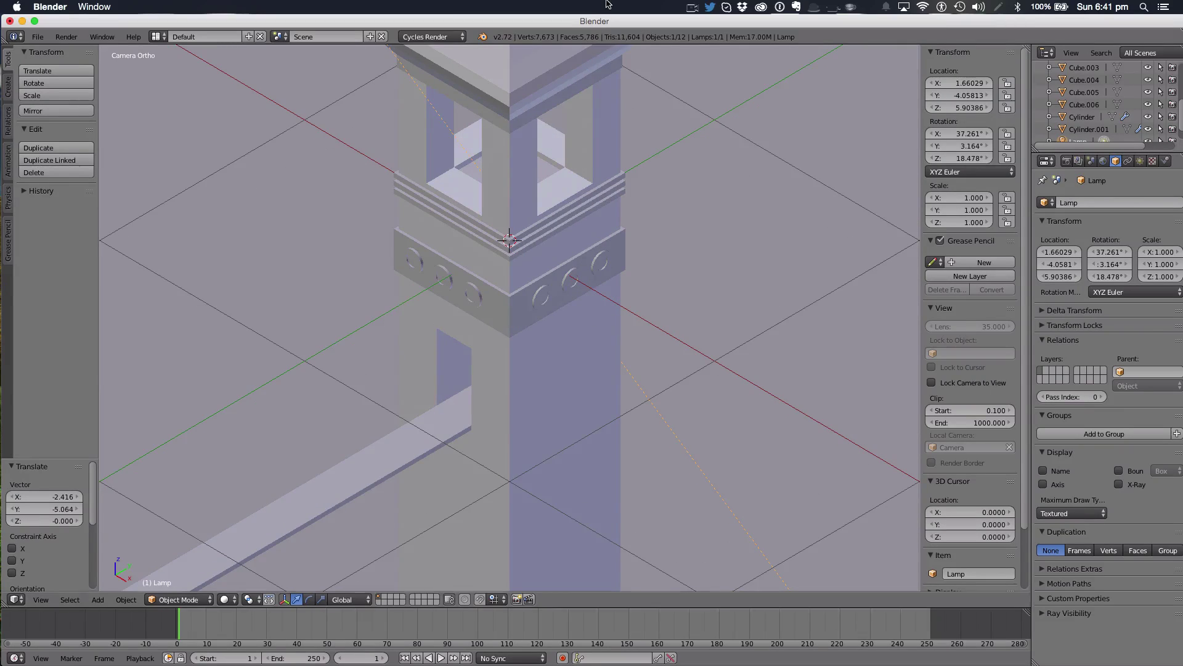
scroll(570, 172, "down", 3)
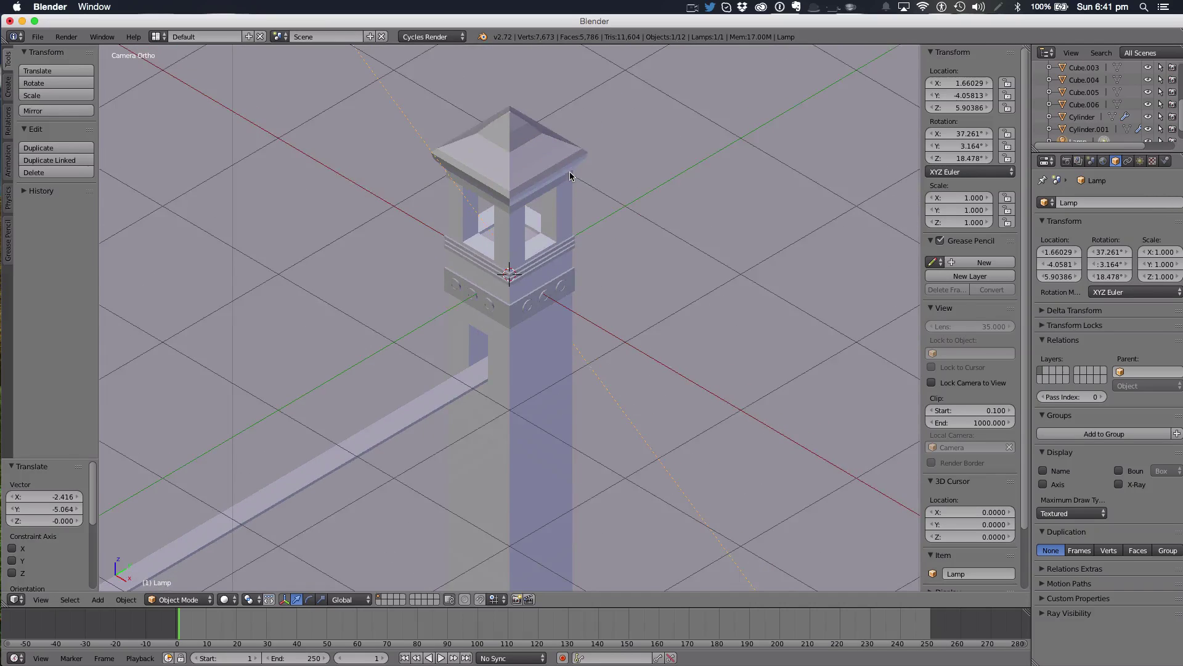
scroll(569, 175, "down", 3)
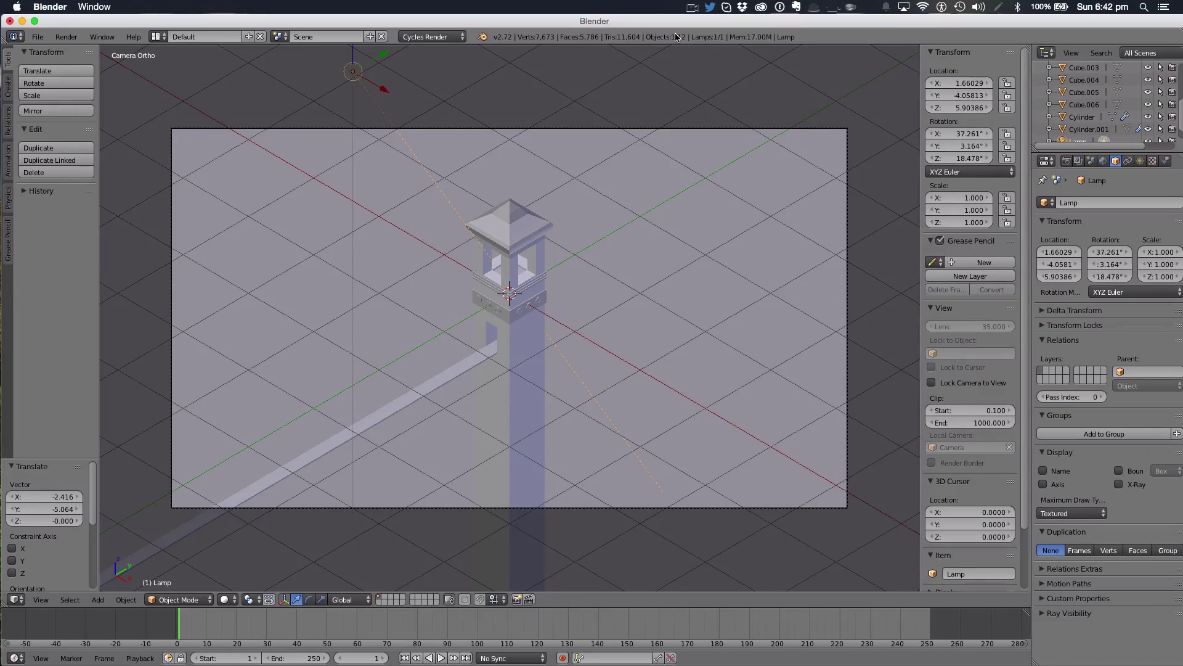
left_click(692, 7)
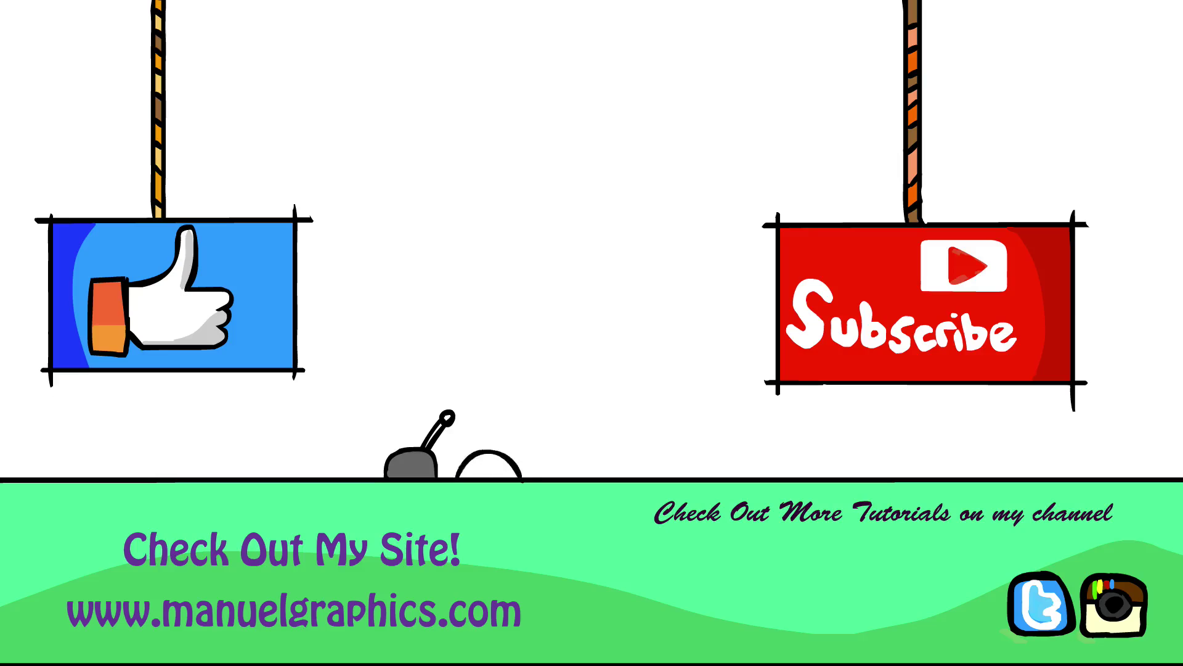